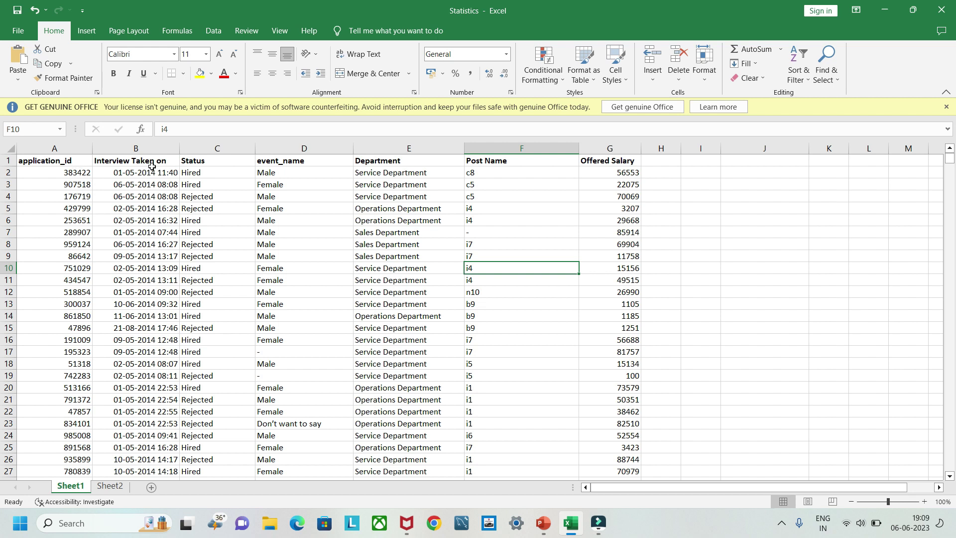
- Examine the dataset's Status, event_name, Department, Post Name and Offered Salary columns and the analysis questions on Sheet2
click(202, 162)
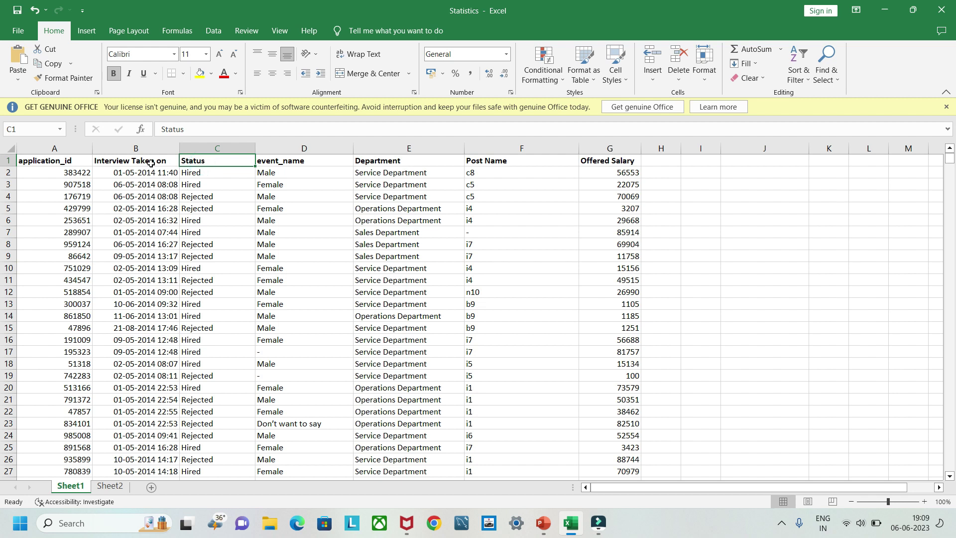
click(297, 160)
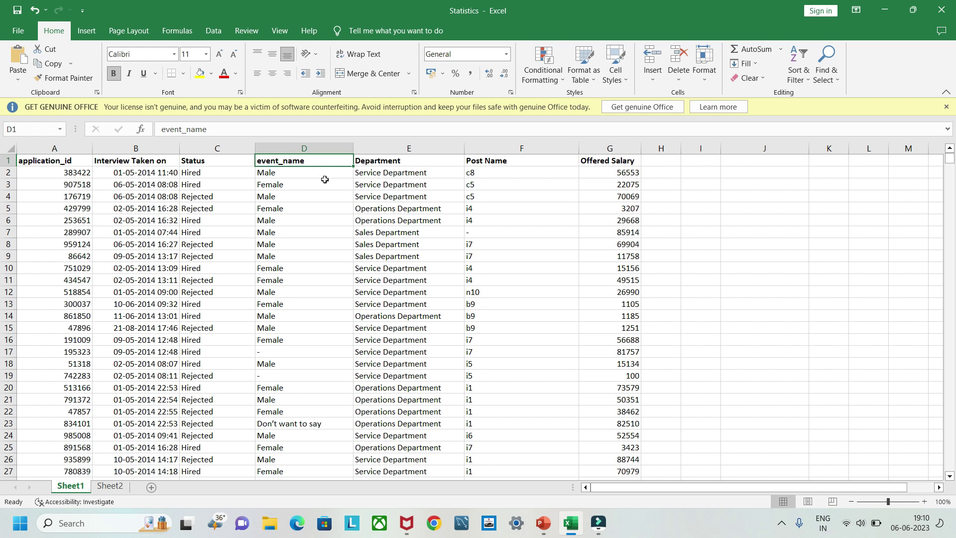
click(397, 162)
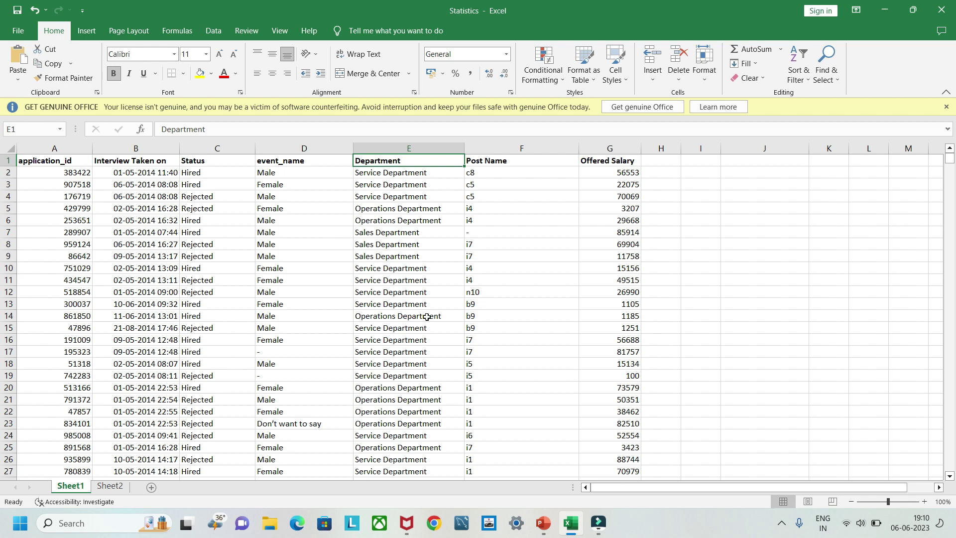
click(496, 163)
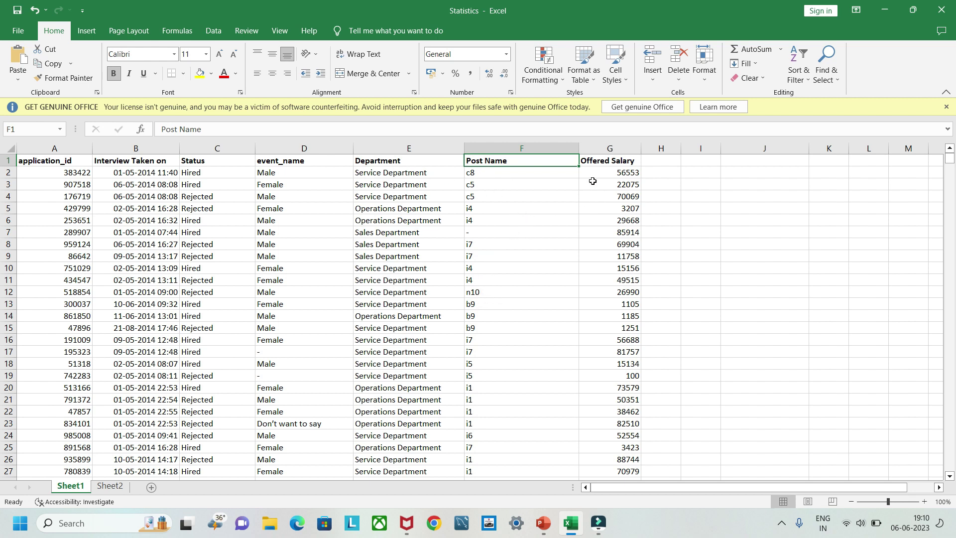
click(601, 162)
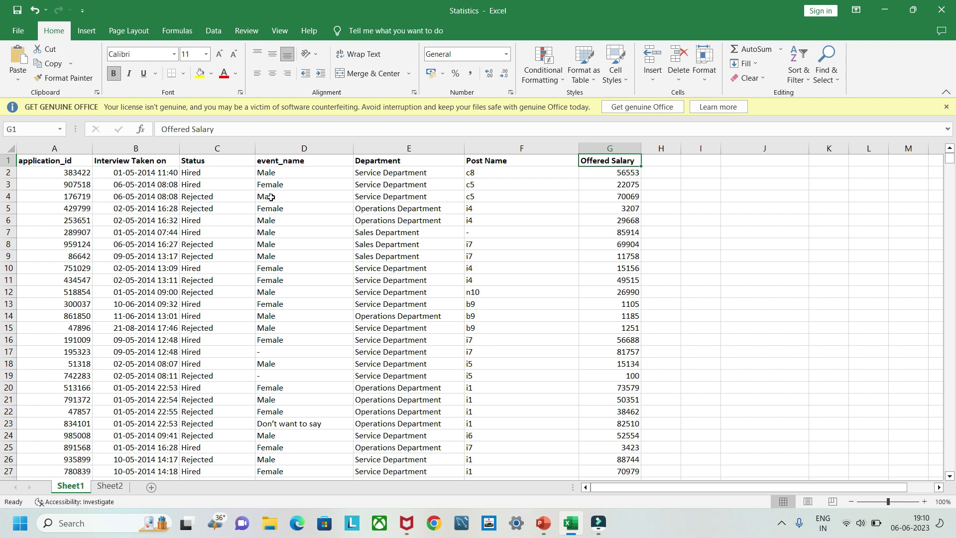
click(111, 485)
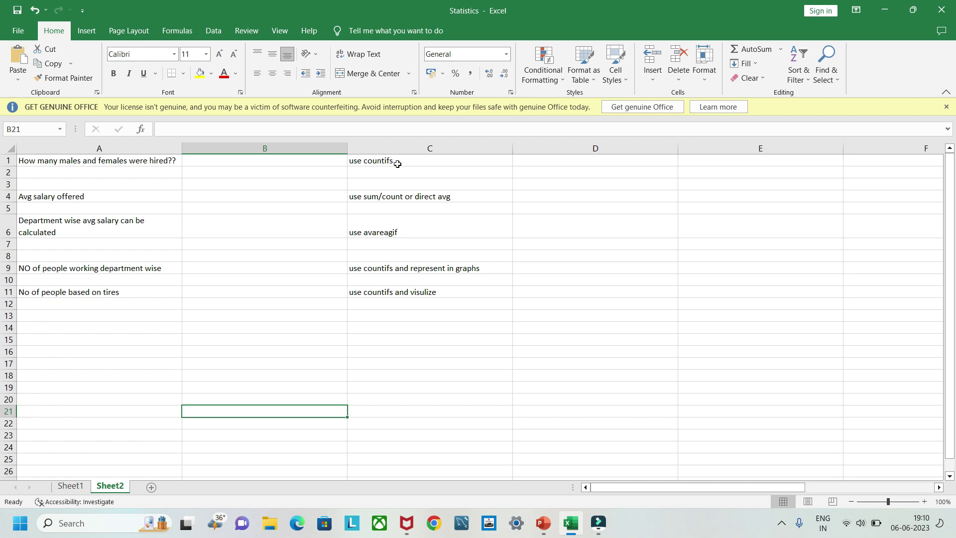
click(70, 486)
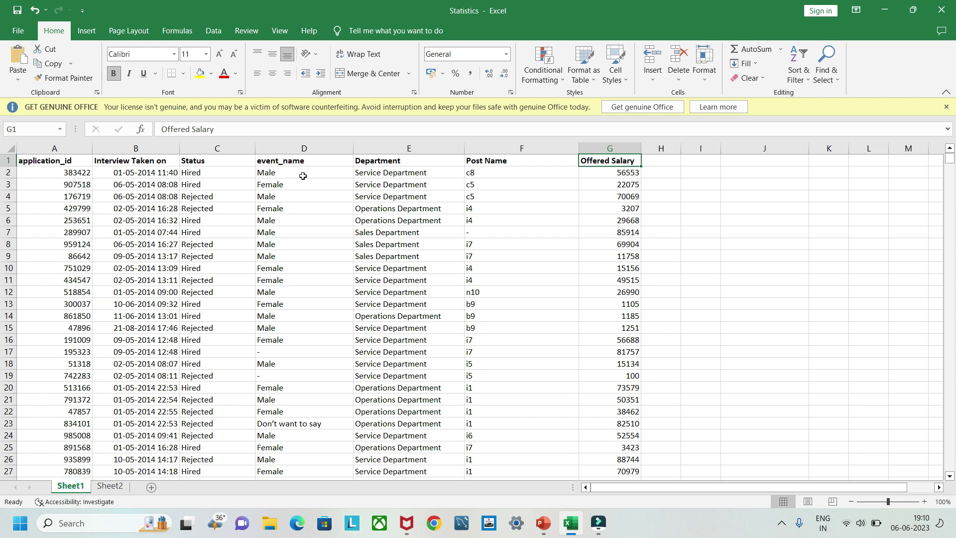
click(213, 148)
click(275, 145)
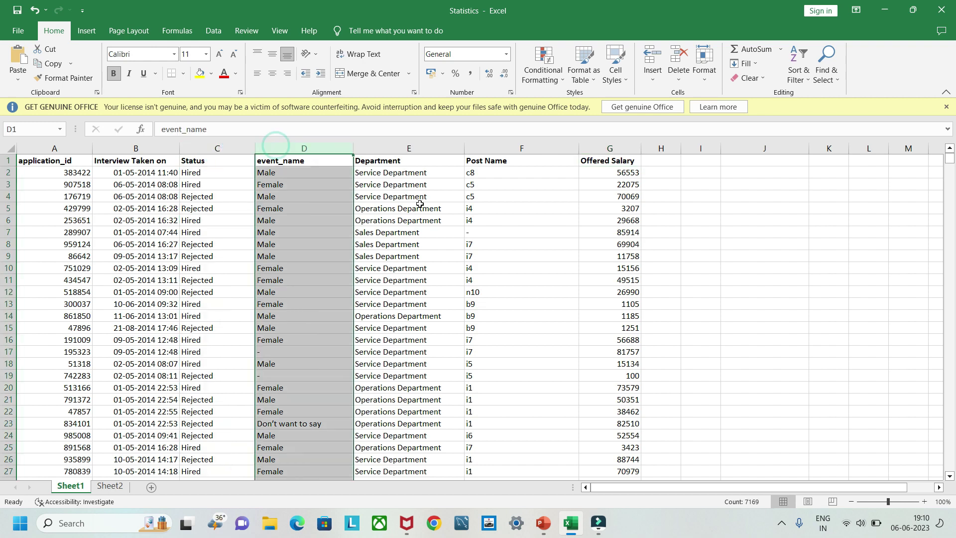
- Count the hired males in cell J4 of Sheet1 with =COUNTIFS(D:D,"Male",C:C,"Hired")
click(745, 198)
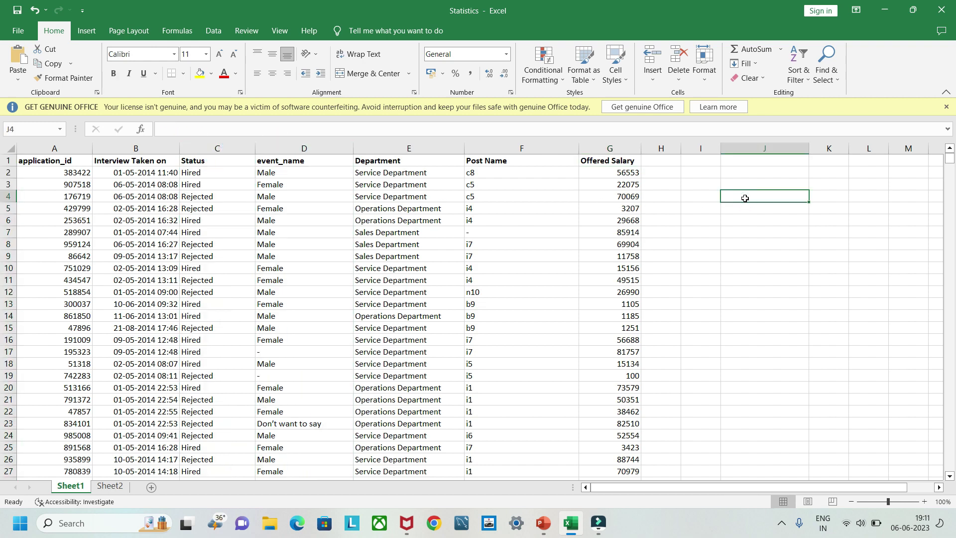
double_click(745, 198)
text(=)
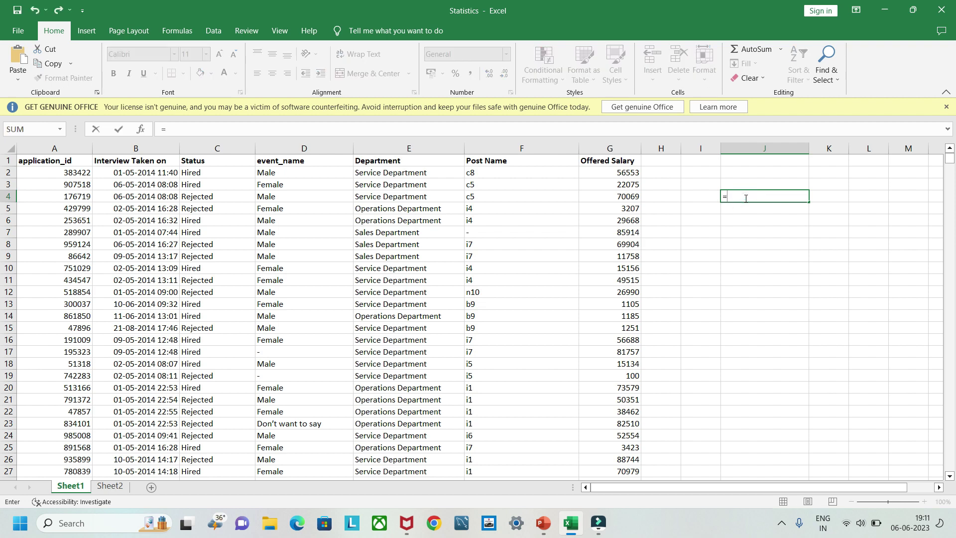
text(countifs)
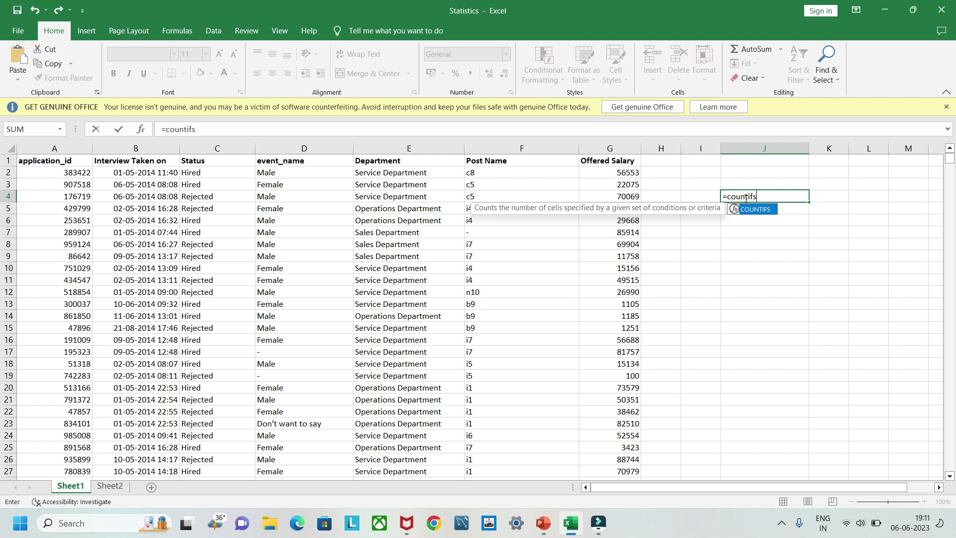
text(()
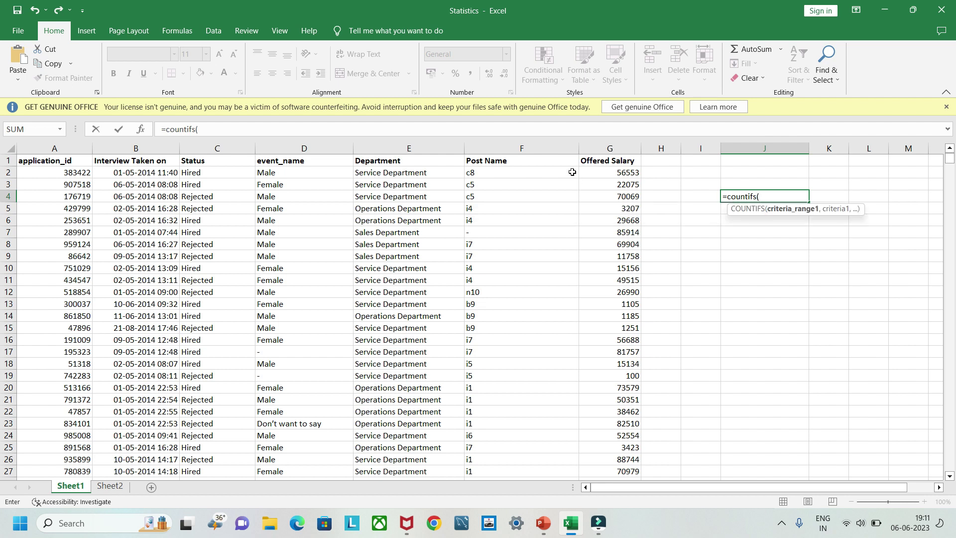
click(280, 143)
text(,"Mal)
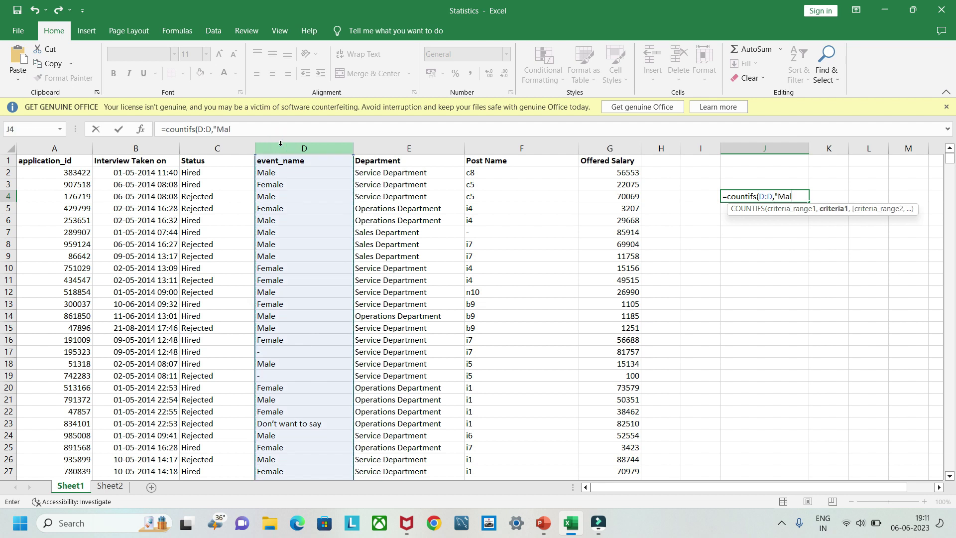
text(e",)
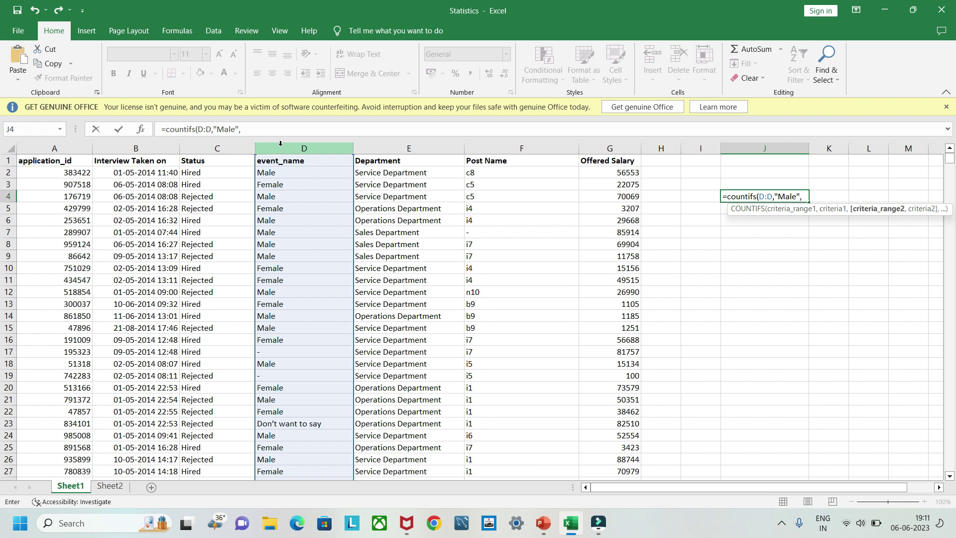
click(208, 144)
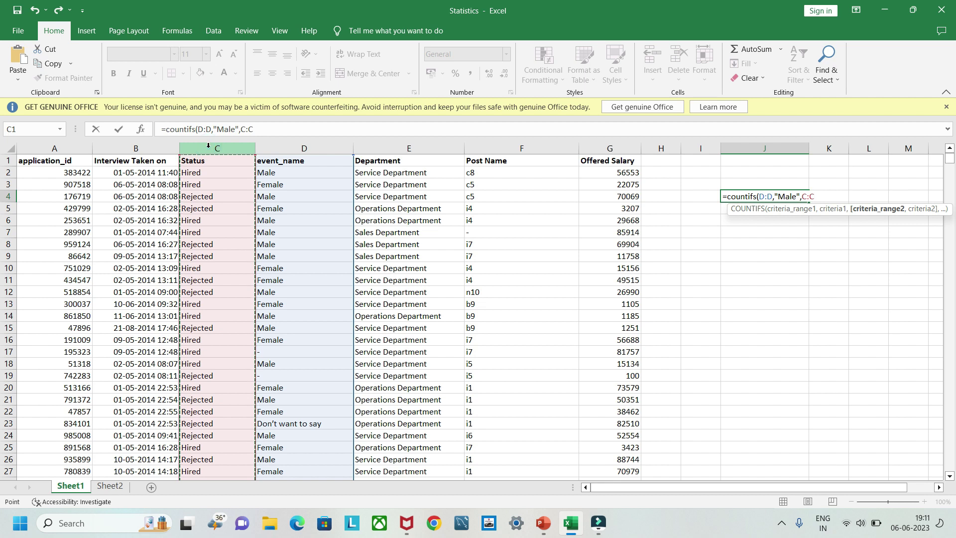
text(,)
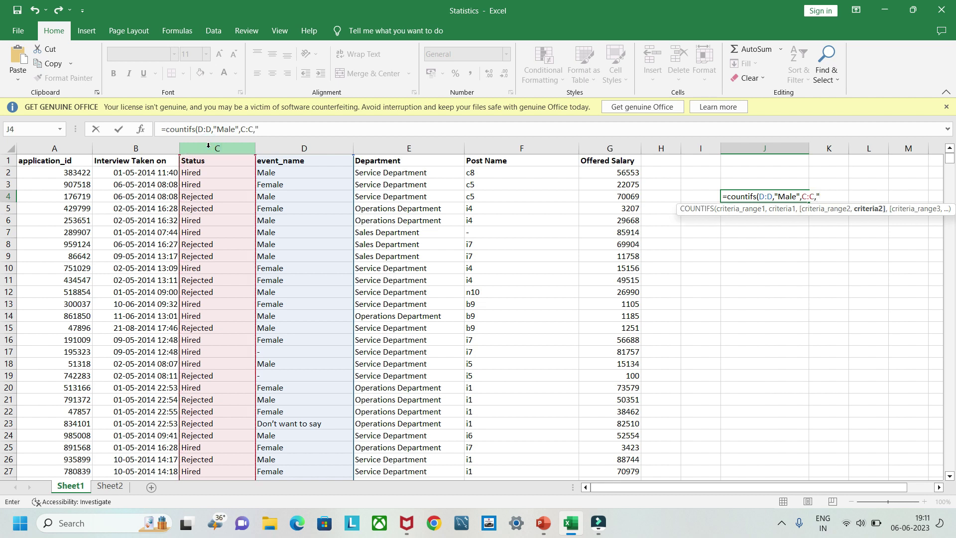
text("Hired"))
key(Return)
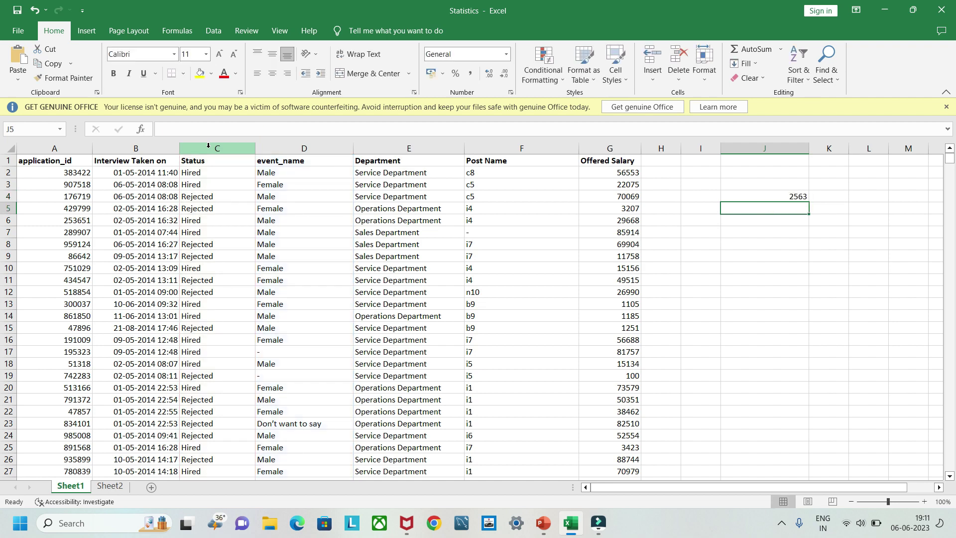
- Inspect the criteria ranges and criteria of the COUNTIFS formula in J4
click(773, 198)
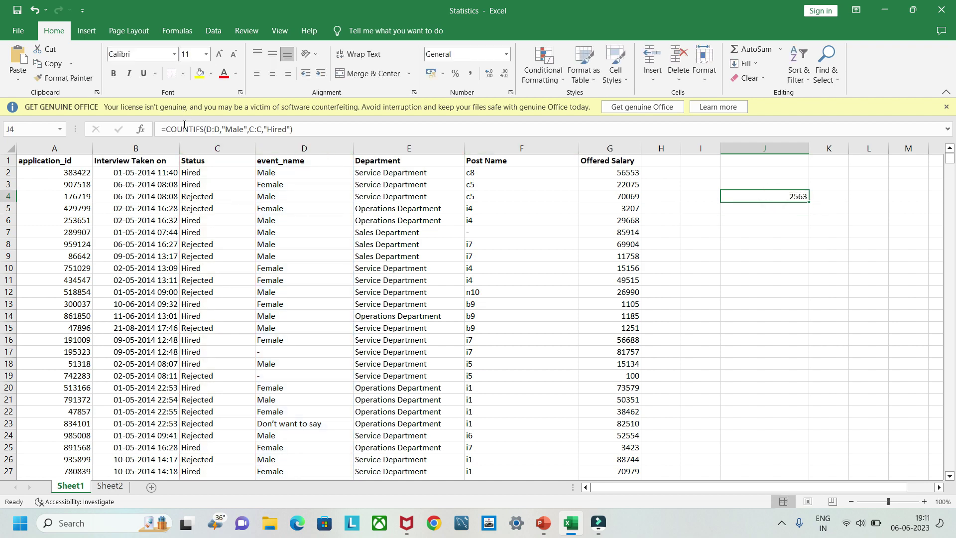
click(218, 129)
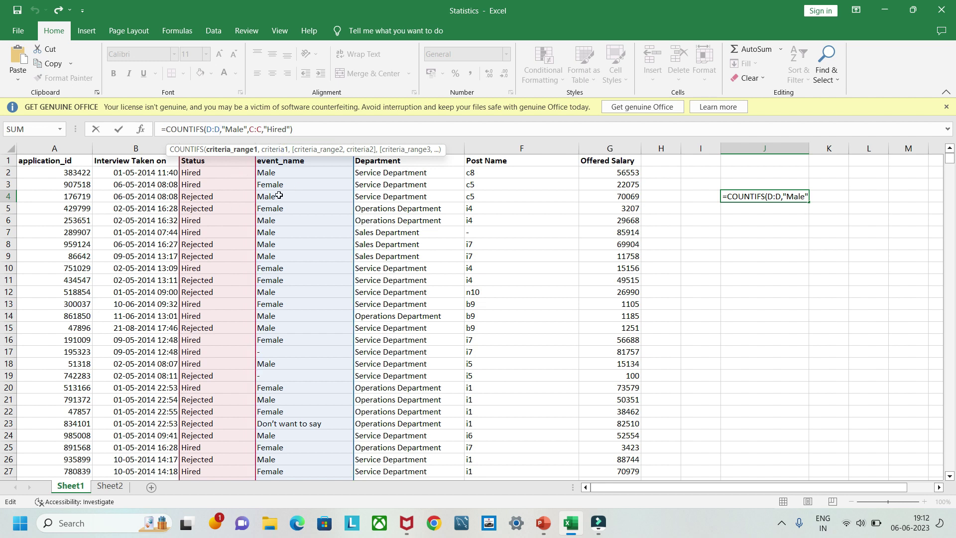
key(Return)
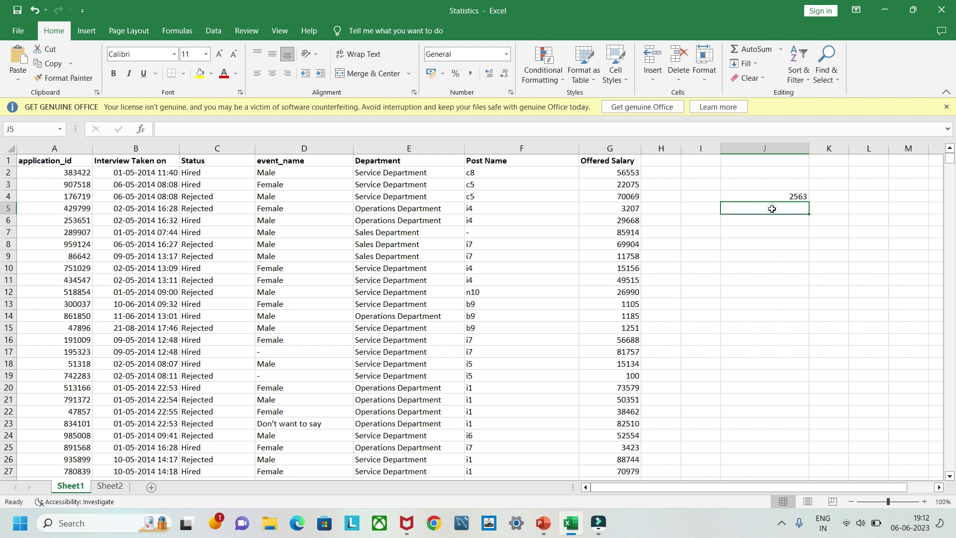
- Try to copy the COUNTIFS formula text from J4 for reuse in the cell below
double_click(762, 197)
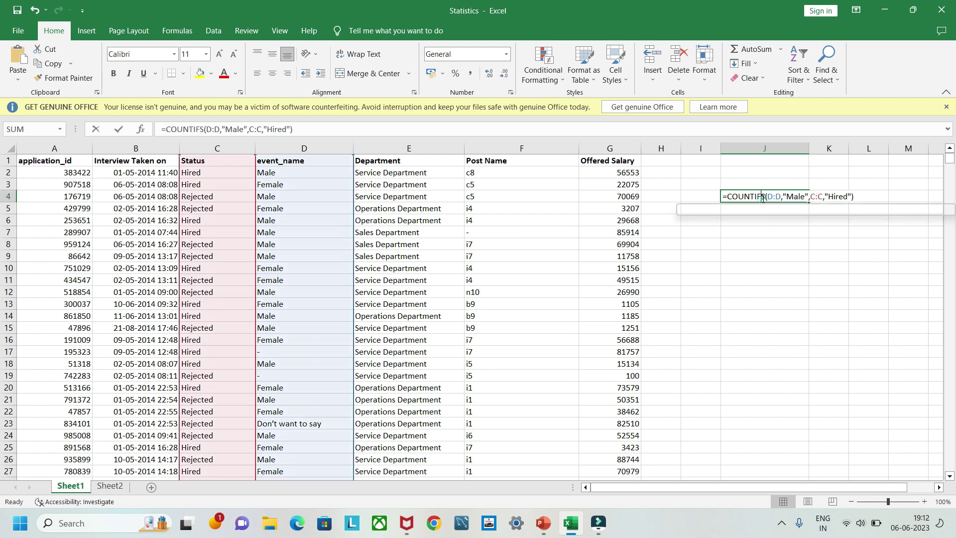
click(373, 130)
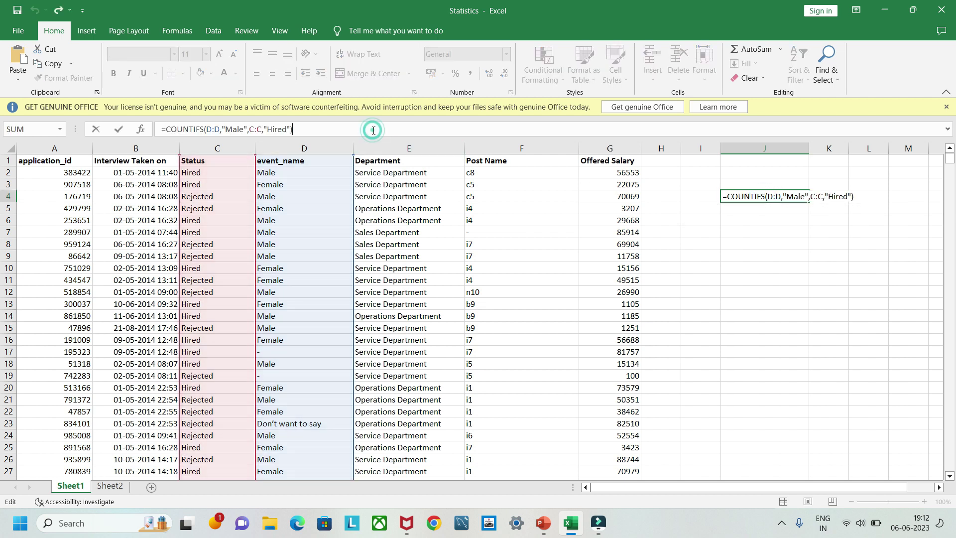
drag(349, 125, 161, 128)
key(ctrl+c)
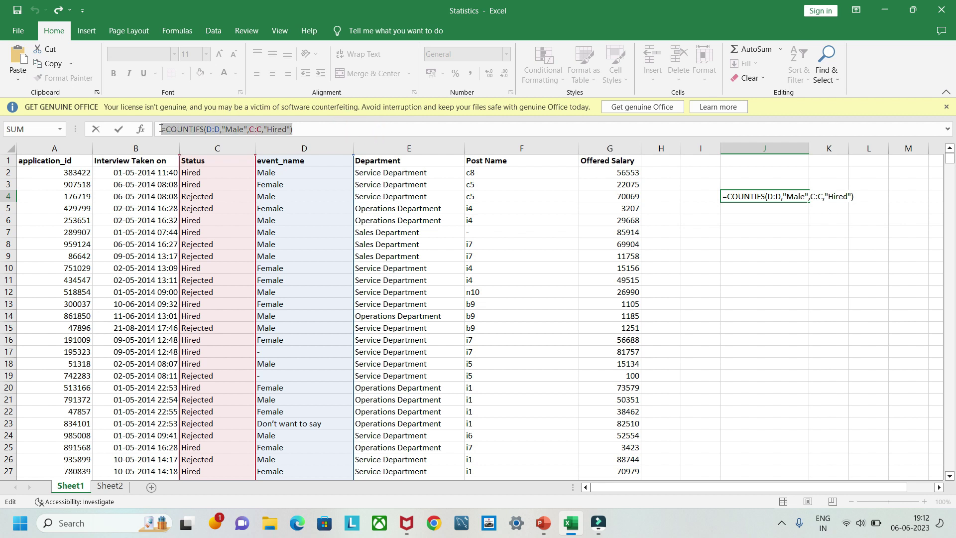
text(=)
click(740, 211)
click(741, 252)
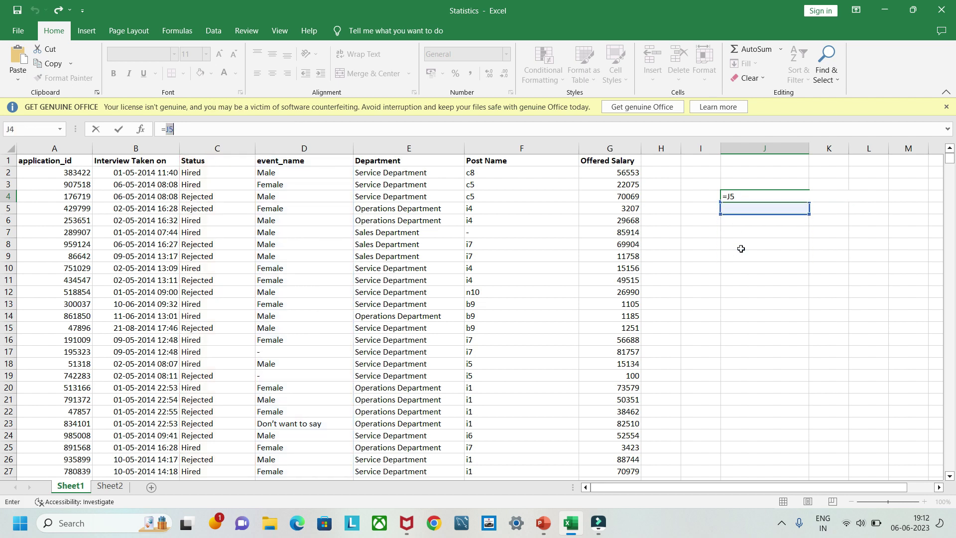
click(747, 207)
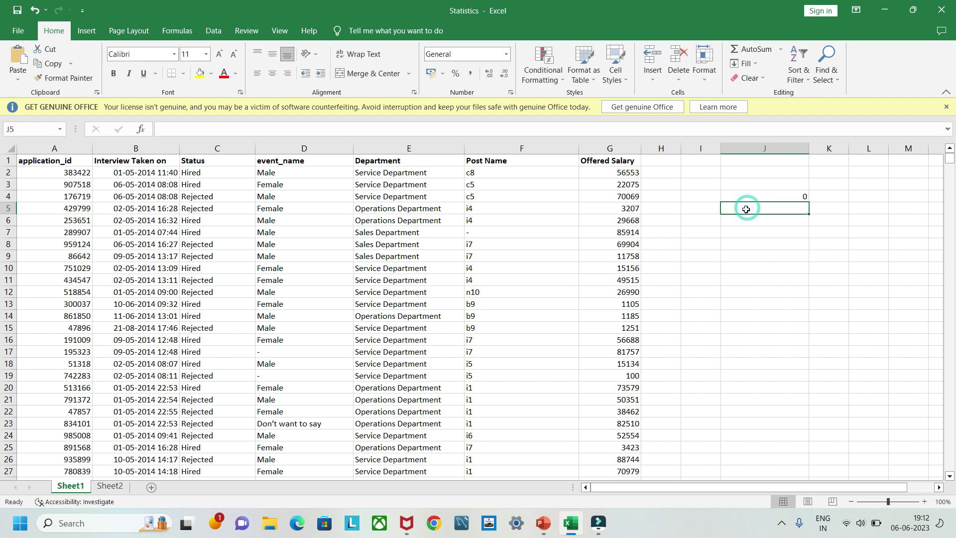
- Restore the formula =COUNTIFS(D:D,"Male",C:C,"Hired") in J4, removing the stray cell reference
double_click(742, 197)
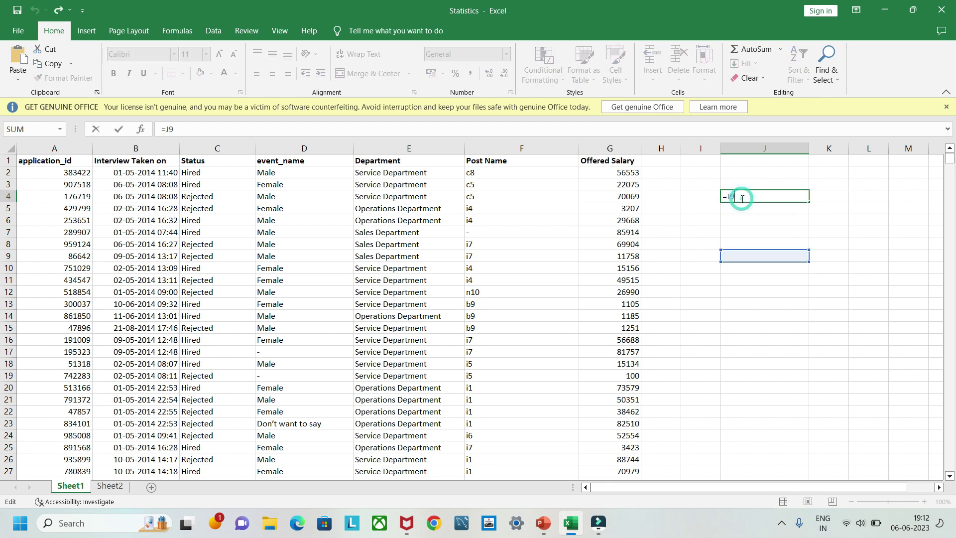
key(ctrl+v)
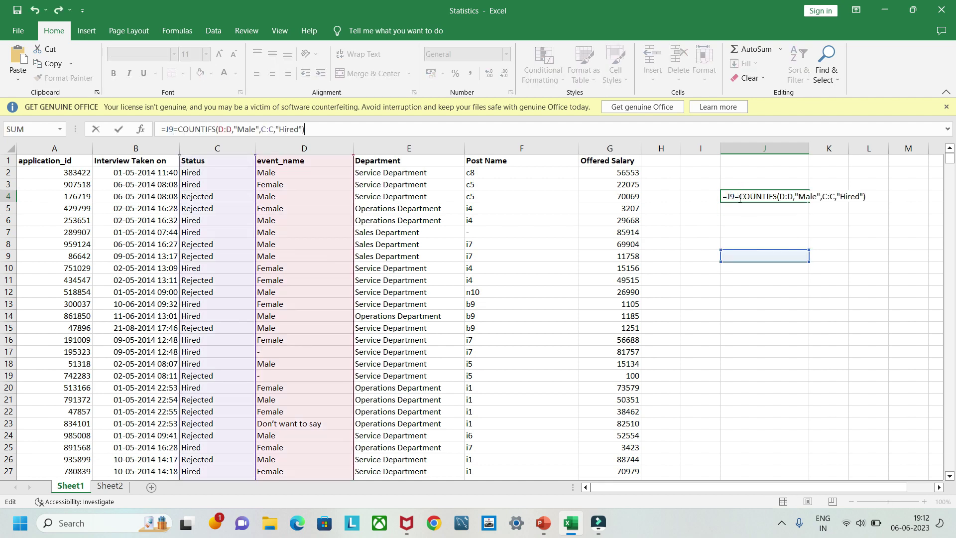
click(735, 197)
key(BackSpace)
key(BackSpace)
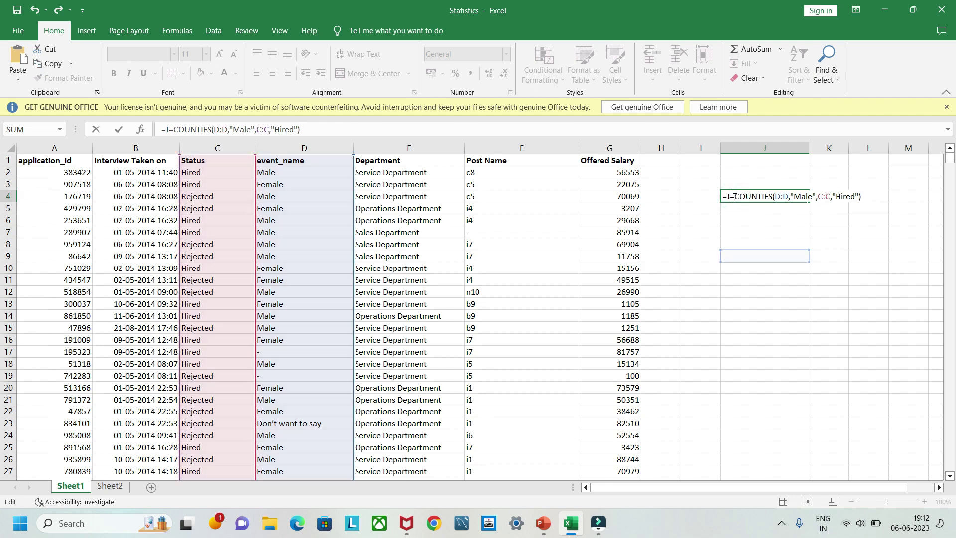
key(Return)
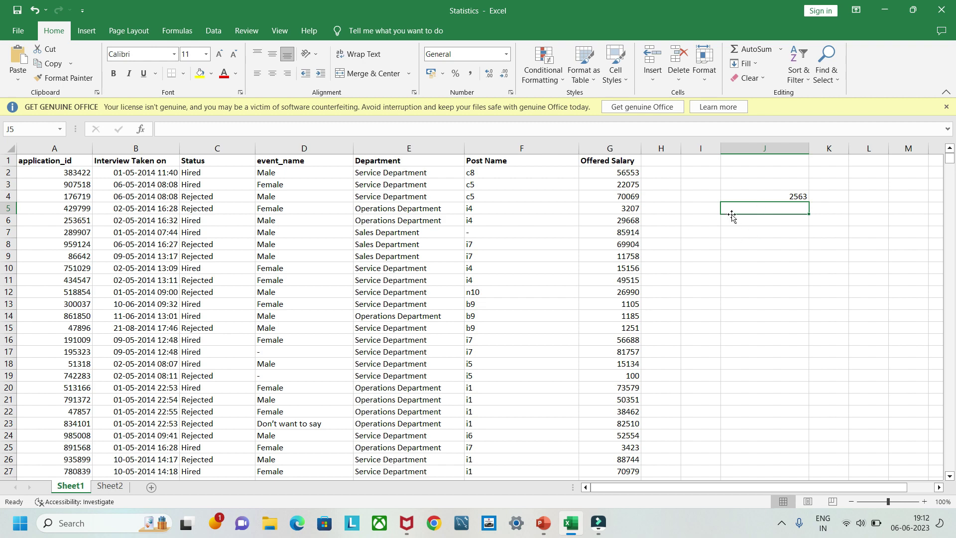
- Duplicate the J4 formula into J5 with the gender criterion set to "Female" to count hired females
key(ctrl+apostrophe)
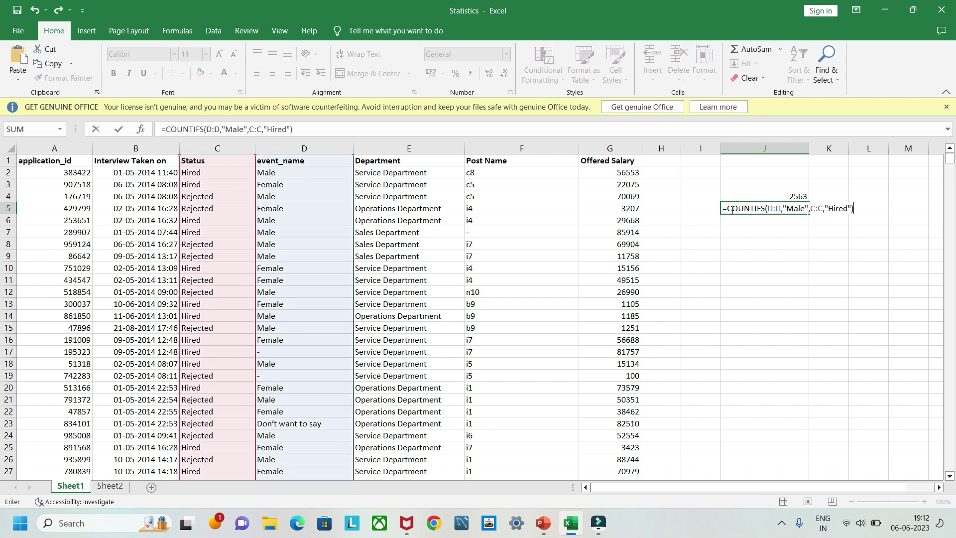
click(795, 208)
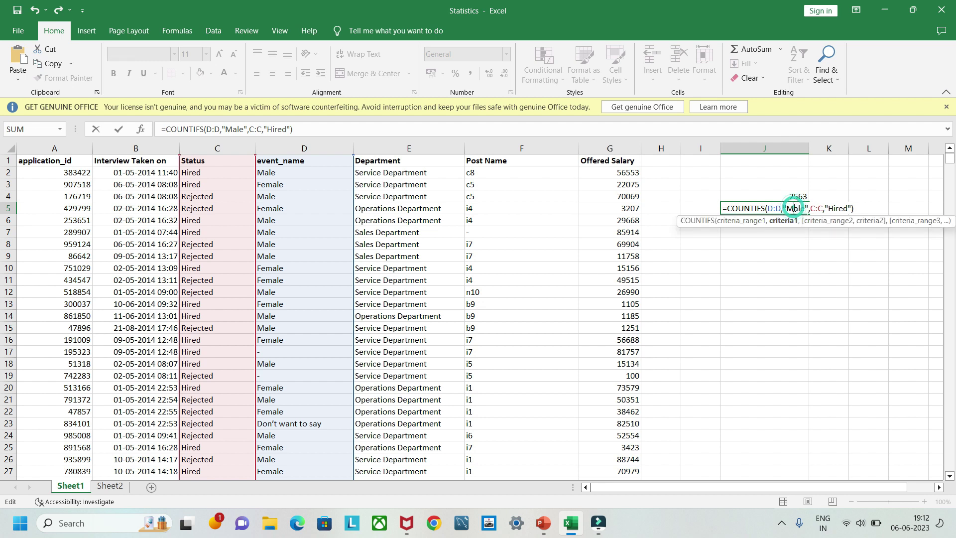
key(BackSpace)
text(Fem)
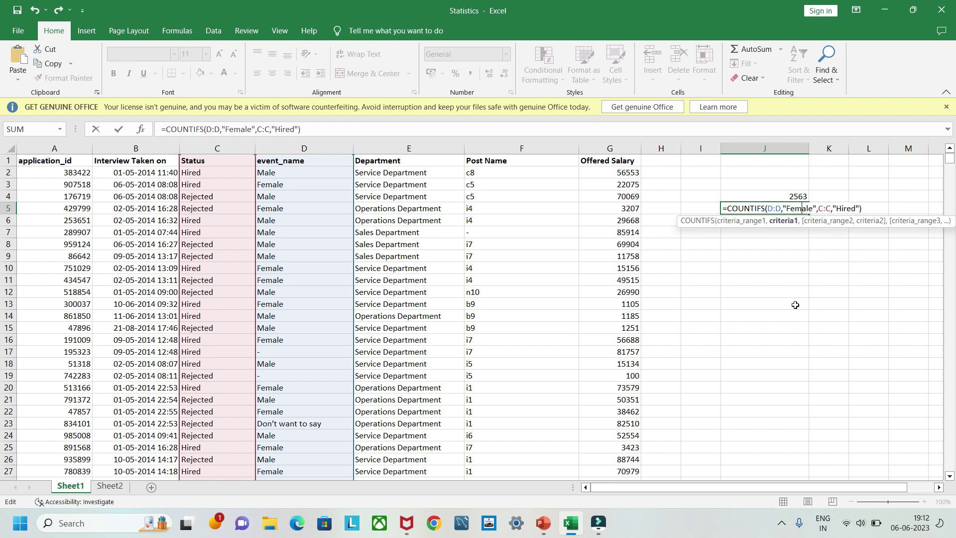
key(Return)
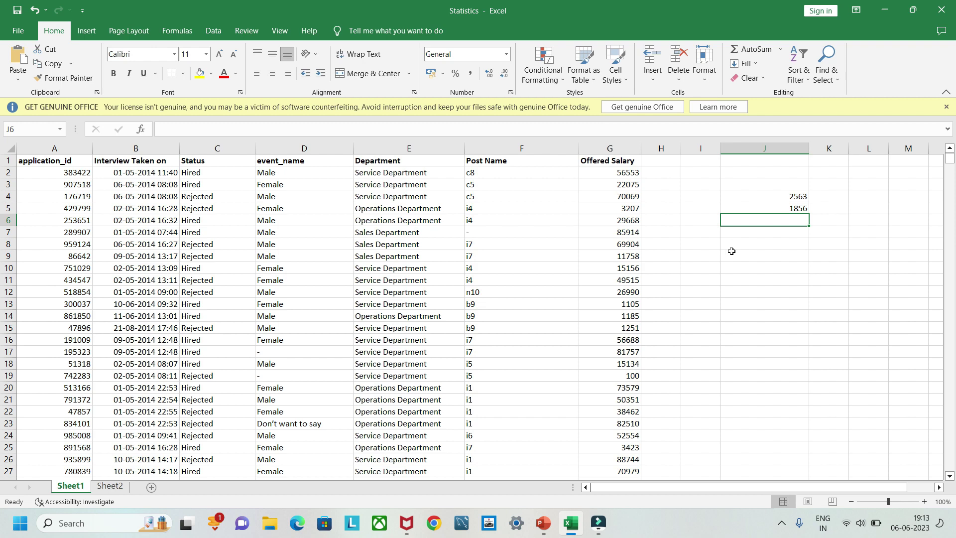
- Record the hired counts in B1 of Sheet2 as "Male=2563,female=1856", checking the female count on Sheet1
click(114, 486)
click(201, 160)
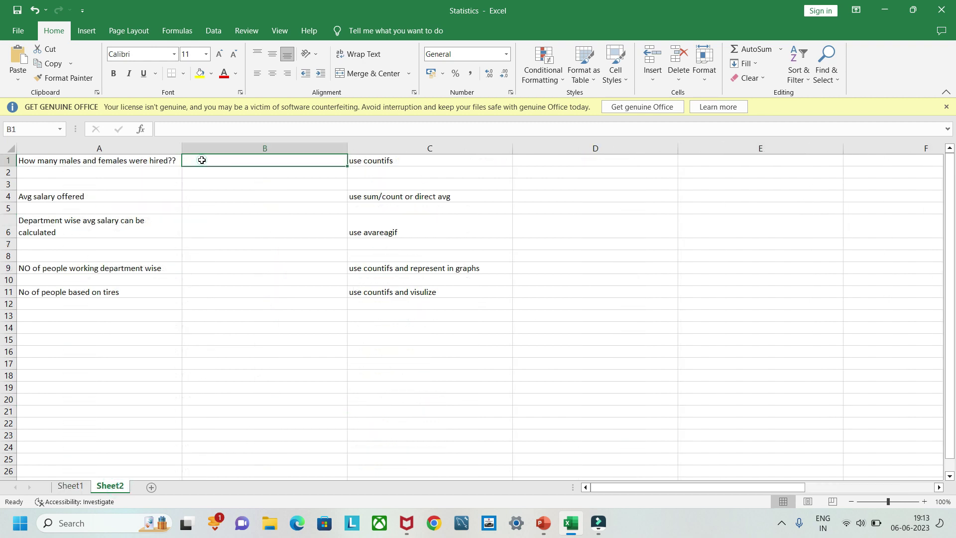
text(Male)
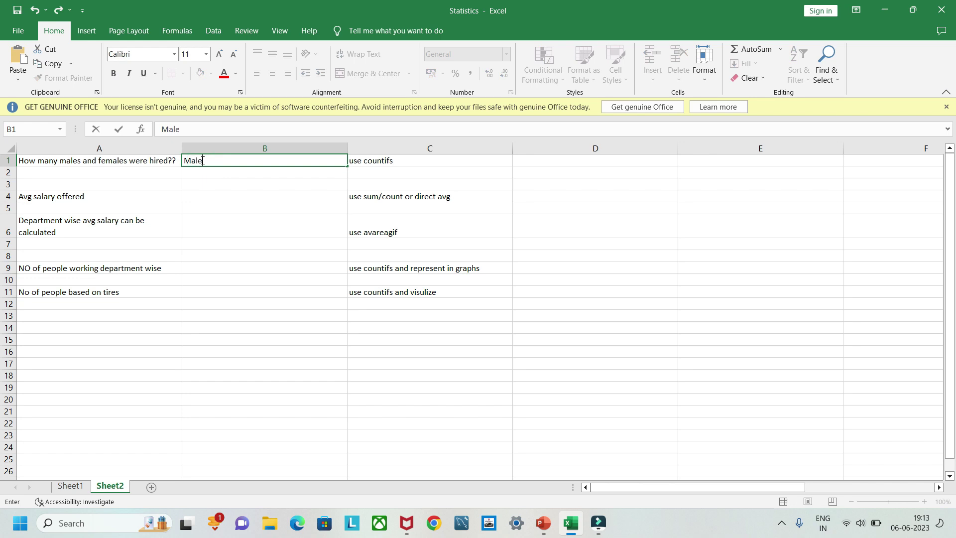
text(=2563,female=)
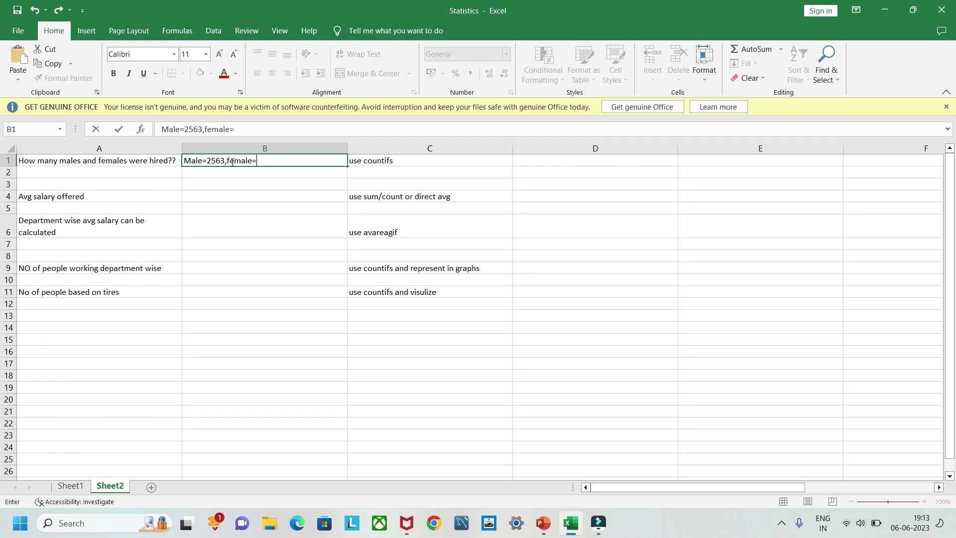
click(67, 487)
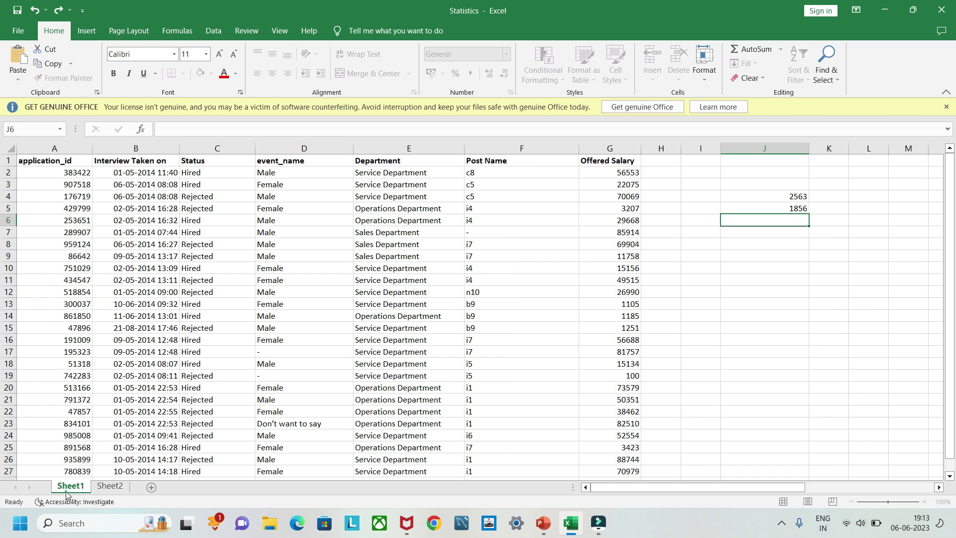
click(109, 486)
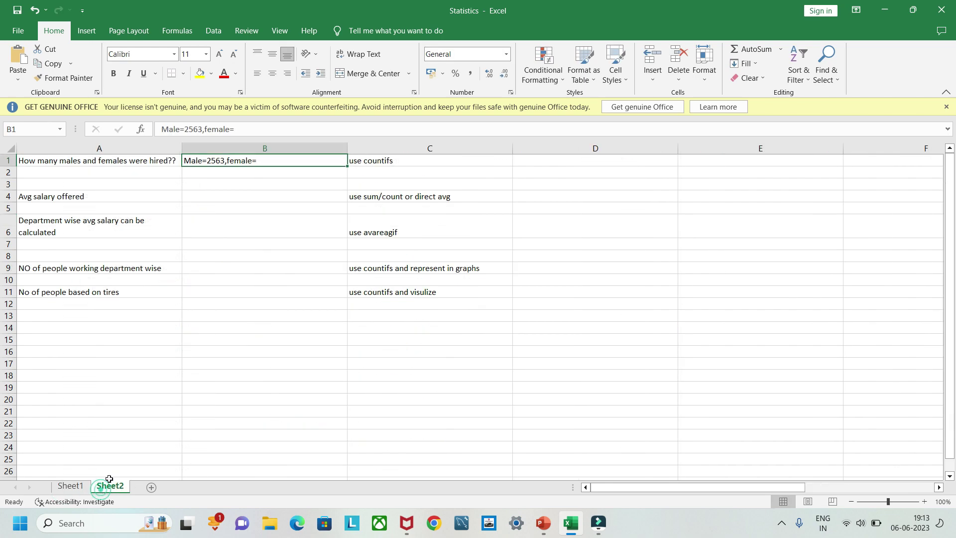
double_click(274, 162)
text(1856)
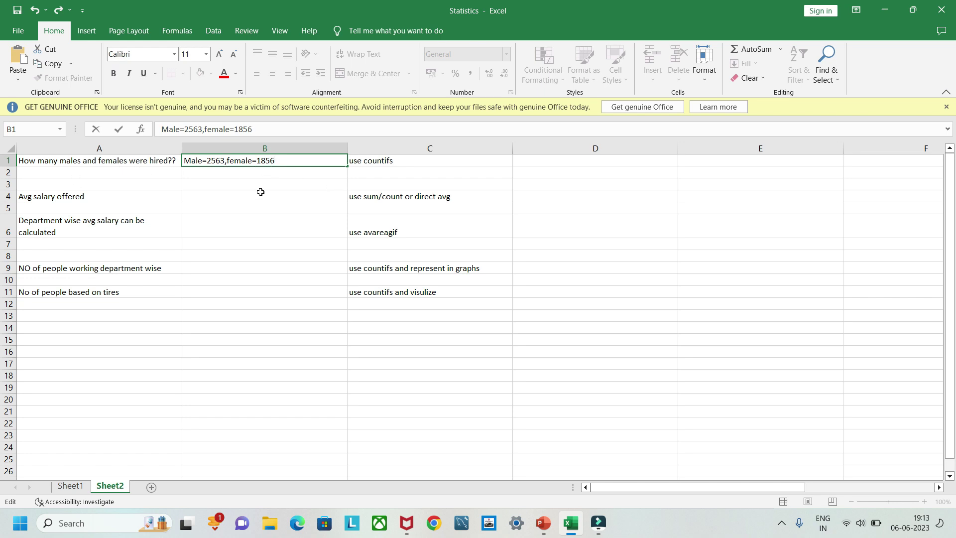
click(207, 195)
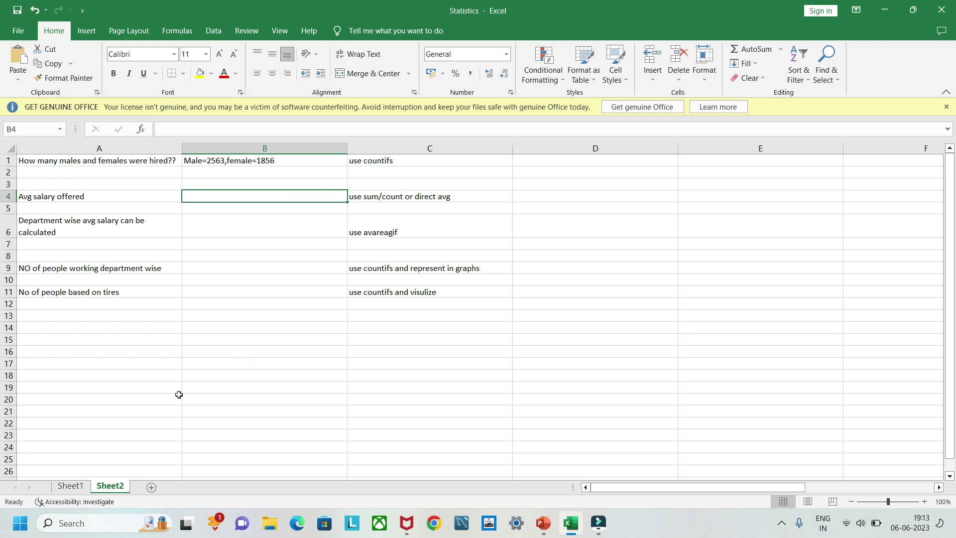
- Calculate the average offered salary in J8 of Sheet1 with the formula =SUM(G:G)/COUNT(A:A)
click(60, 484)
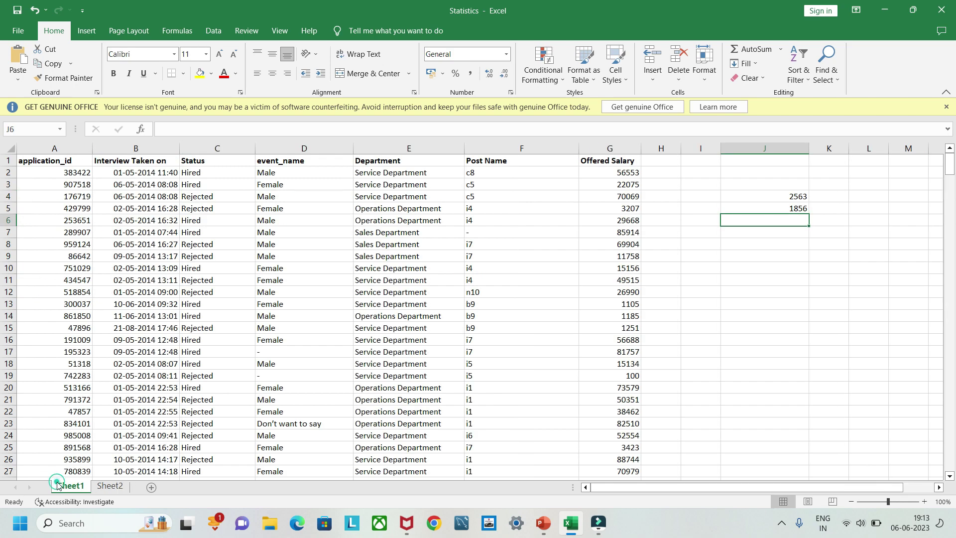
click(754, 244)
double_click(754, 244)
double_click(754, 244)
text(=)
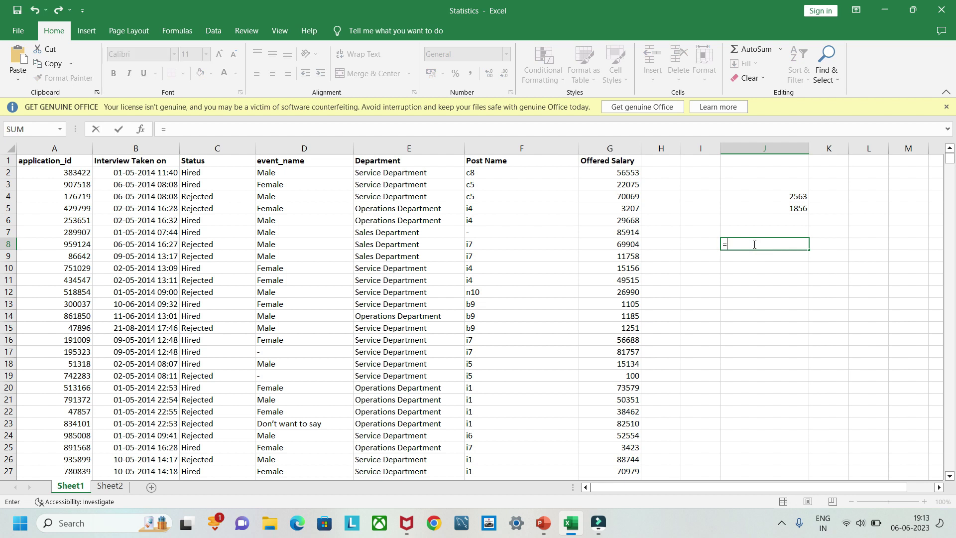
text(sum)
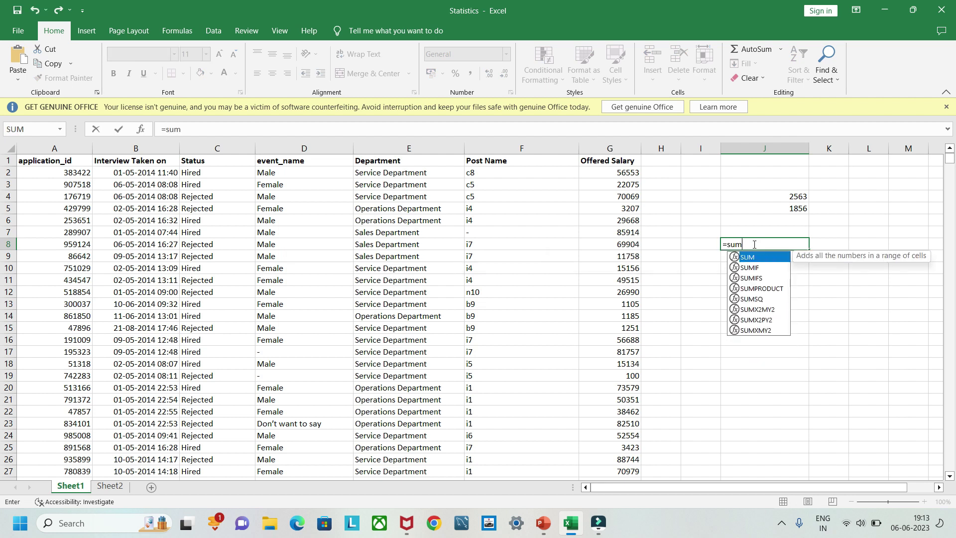
text(()
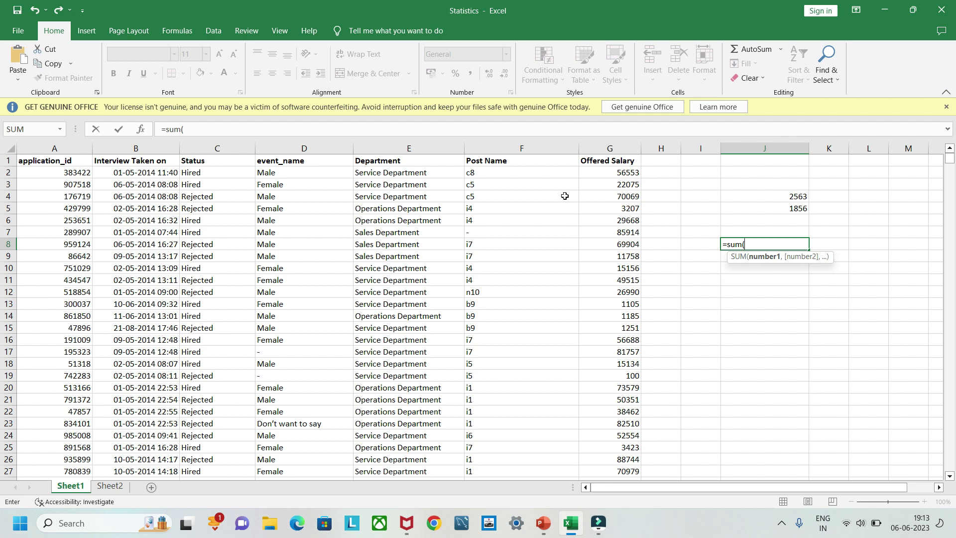
click(603, 148)
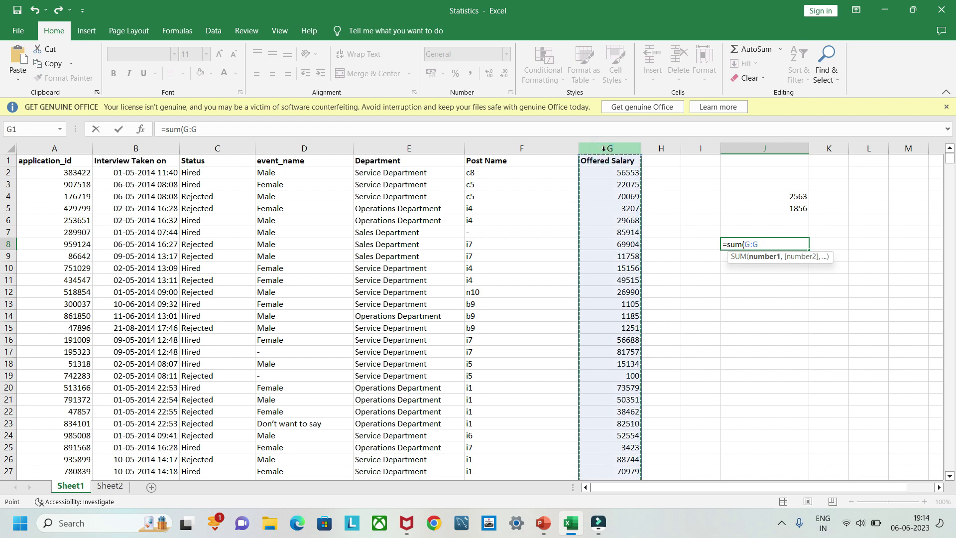
text())
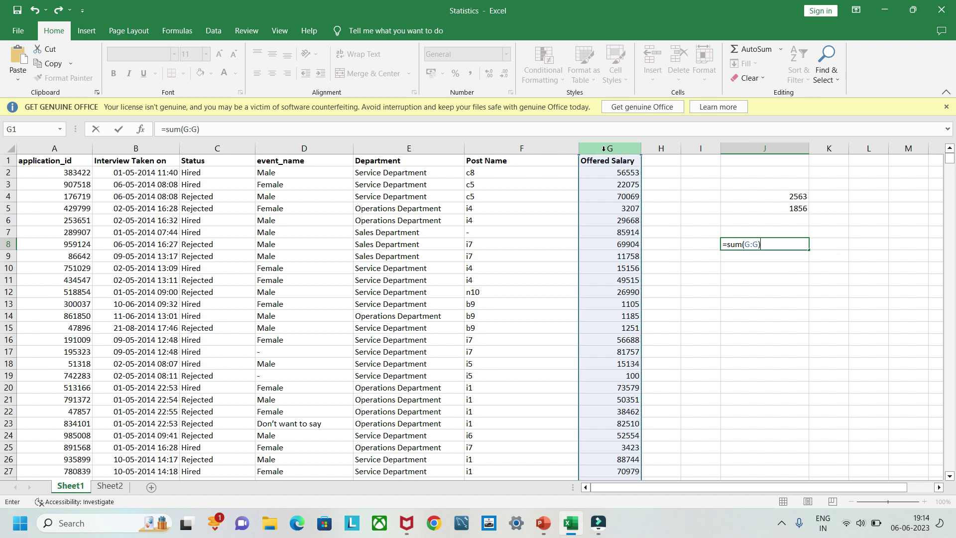
text(/coun)
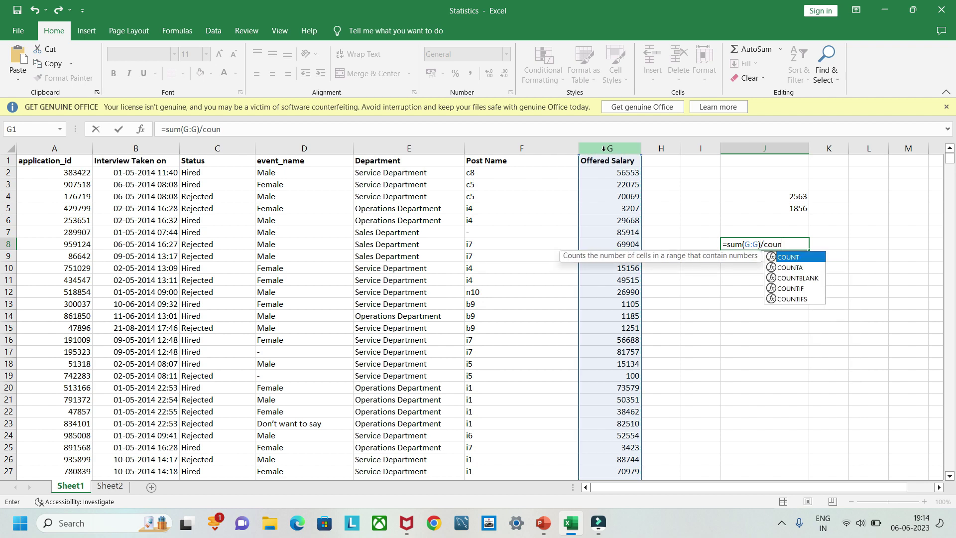
text(t()
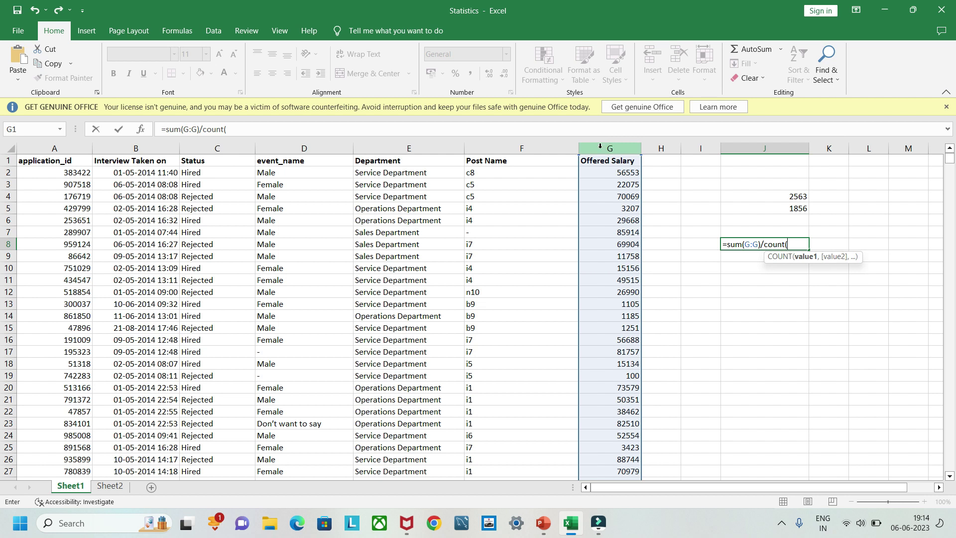
click(49, 146)
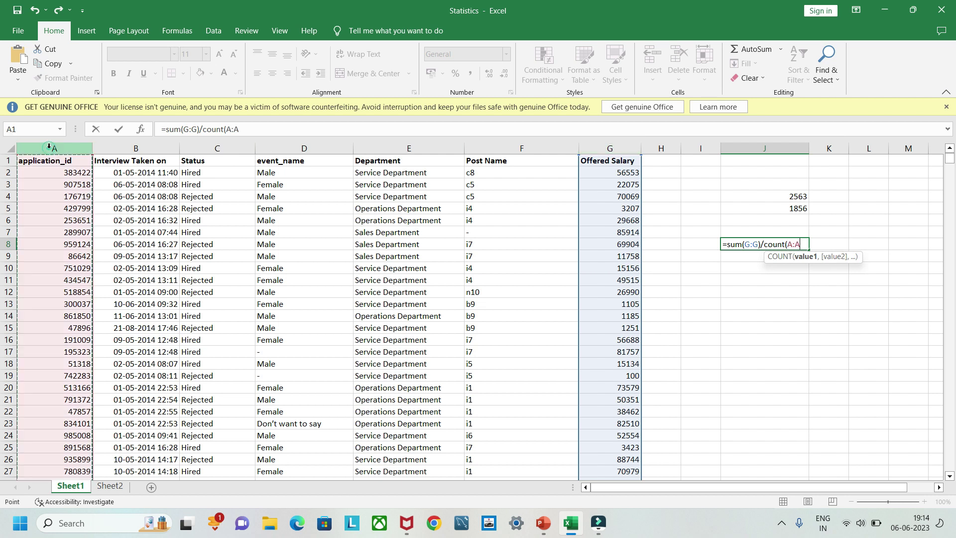
text())
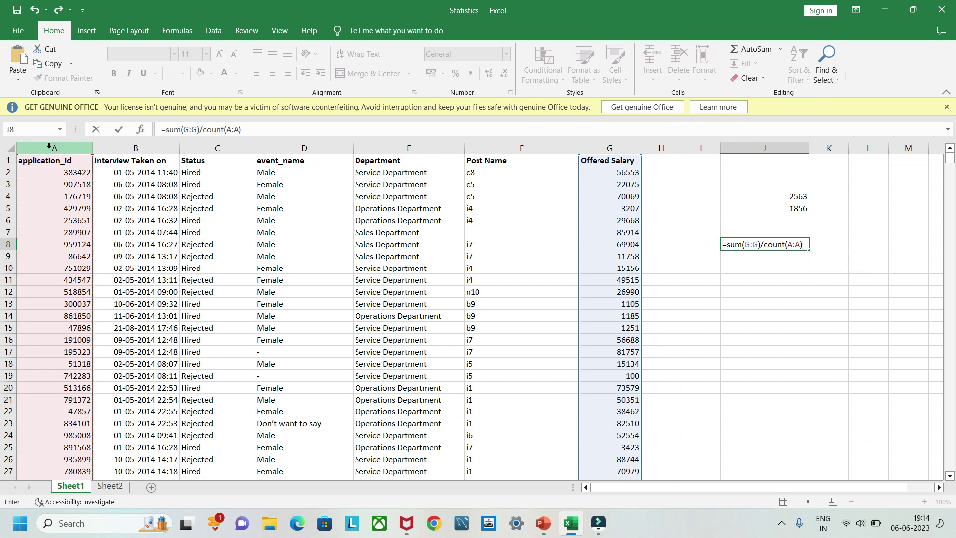
key(Return)
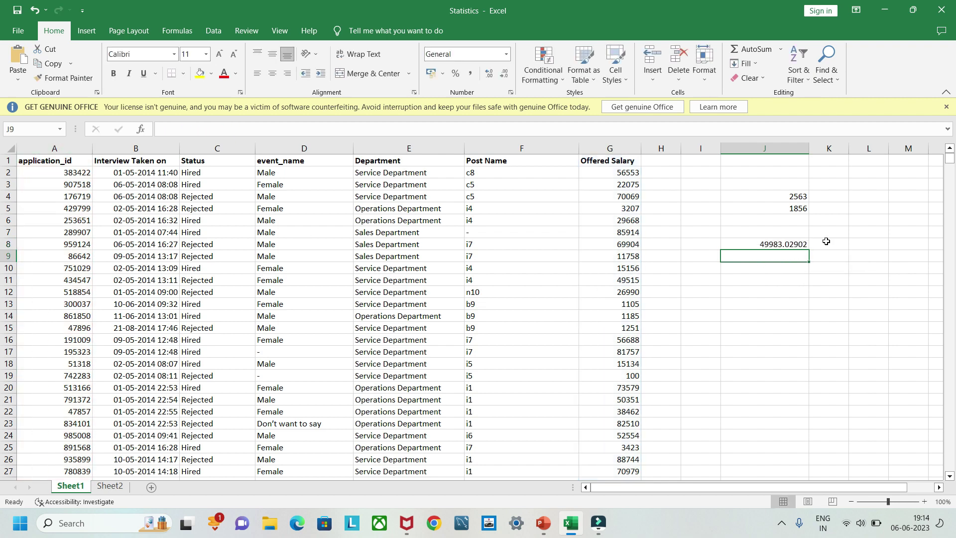
- Review the average formula in J8 and compare it with the summary statistics of the Offered Salary column
click(771, 246)
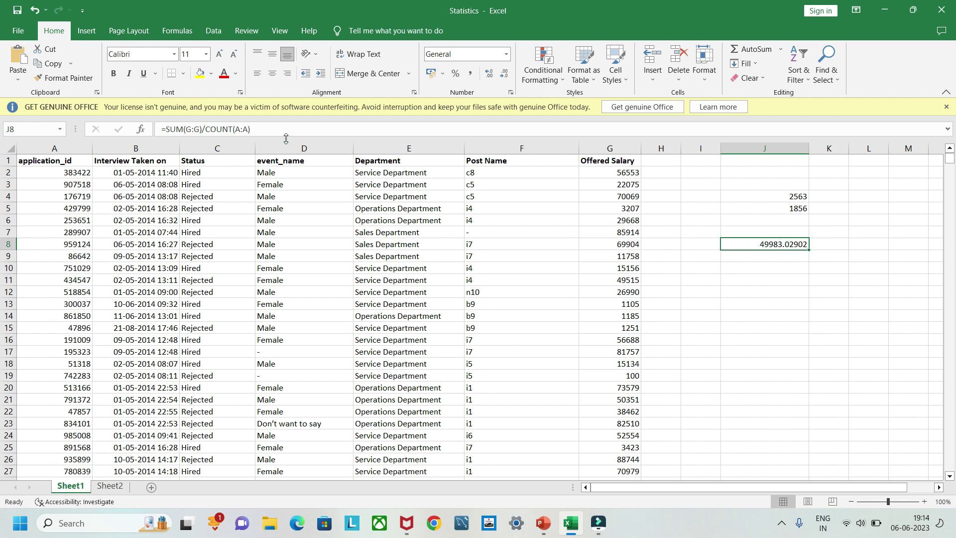
click(599, 149)
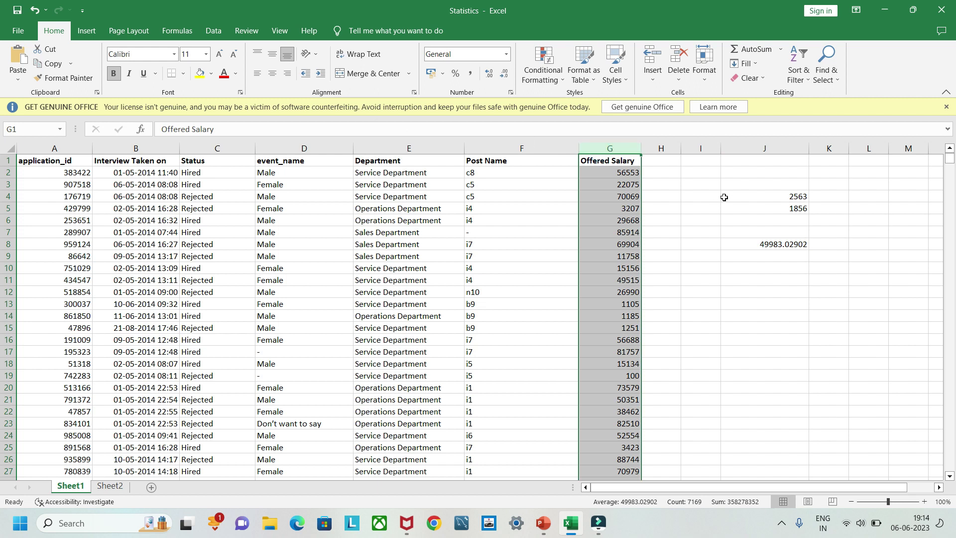
click(769, 239)
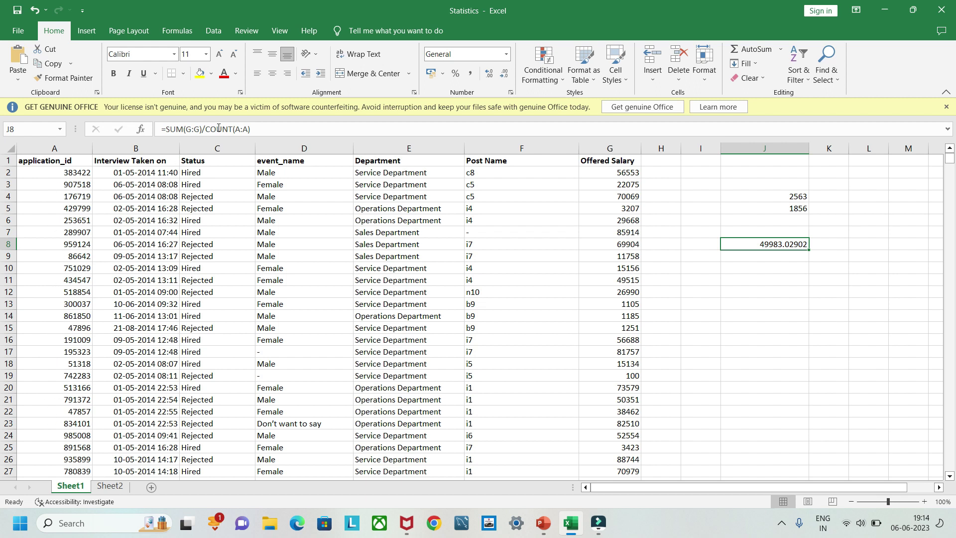
click(759, 267)
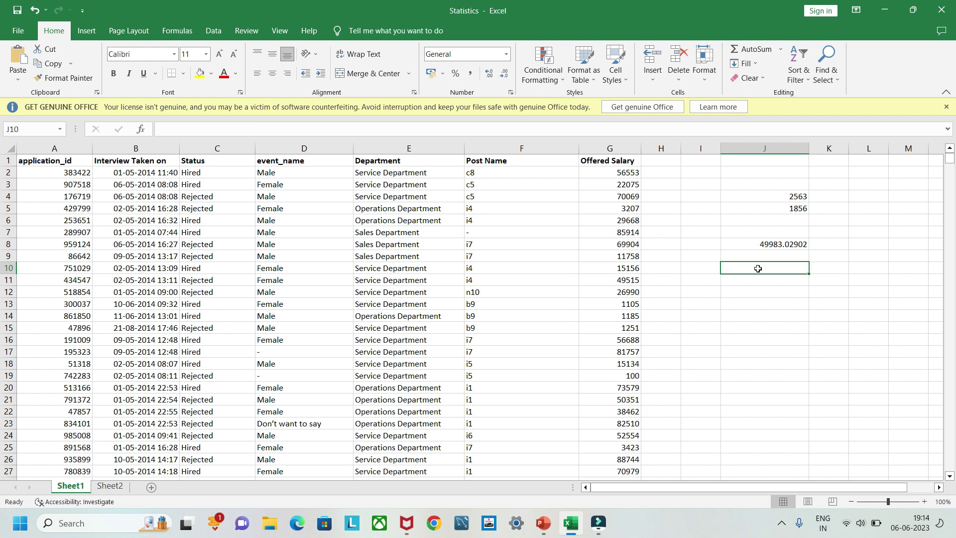
click(615, 150)
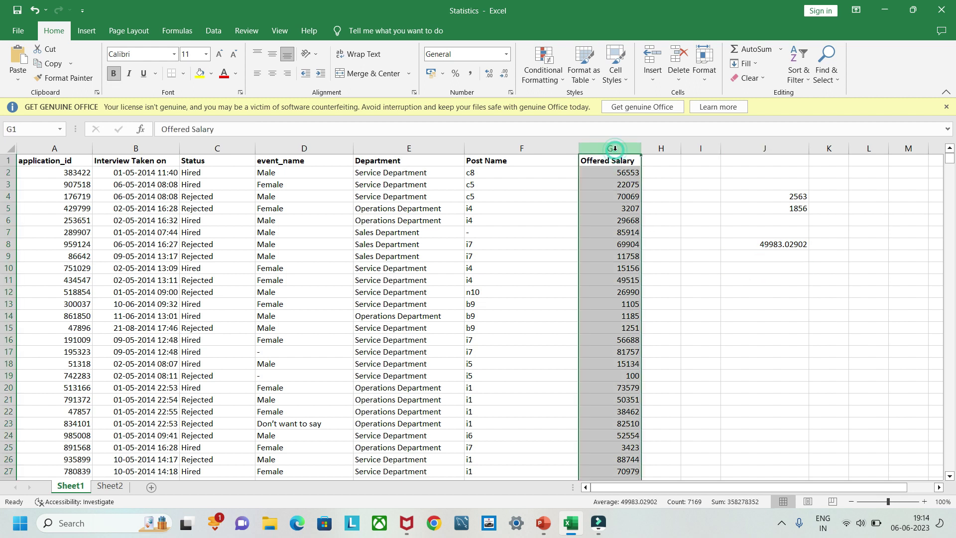
click(781, 49)
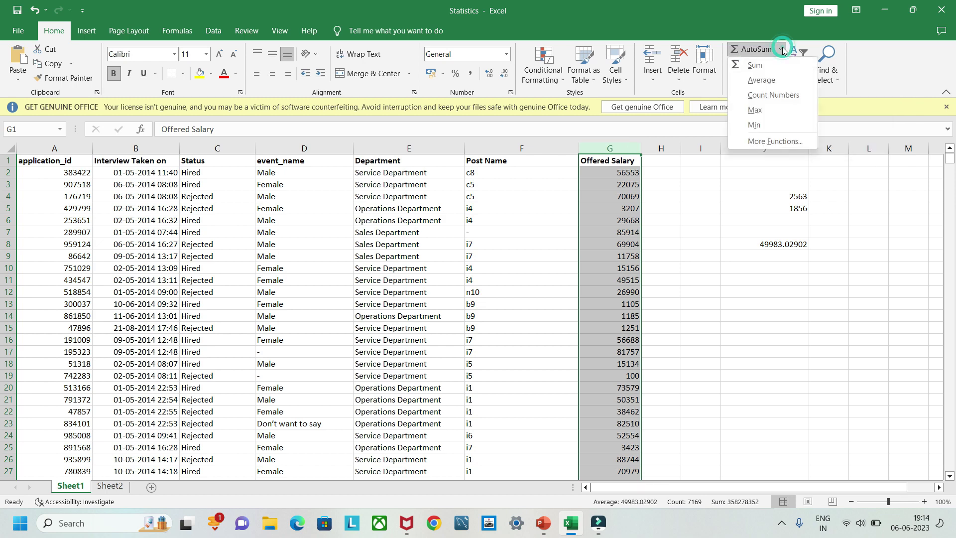
click(762, 80)
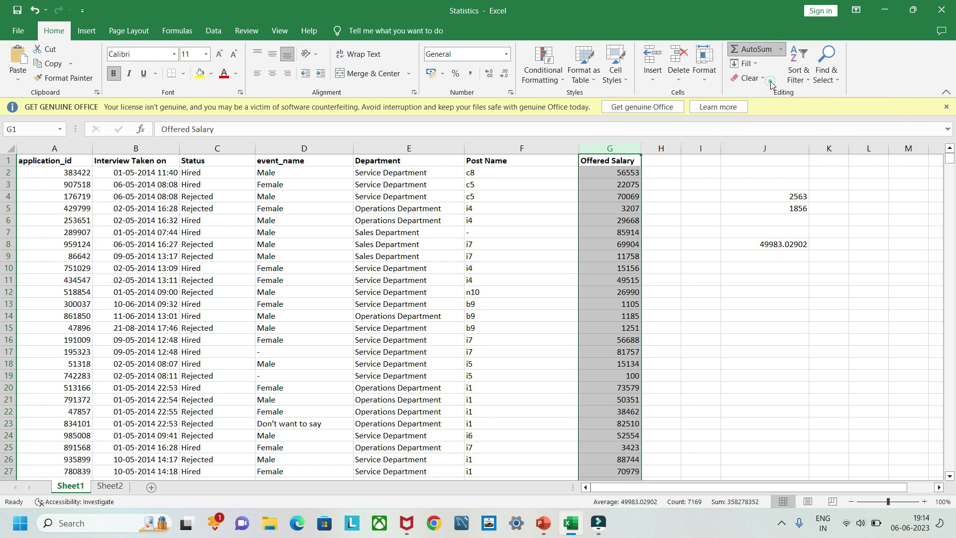
key(Escape)
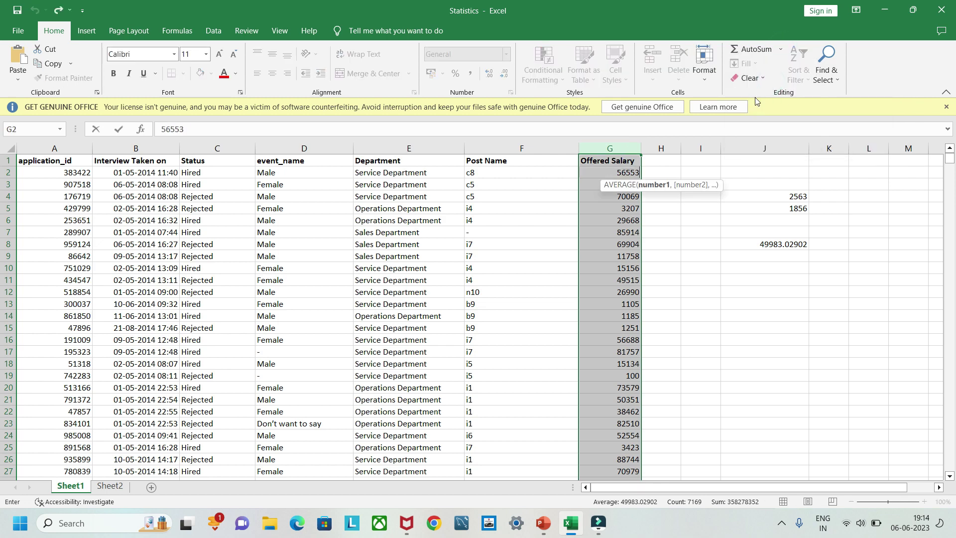
- Calculate the average offered salary directly in J11 with the formula =AVERAGE(G:G)
click(756, 281)
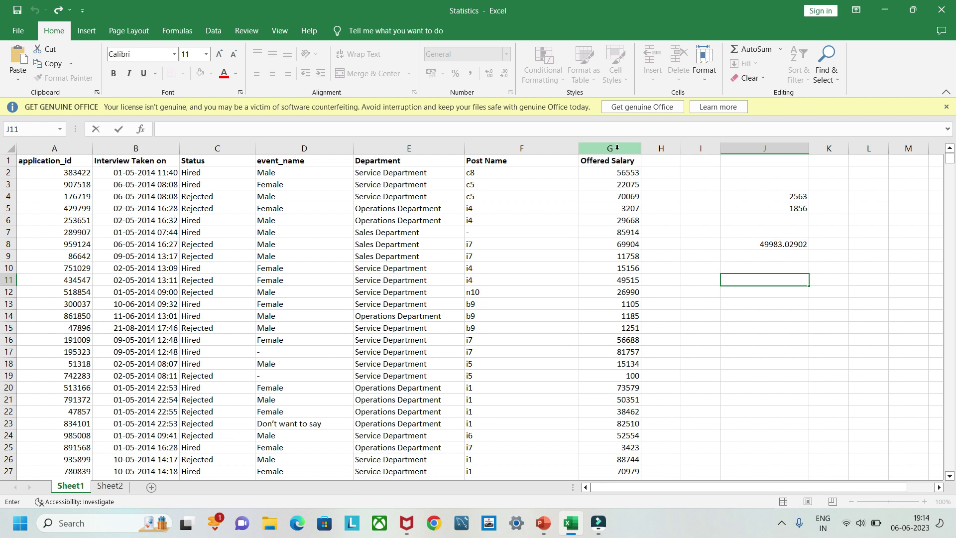
text(=avg)
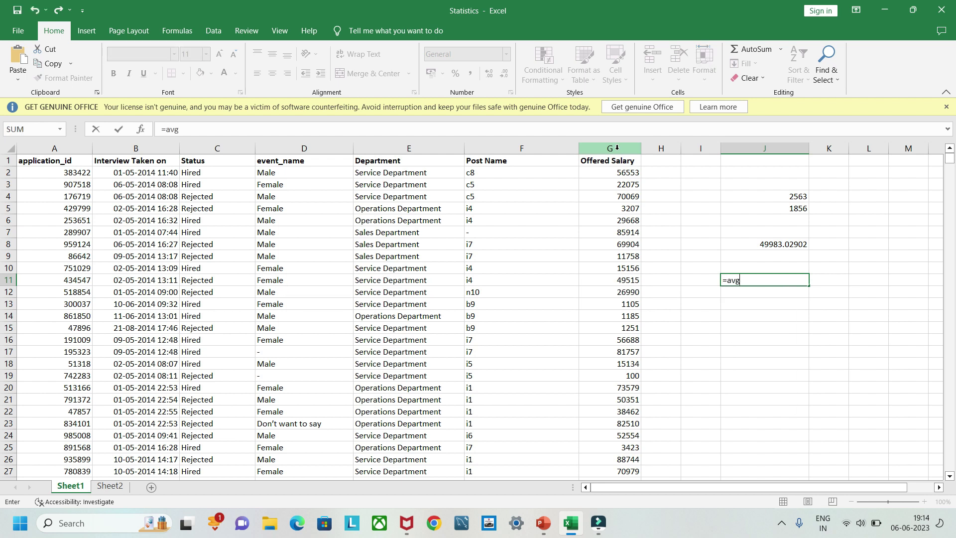
key(BackSpace)
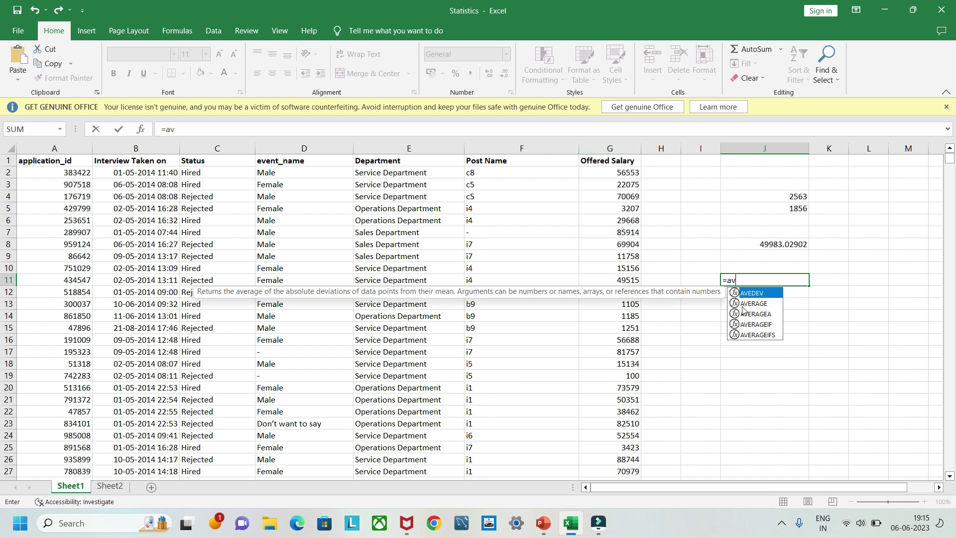
double_click(746, 305)
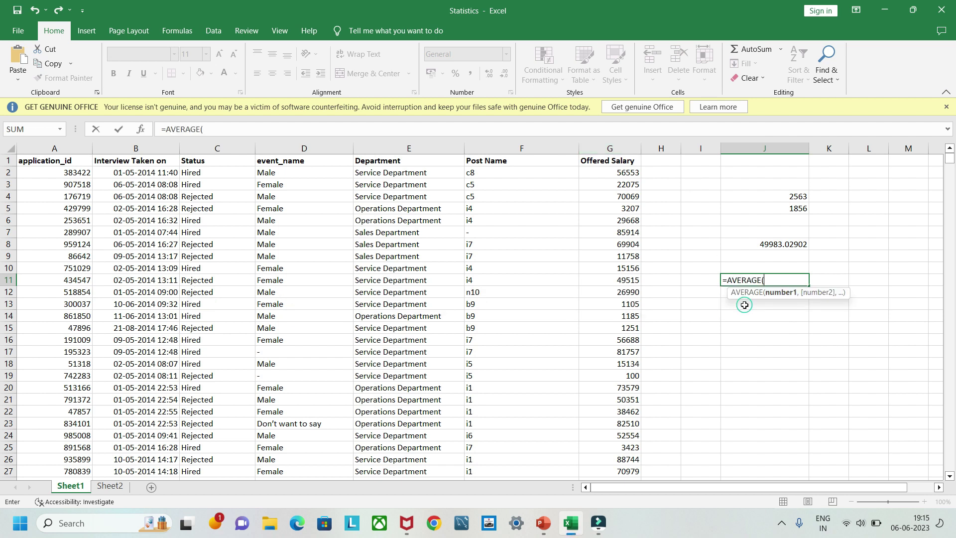
click(609, 147)
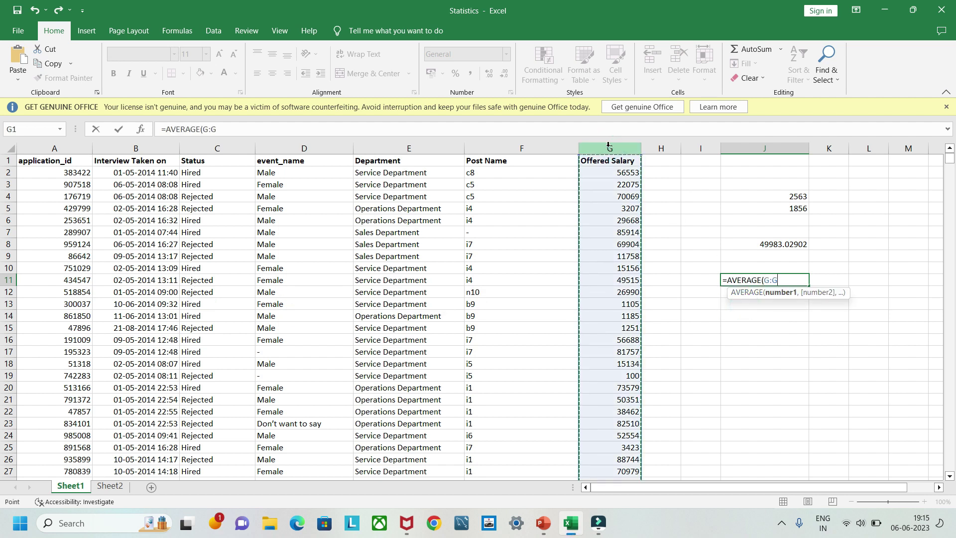
key(Return)
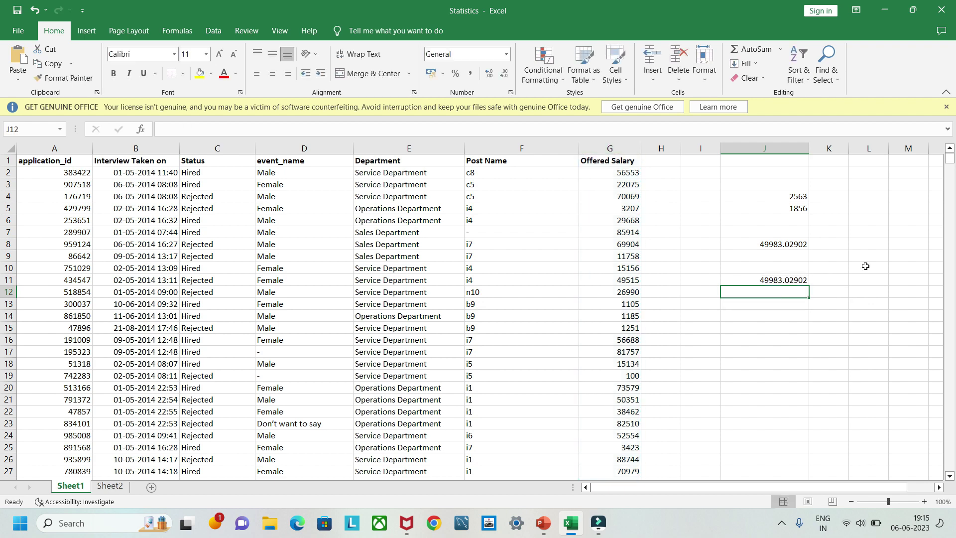
- Record the average offered salary in B4 of Sheet2 as "Rs.49983.02/-", checking the value in J11 of Sheet1
click(778, 276)
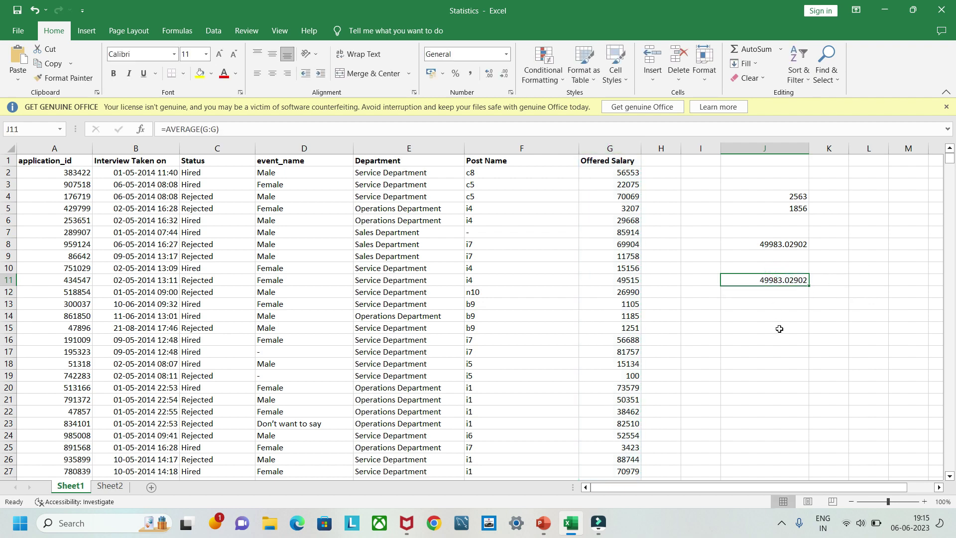
double_click(778, 238)
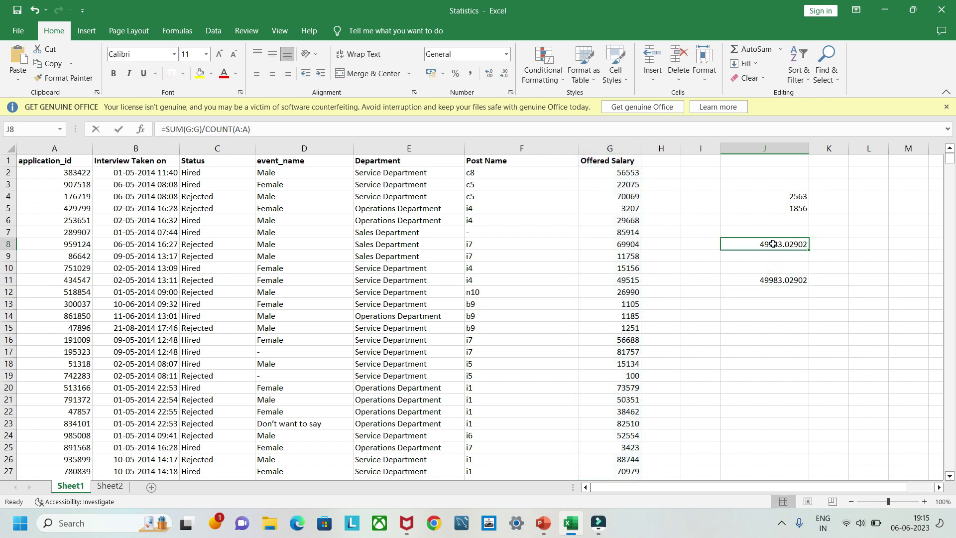
click(779, 281)
key(ctrl+c)
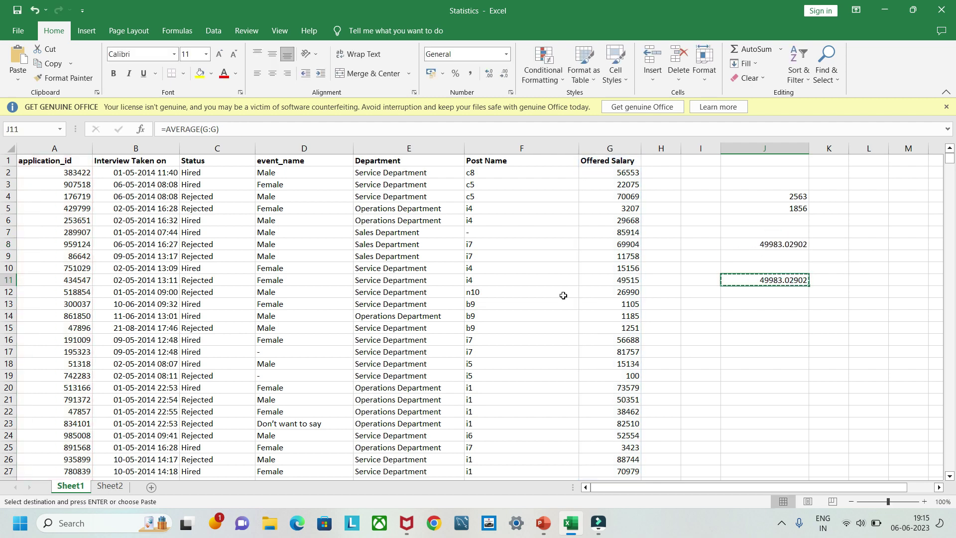
click(109, 486)
click(218, 193)
double_click(217, 195)
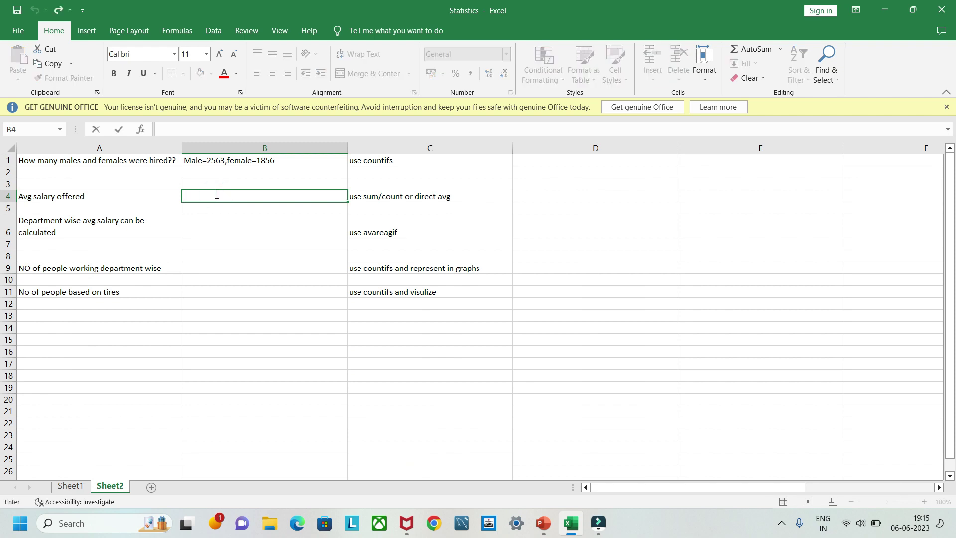
click(70, 486)
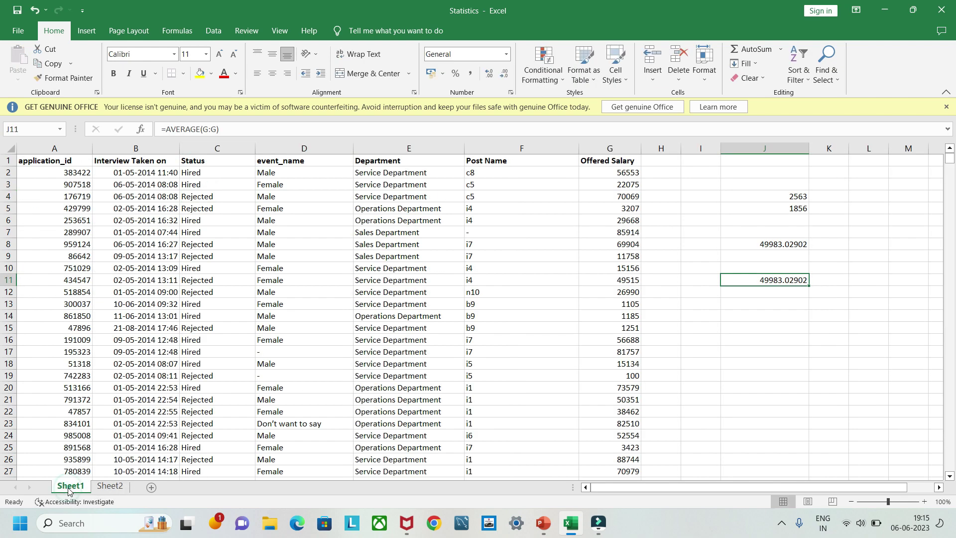
click(110, 486)
double_click(204, 196)
text(Rs.49983.02/-)
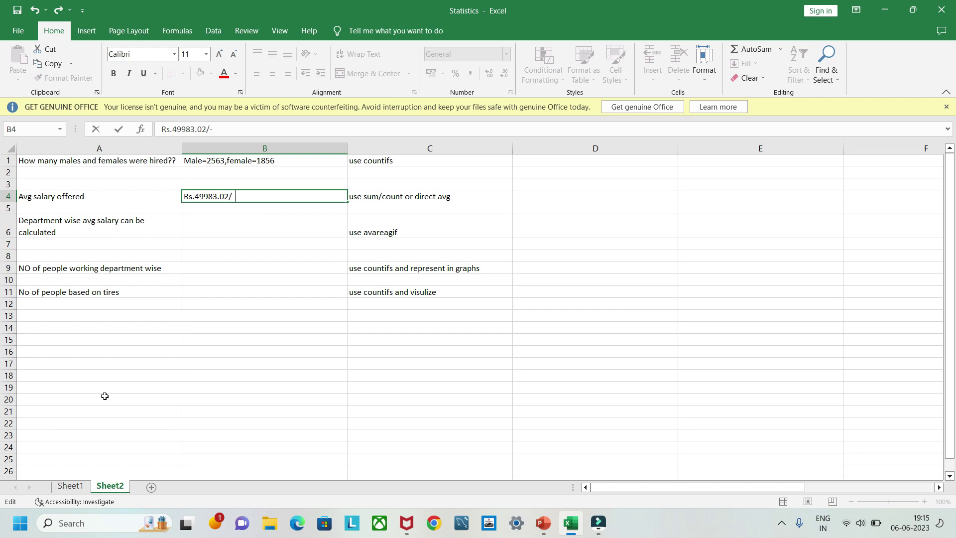
click(71, 487)
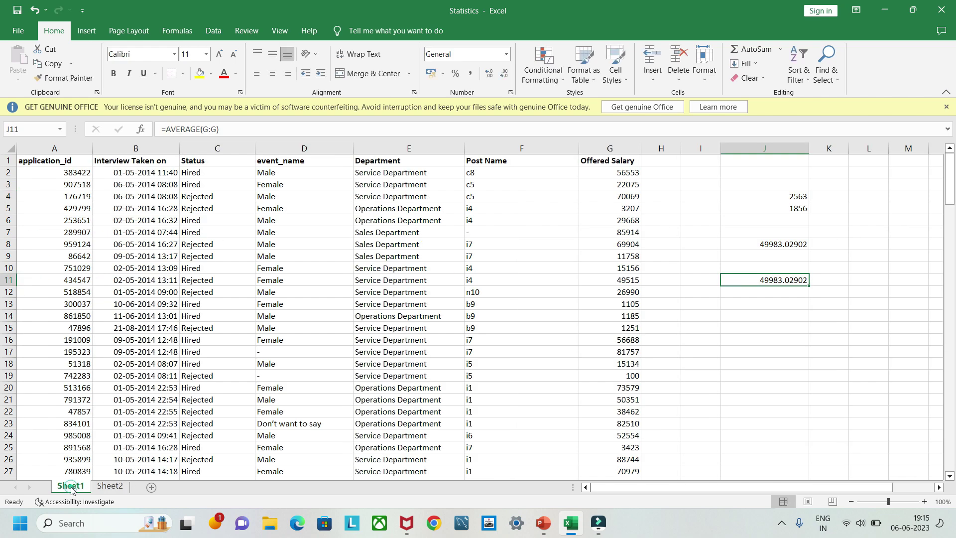
click(110, 487)
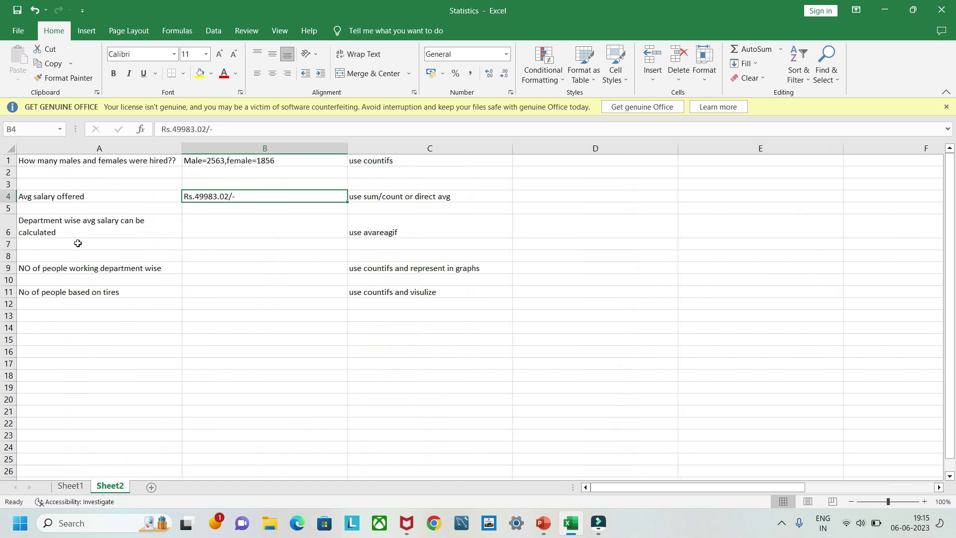
- Review the department-wise average salary question and its function hint on Sheet2, and examine the matching data columns on Sheet1
click(77, 224)
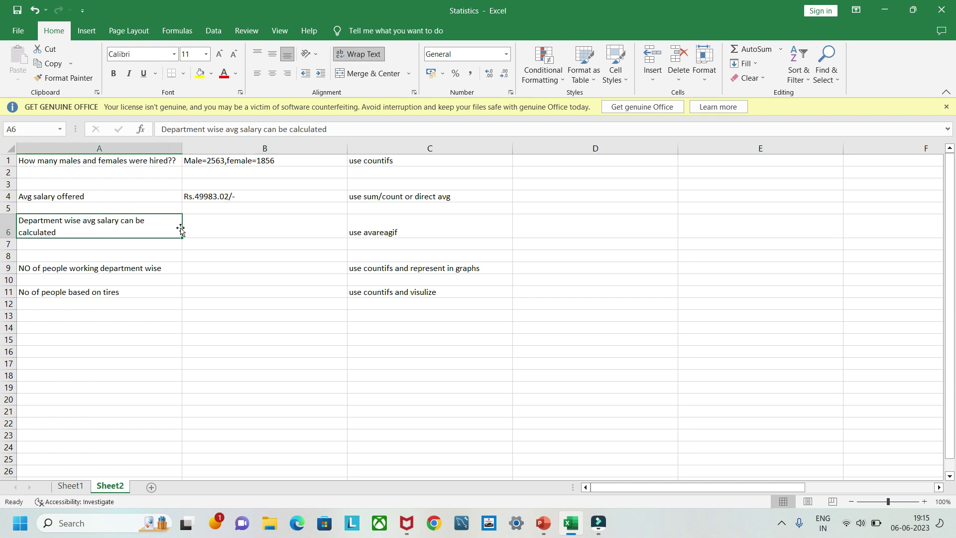
click(261, 236)
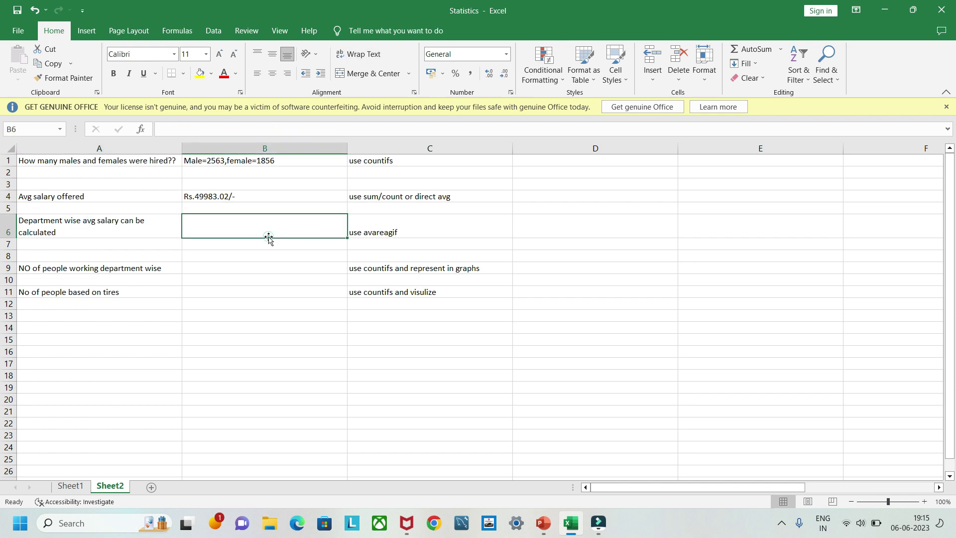
click(416, 234)
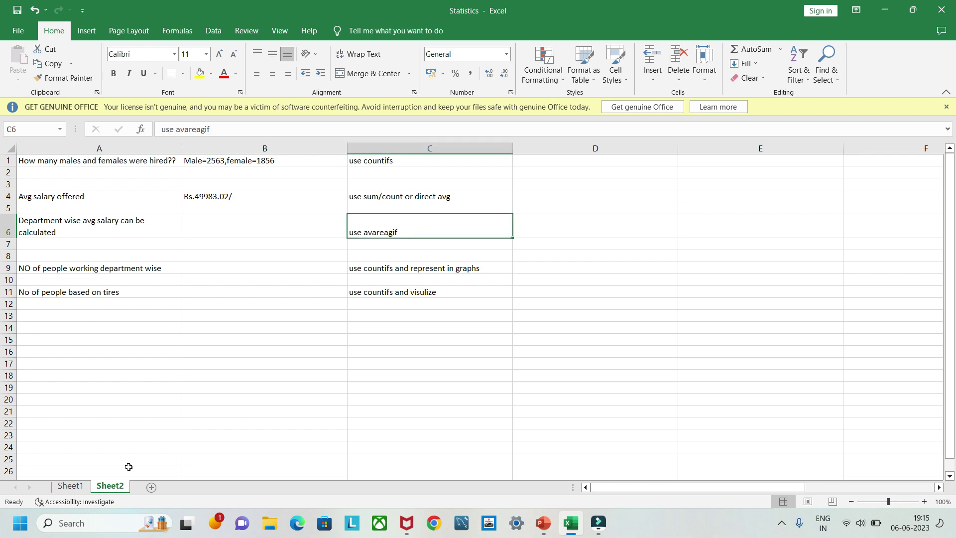
click(68, 487)
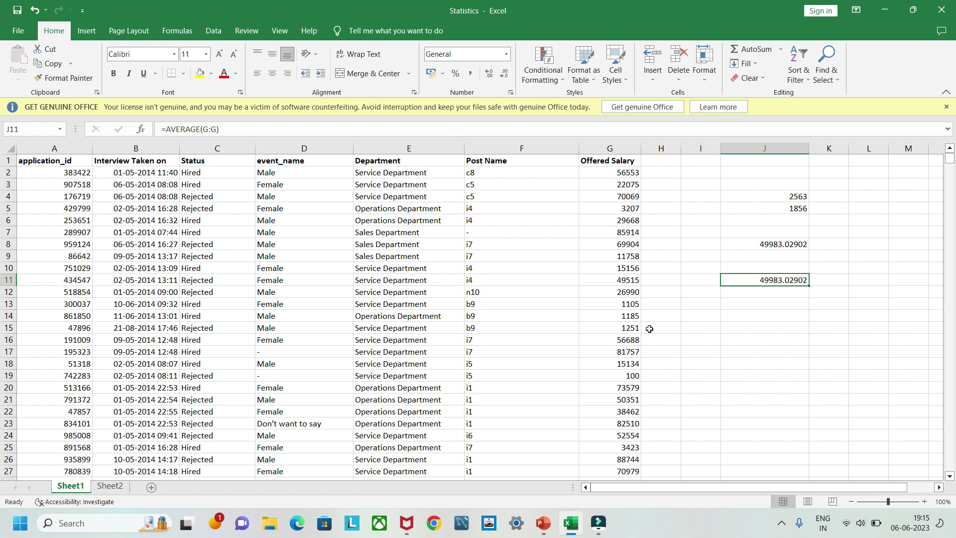
scroll(642, 324, right, 2)
click(605, 307)
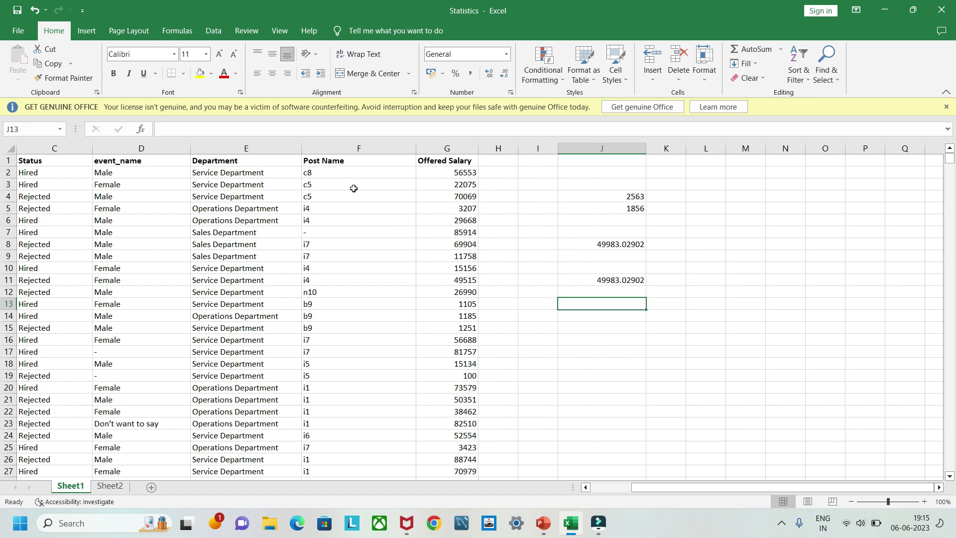
scroll(396, 209, left, 2)
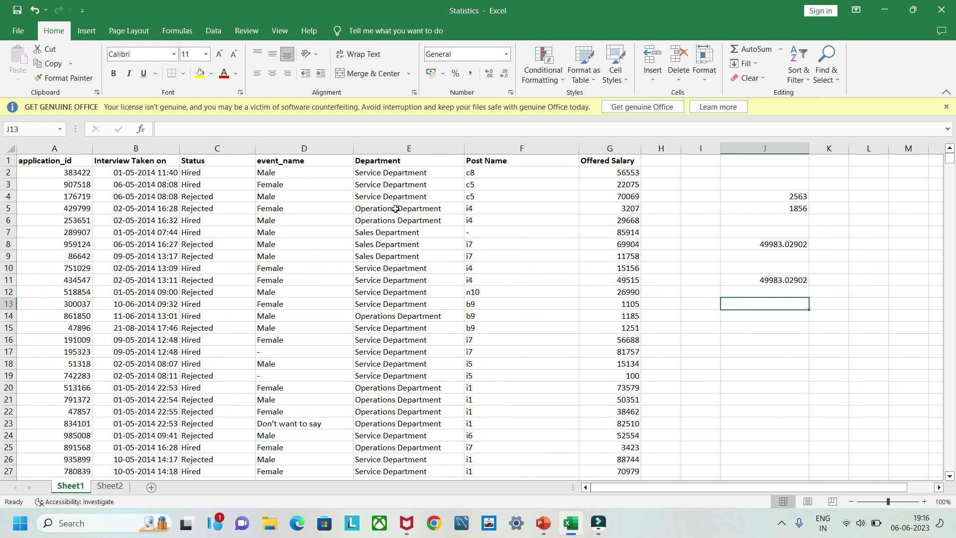
- Add filters to the header row of Sheet1 and check which departments the Department column contains
click(10, 149)
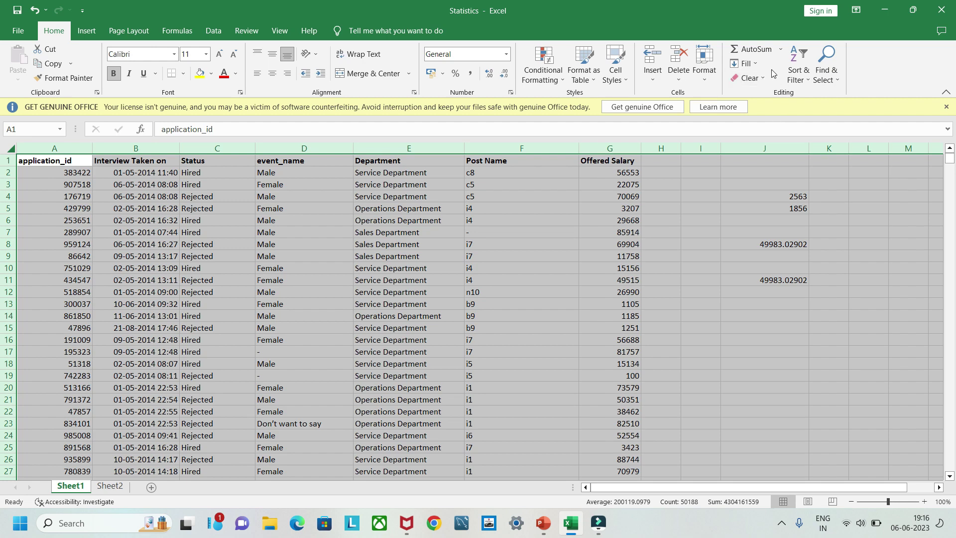
click(802, 74)
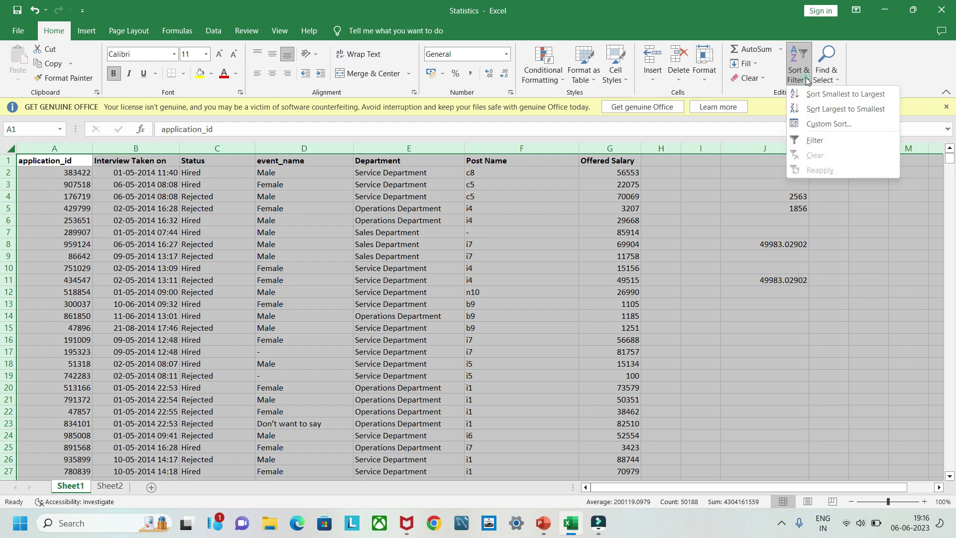
click(815, 139)
click(792, 343)
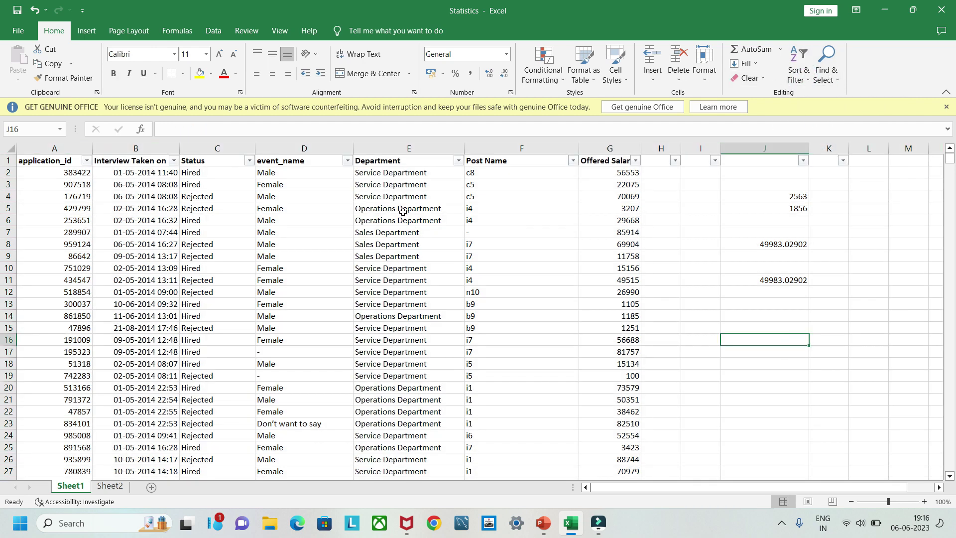
click(458, 162)
scroll(359, 337, down, 1)
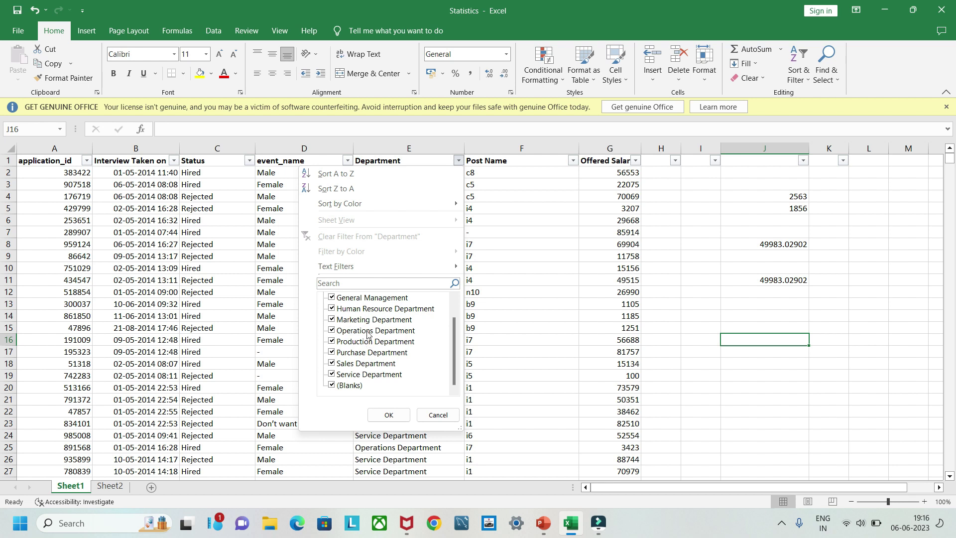
scroll(363, 331, up, 1)
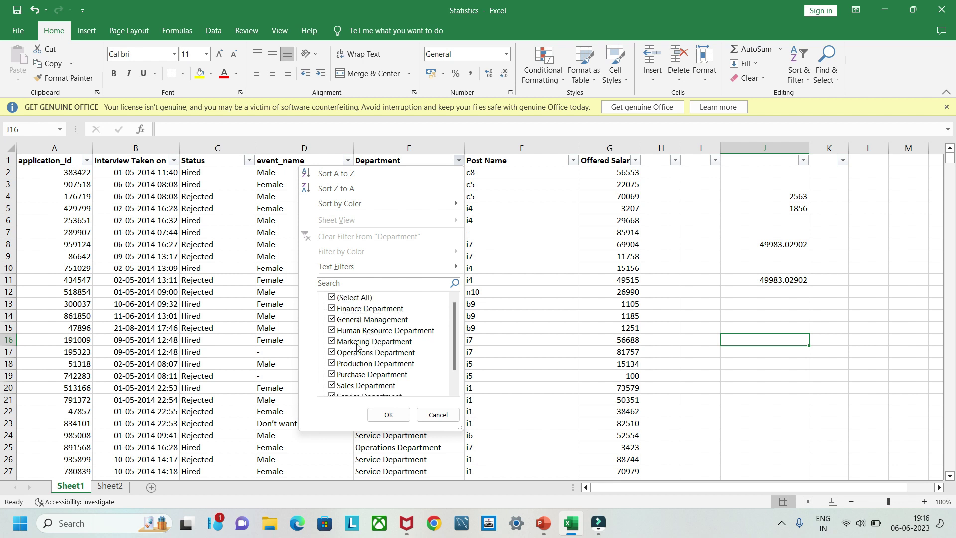
click(715, 358)
- Enter the formula =AVERAGEIF(E:E,"Service Department") in J14 of Sheet1
double_click(749, 315)
double_click(749, 315)
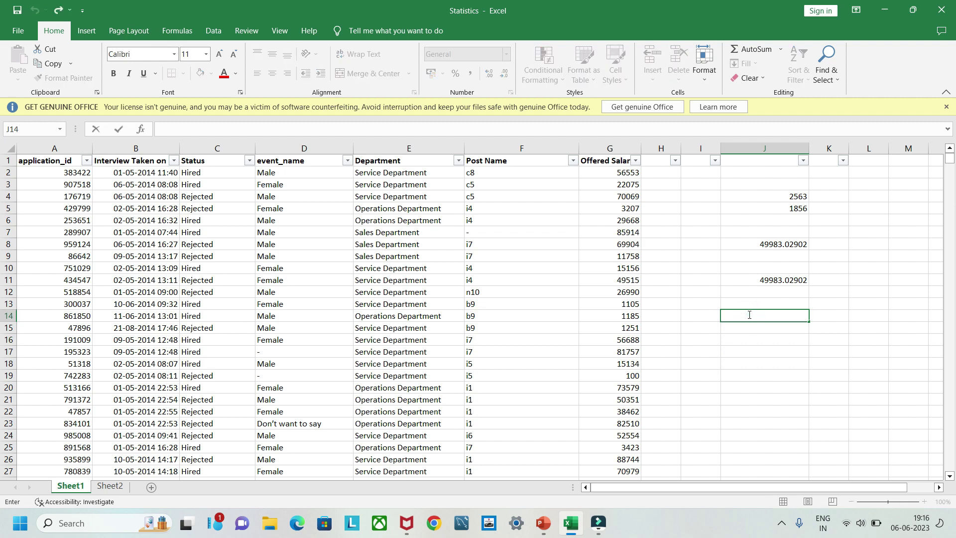
text(=aver)
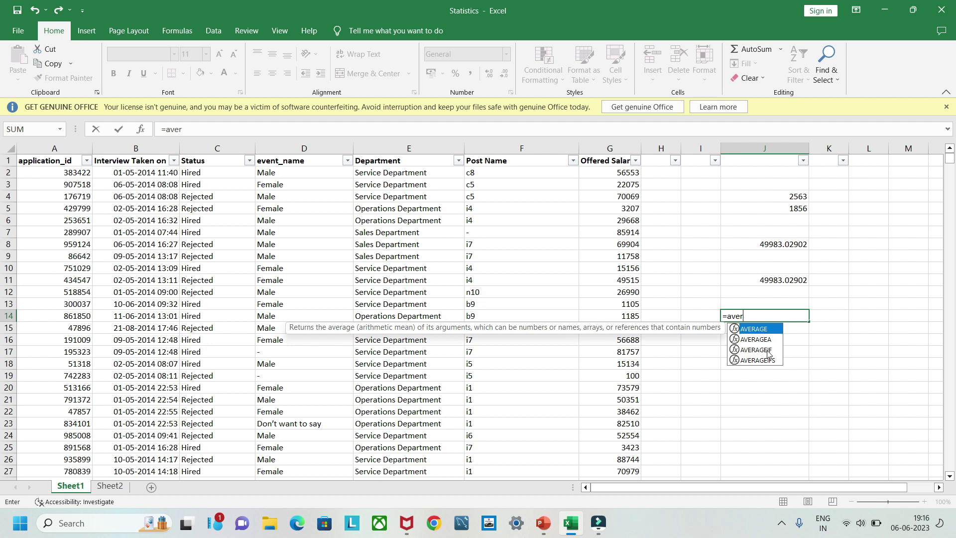
double_click(757, 349)
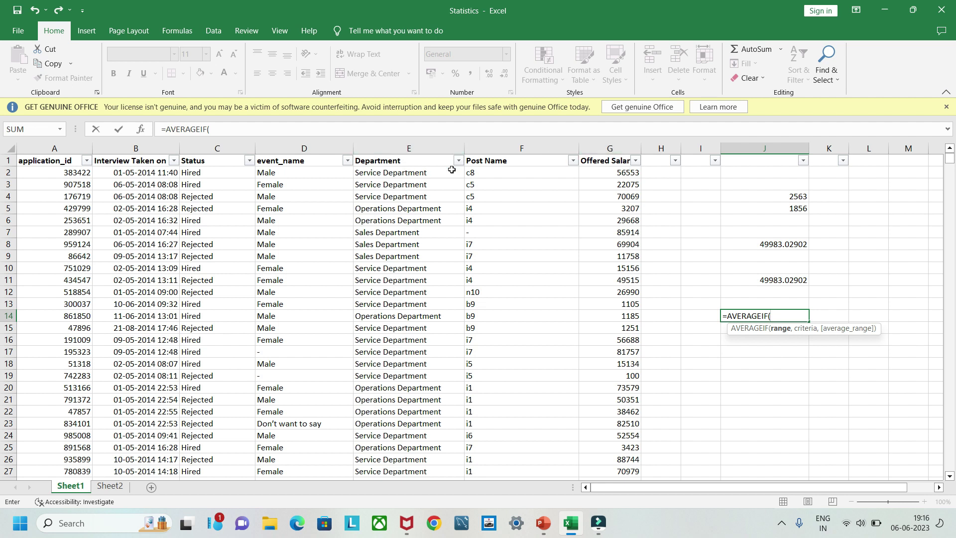
click(392, 145)
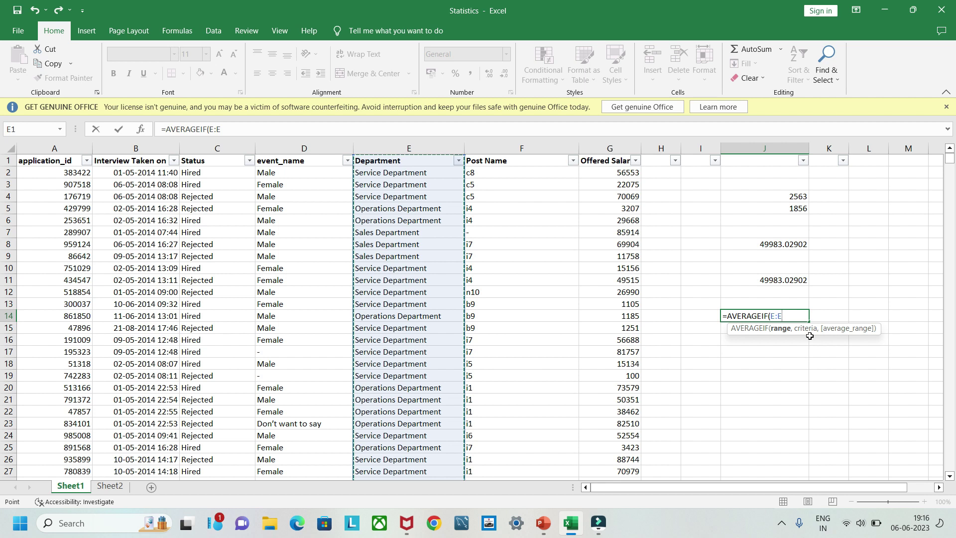
text(,"S)
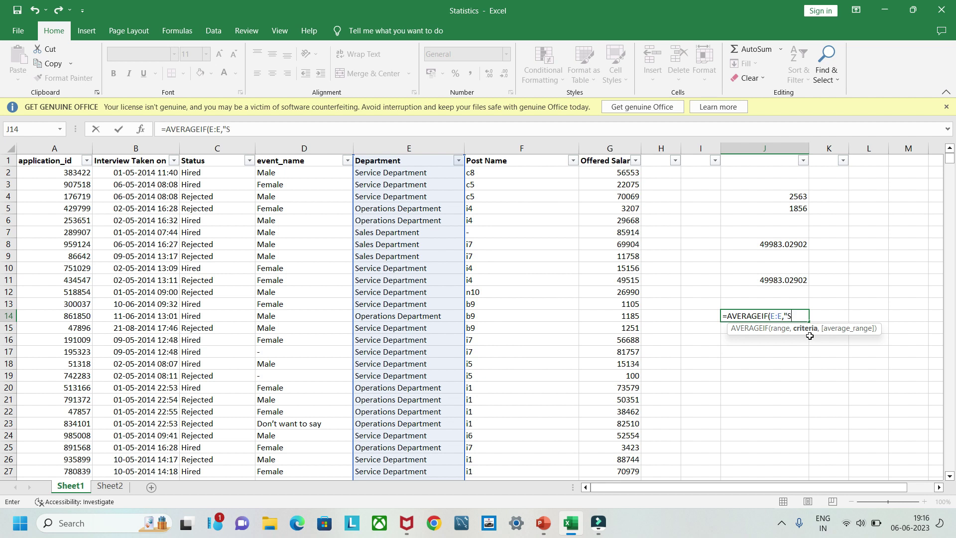
text(ervice Department)
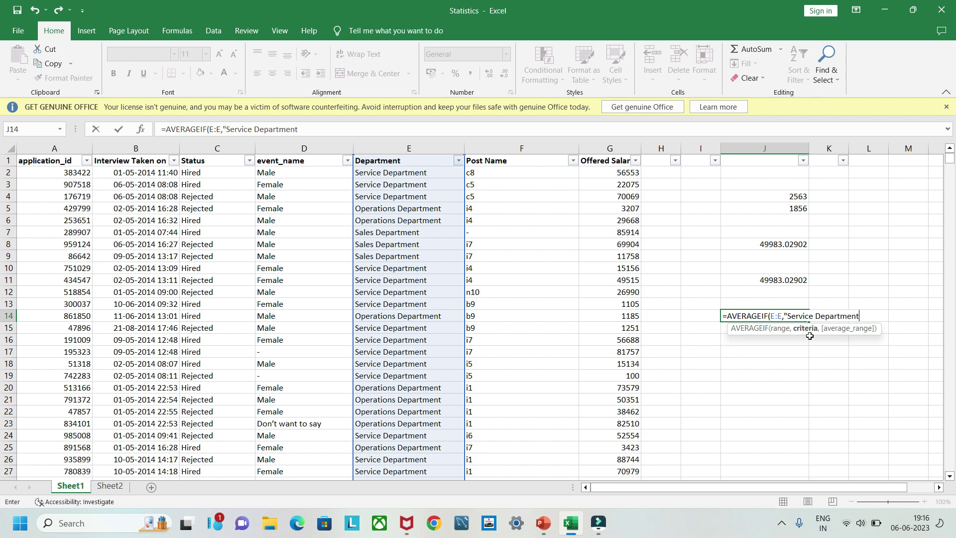
text("))
key(Return)
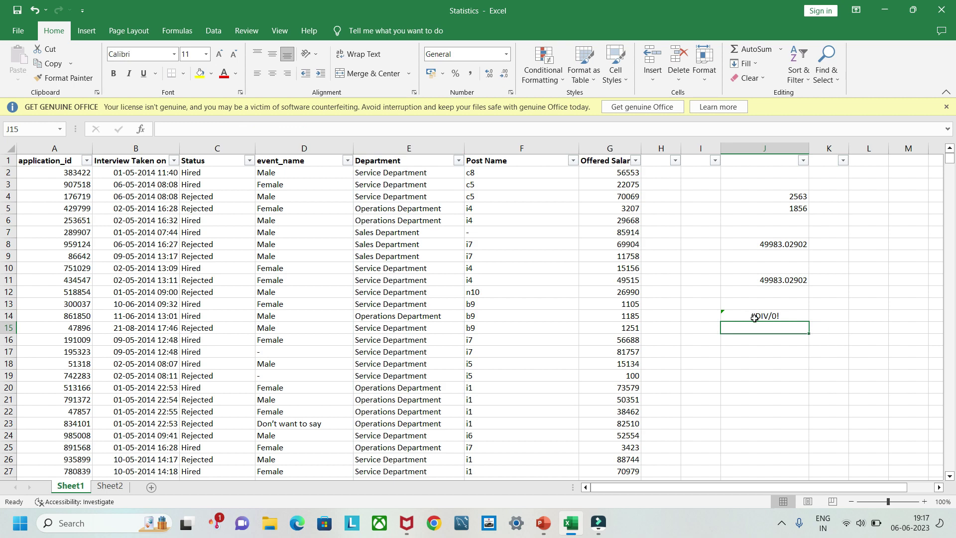
- Add the Offered Salary column as the average range in J14, making the formula =AVERAGEIF(E:E,"Service Department",G:G)
click(110, 487)
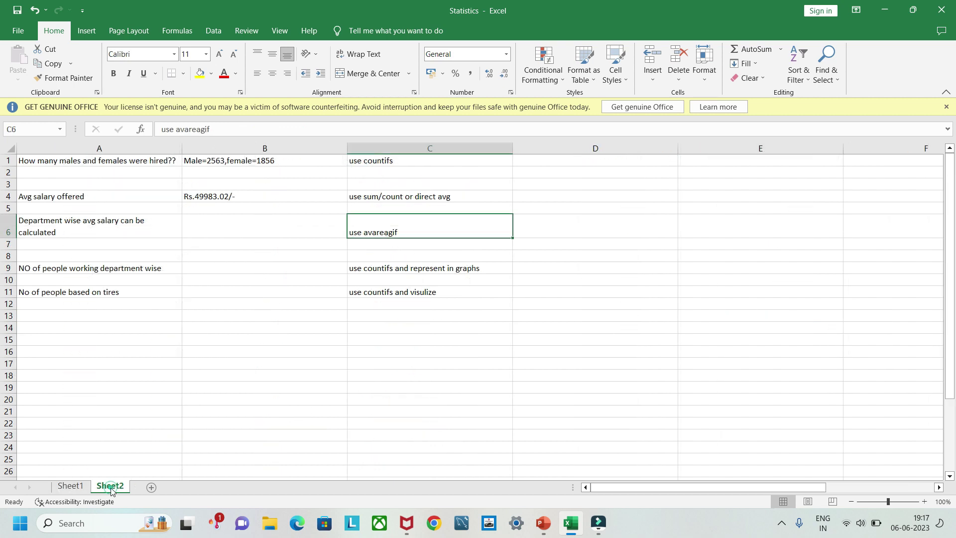
click(64, 488)
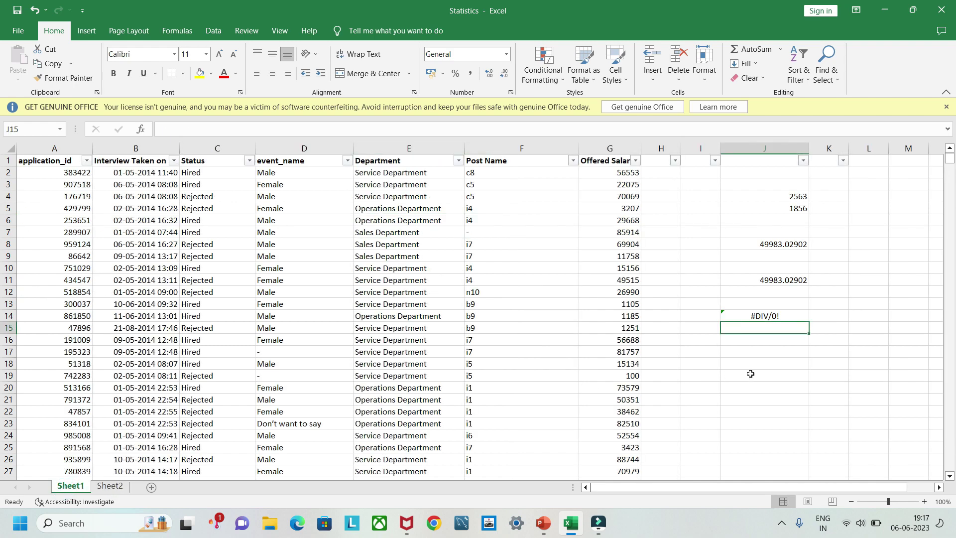
double_click(763, 318)
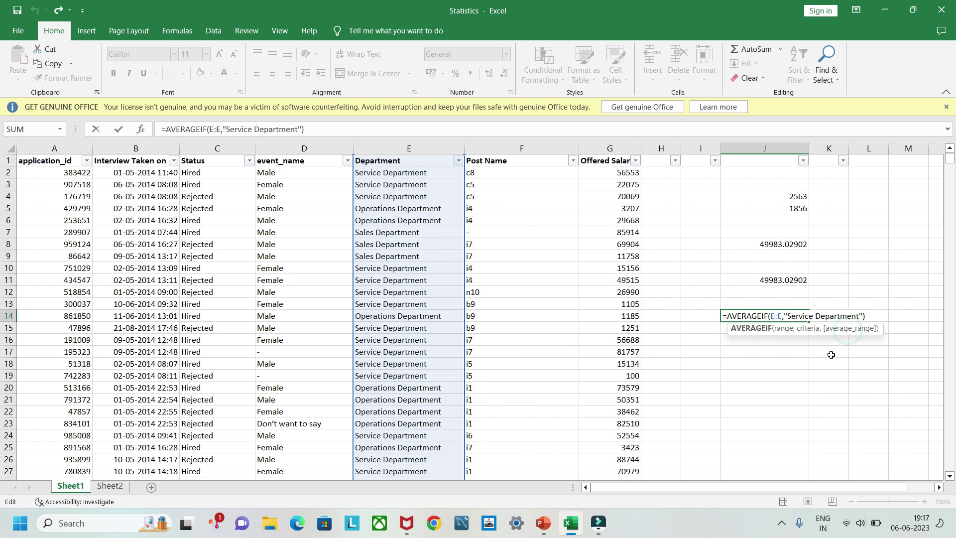
click(777, 314)
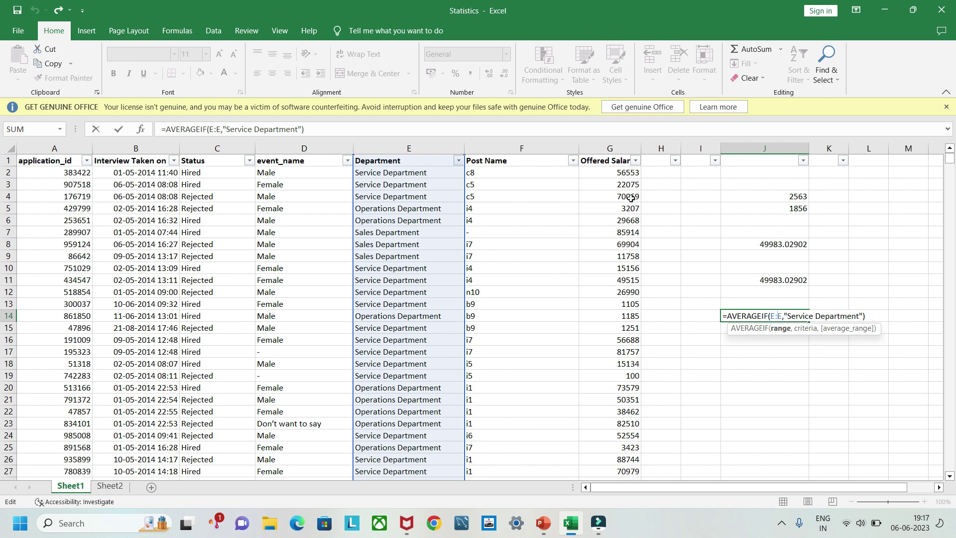
click(863, 316)
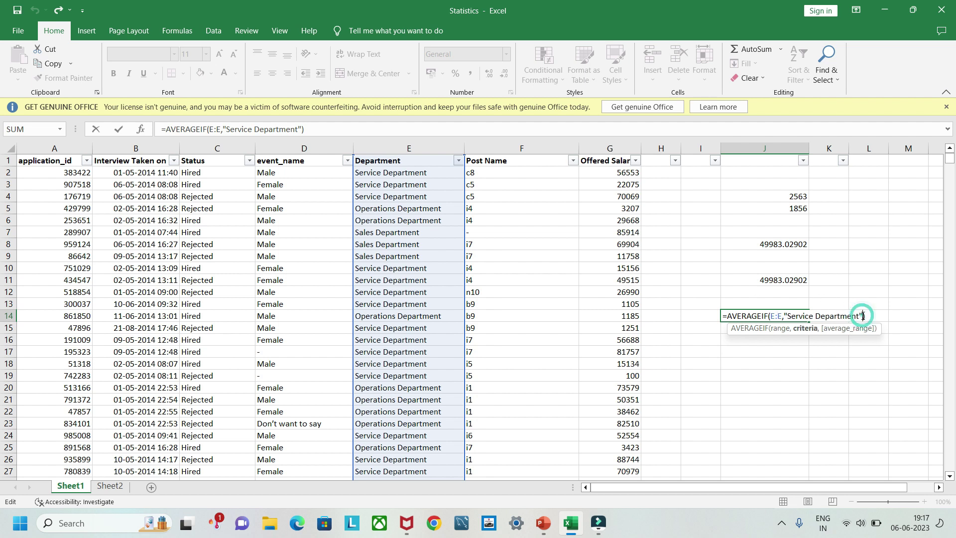
text(,)
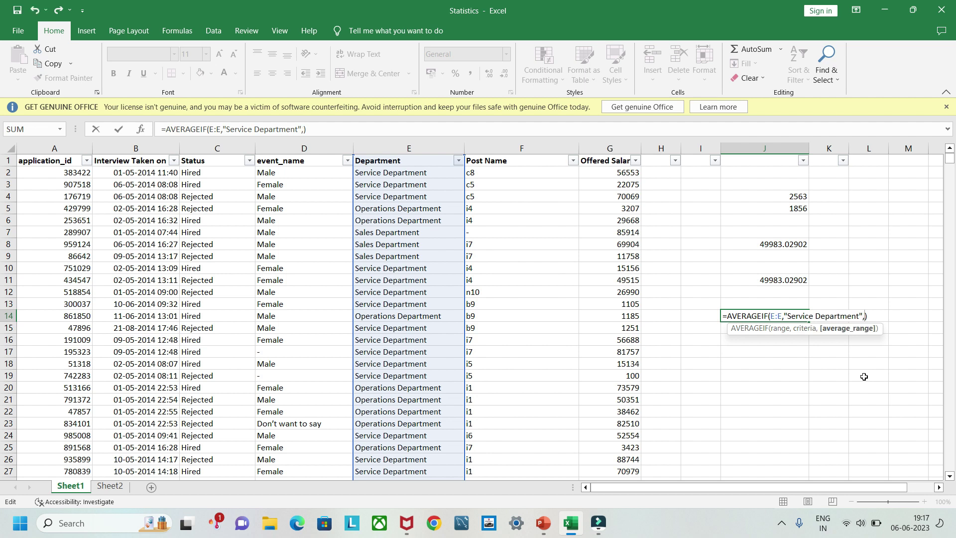
click(610, 148)
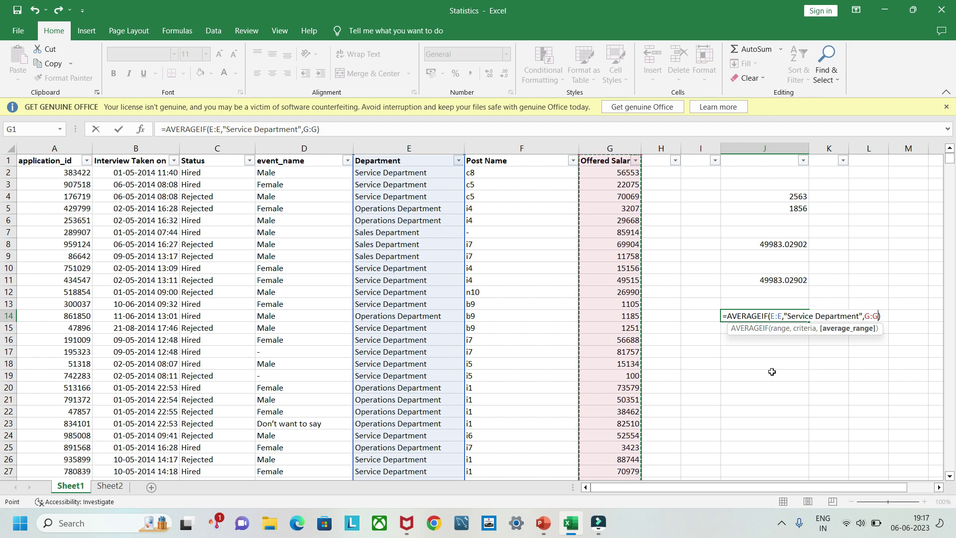
key(Return)
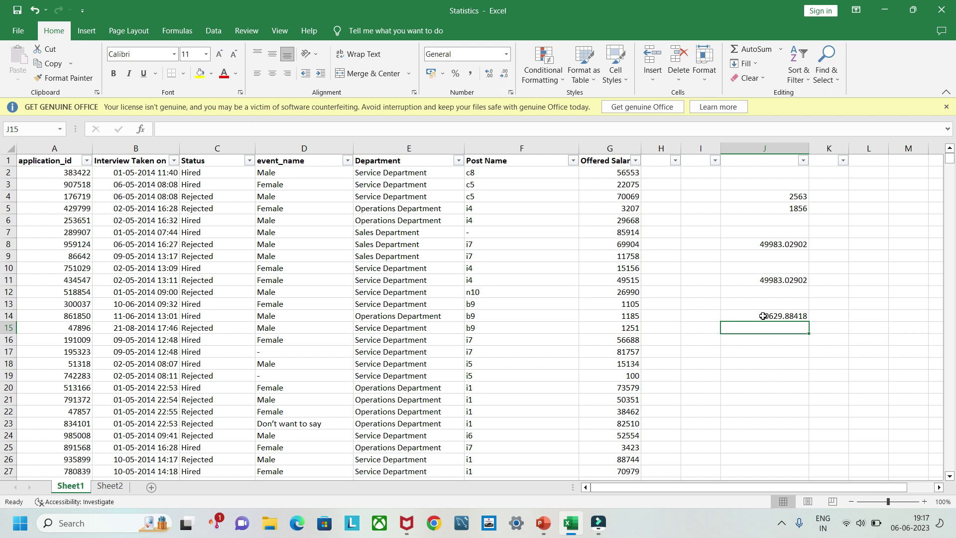
click(783, 316)
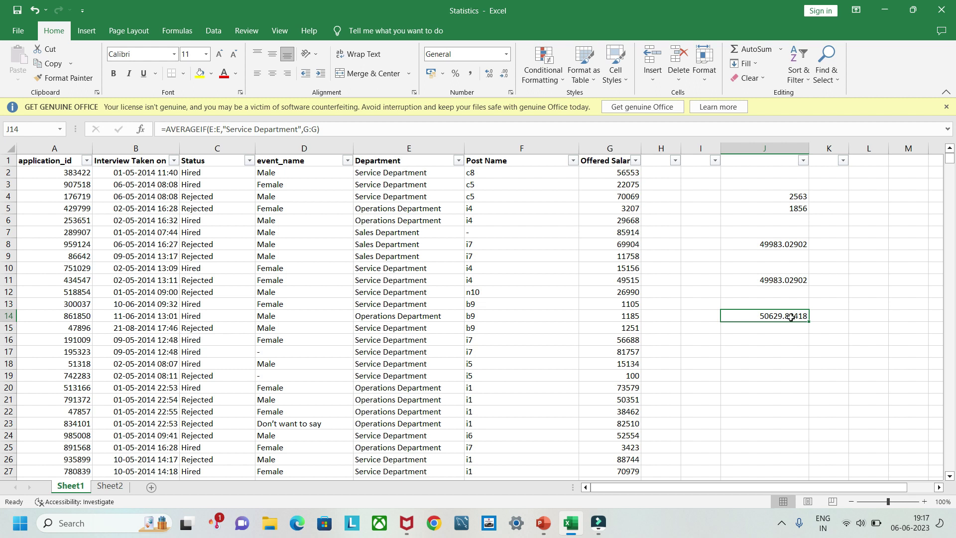
- Label the Service Department average by entering "service depat" in K14
click(833, 314)
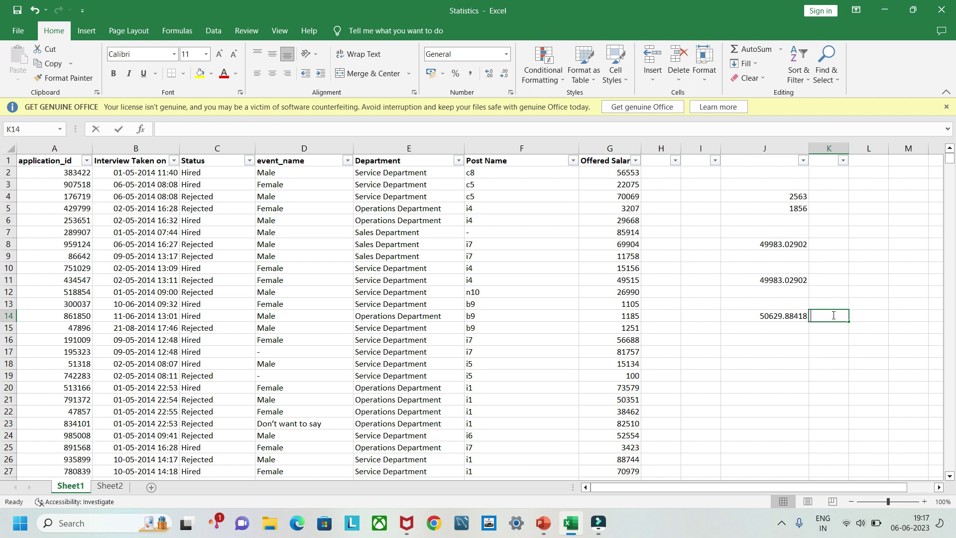
text(servic)
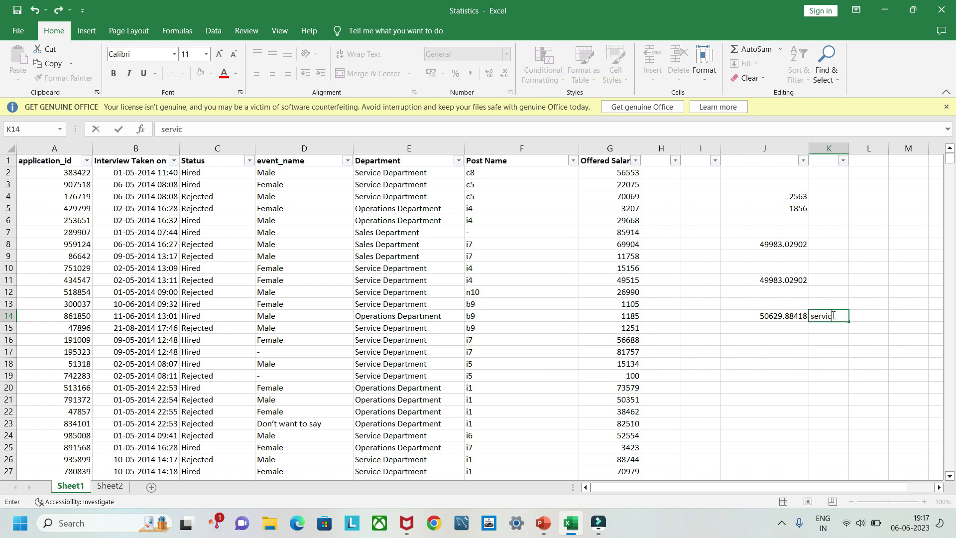
text(e depat)
click(773, 330)
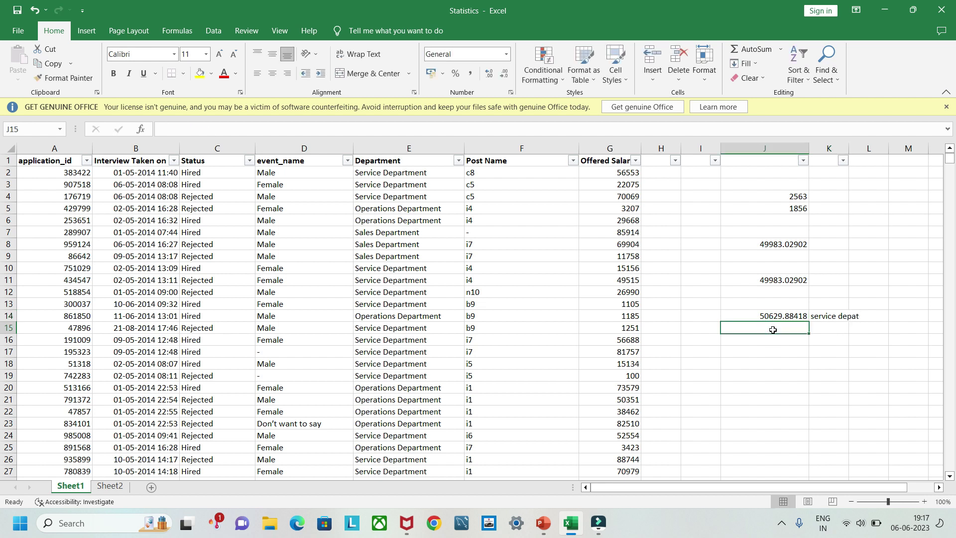
- Copy the AVERAGEIF formula text from J14 without its equals sign, leaving the cell's formula intact
click(753, 315)
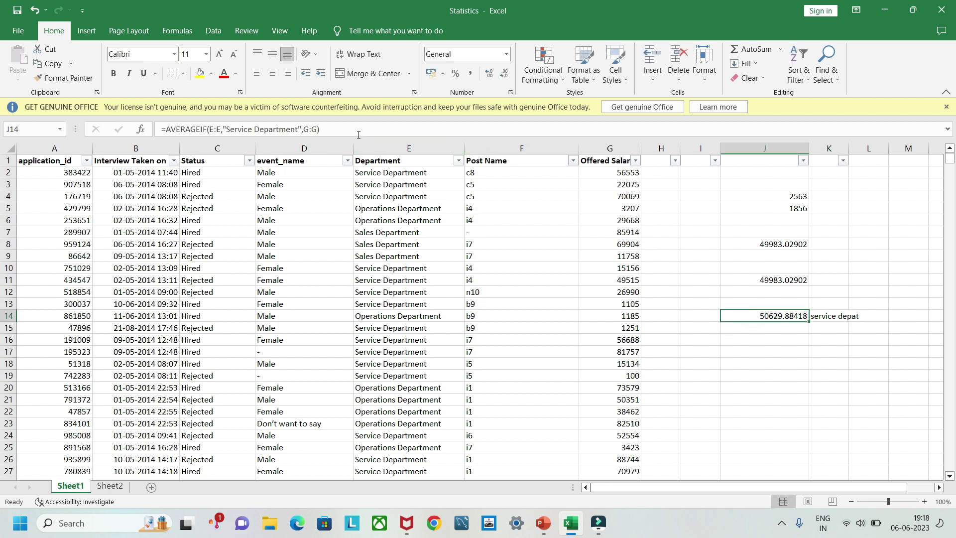
click(359, 132)
drag(342, 129, 168, 128)
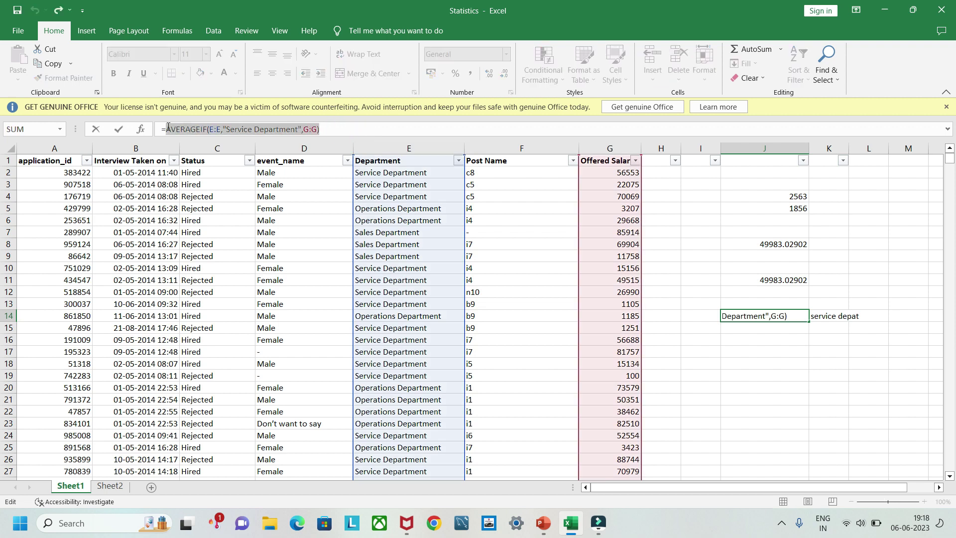
key(ctrl+c)
click(774, 362)
key(ctrl+z)
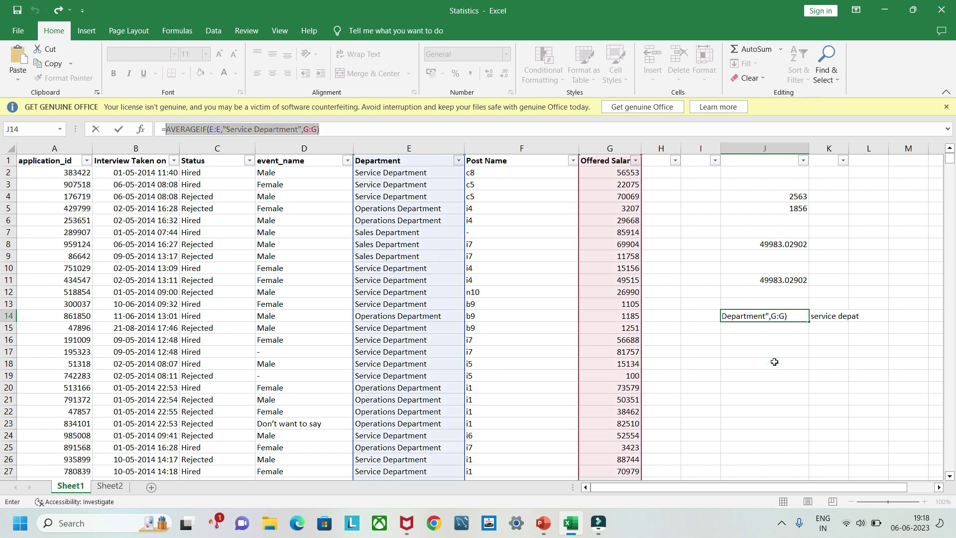
click(793, 316)
key(Return)
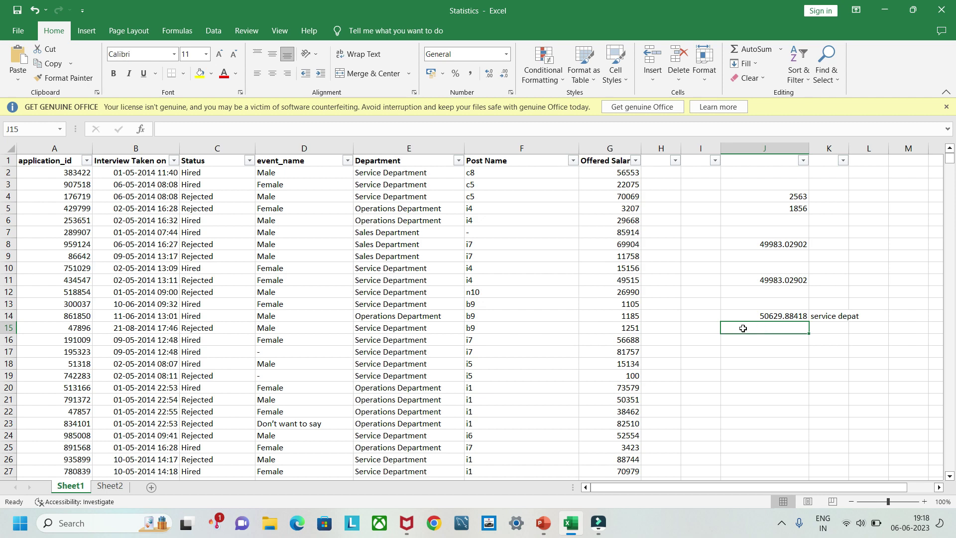
- Enter =AVERAGEIF(E:E,"Operations Department",G:G) in J15, reusing the copied formula text
text(=)
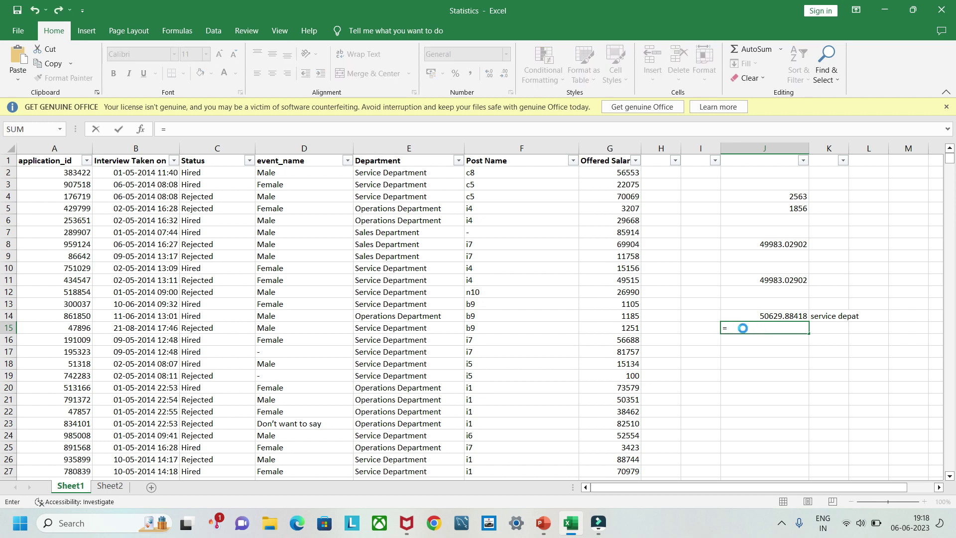
key(ctrl+v)
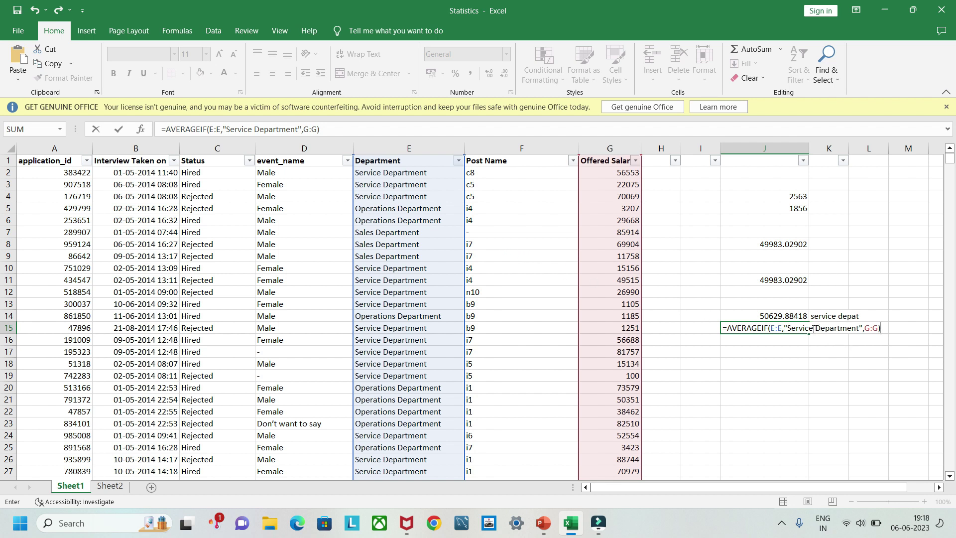
double_click(795, 329)
text(Operations)
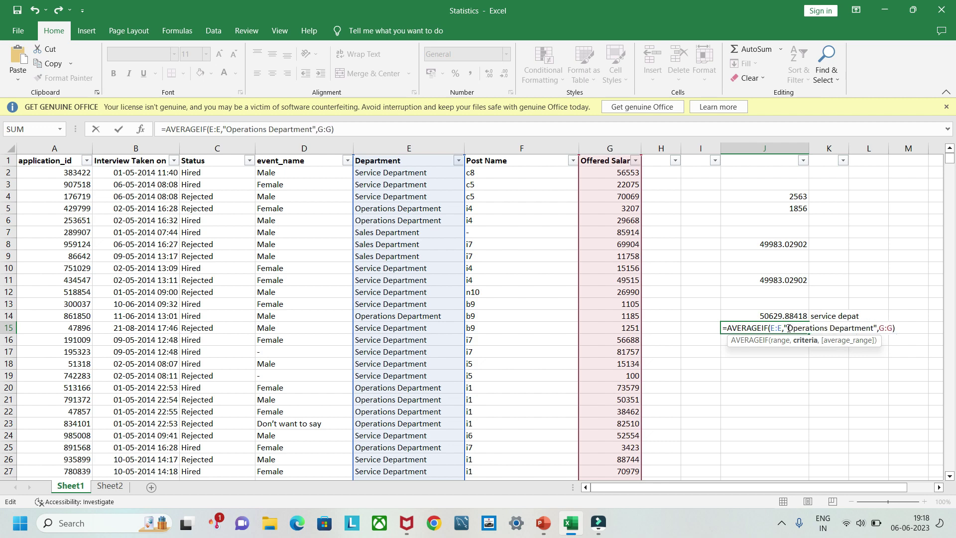
key(Return)
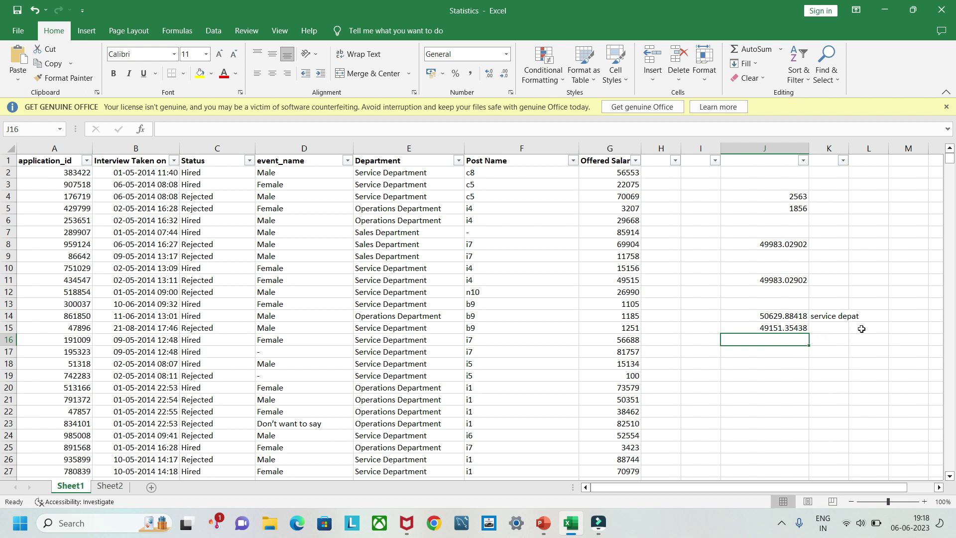
- Widen columns J and K and label the J15 average "Operation depat" in K15
drag(809, 148, 922, 147)
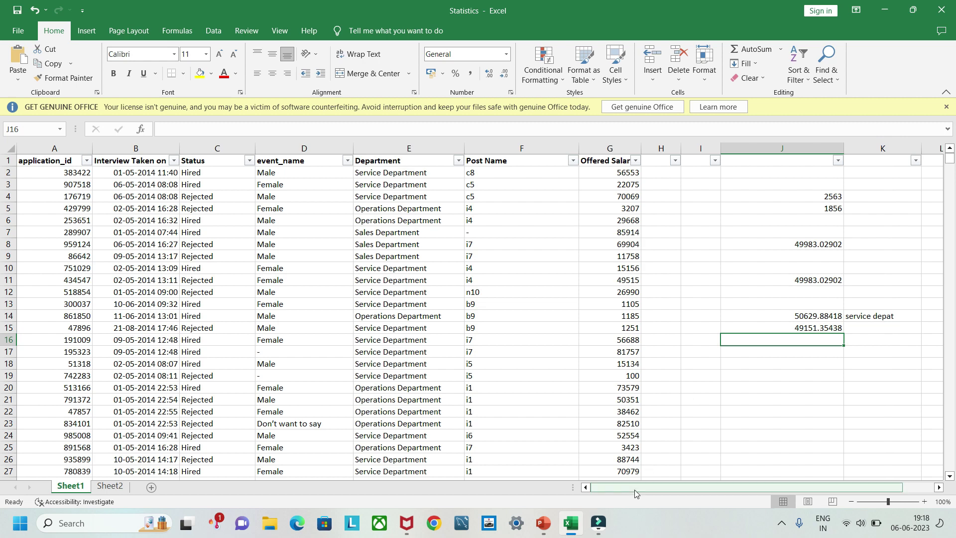
drag(635, 486, 662, 484)
click(784, 332)
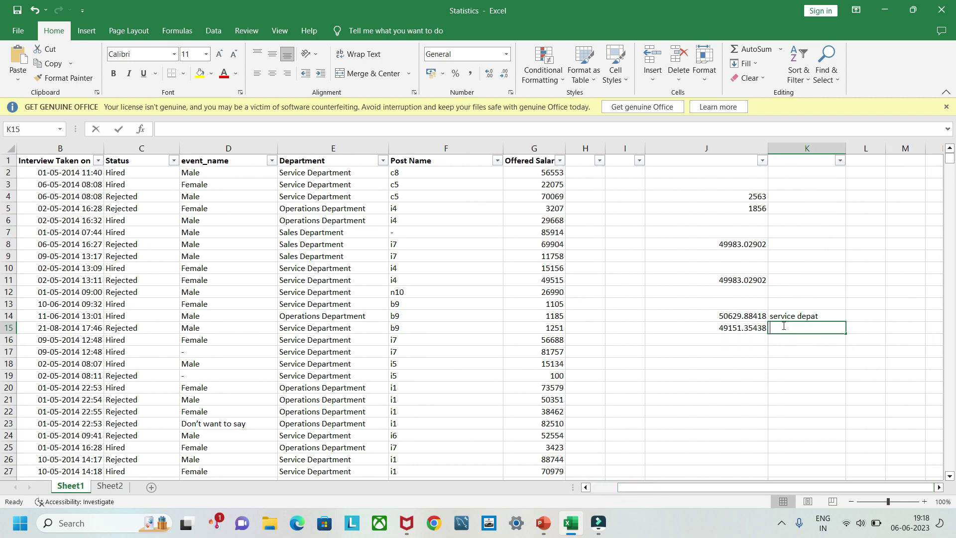
text(Operation depat)
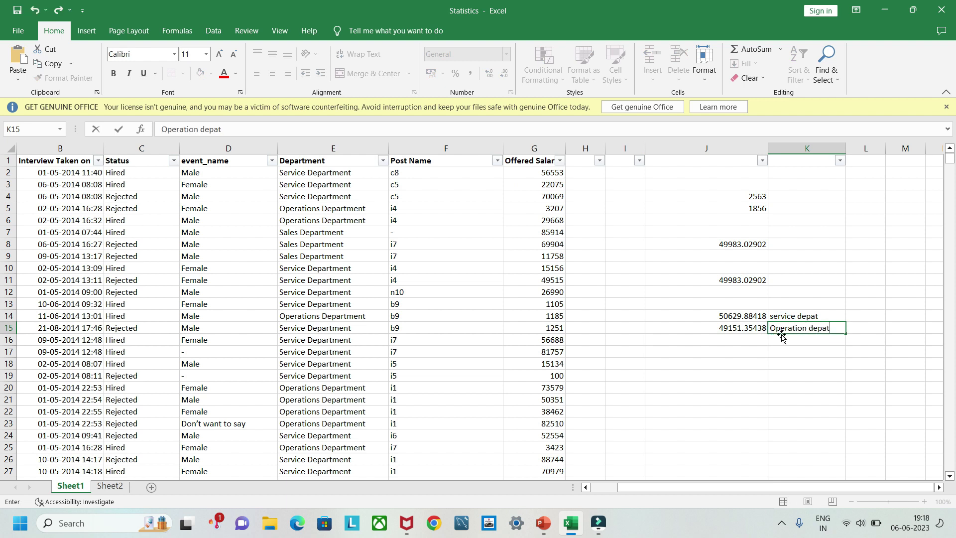
- Paste the copied AVERAGEIF text into J16 and check the department names available in the Department column's filter
click(712, 340)
double_click(713, 340)
key(ctrl+v)
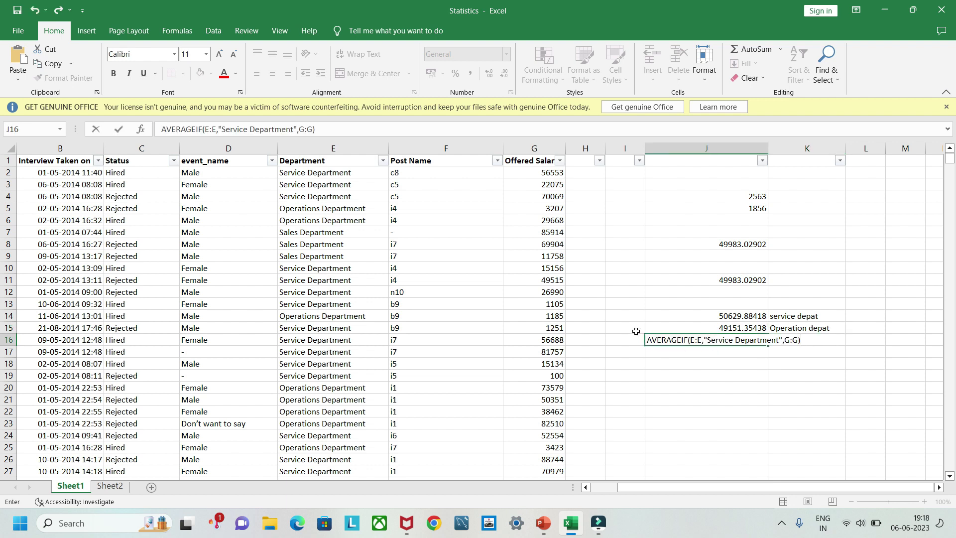
click(383, 161)
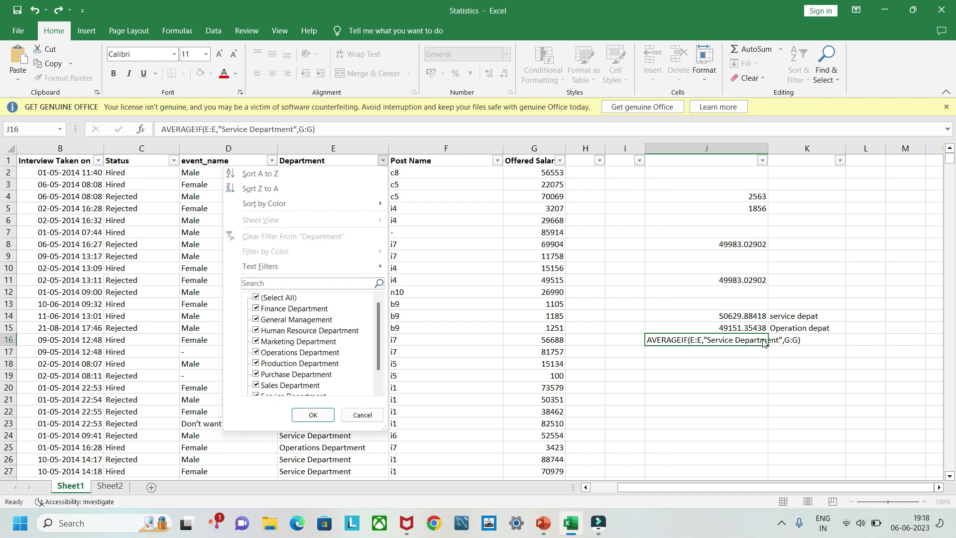
click(732, 339)
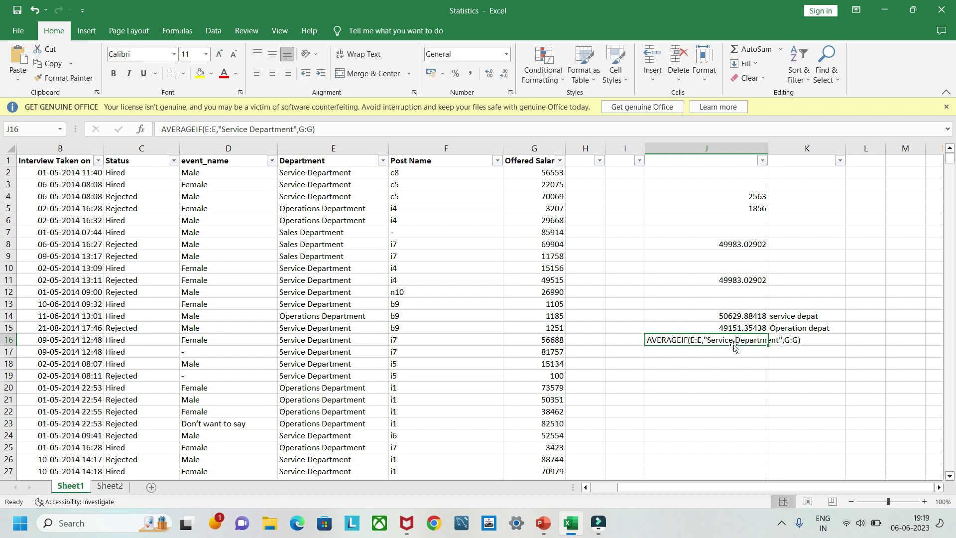
- Change the criterion in J16's AVERAGEIF text to "Marketing Department"
double_click(732, 339)
drag(733, 339, 709, 340)
text(marketing)
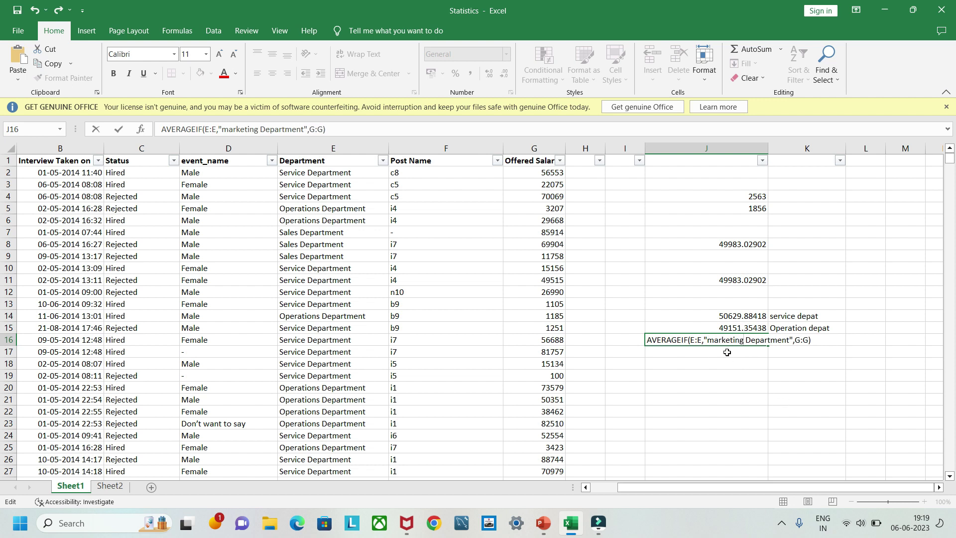
key(BackSpace)
text(M)
key(Return)
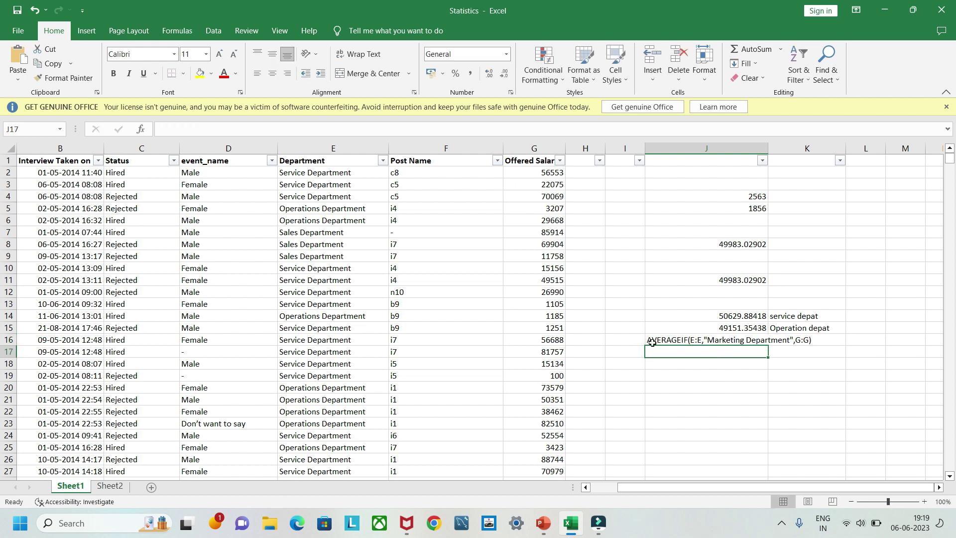
- Add the leading equals sign in J16, making the formula =AVERAGEIF(E:E,"Marketing Department",G:G)
click(702, 338)
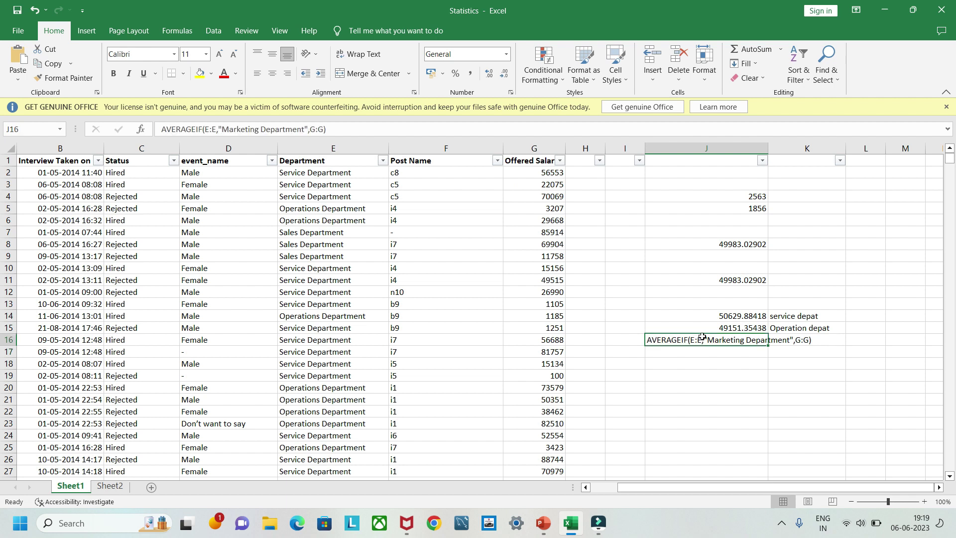
double_click(702, 338)
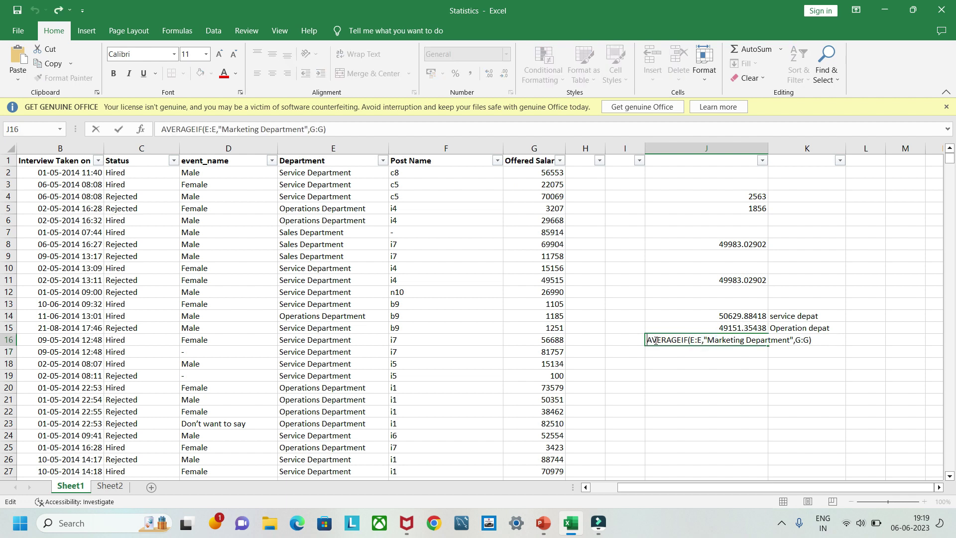
text(=)
key(Return)
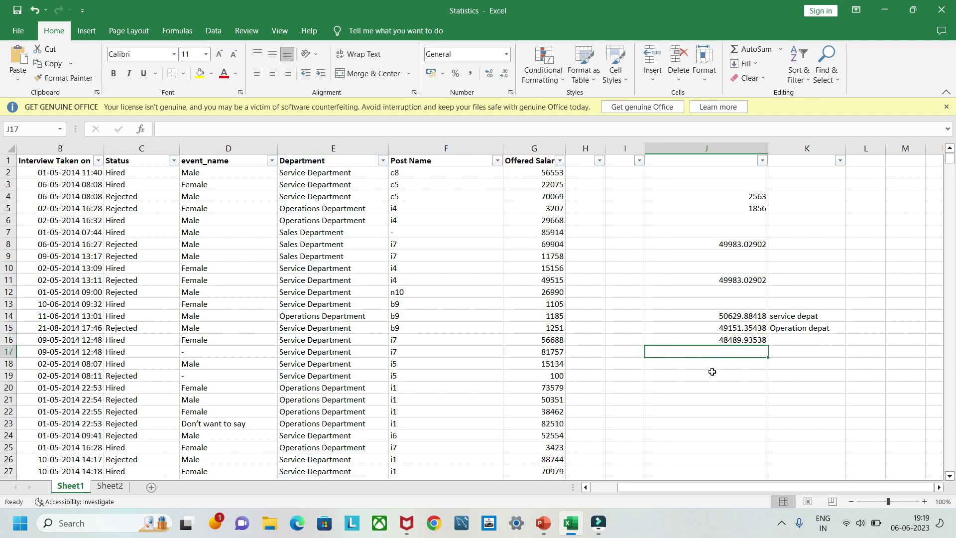
- Label the J16 average by entering "Marketing dept" in K16
click(782, 339)
key(Up)
key(Up)
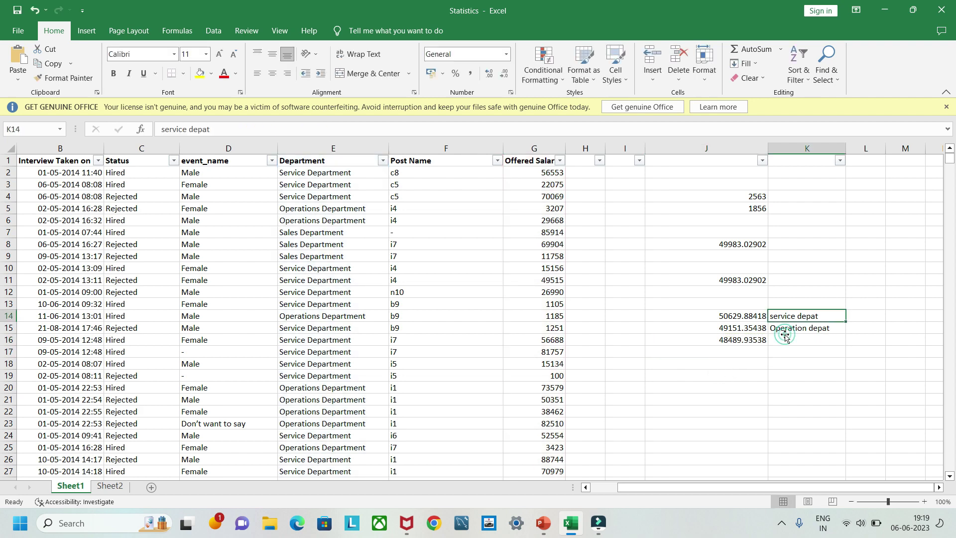
click(782, 338)
double_click(781, 338)
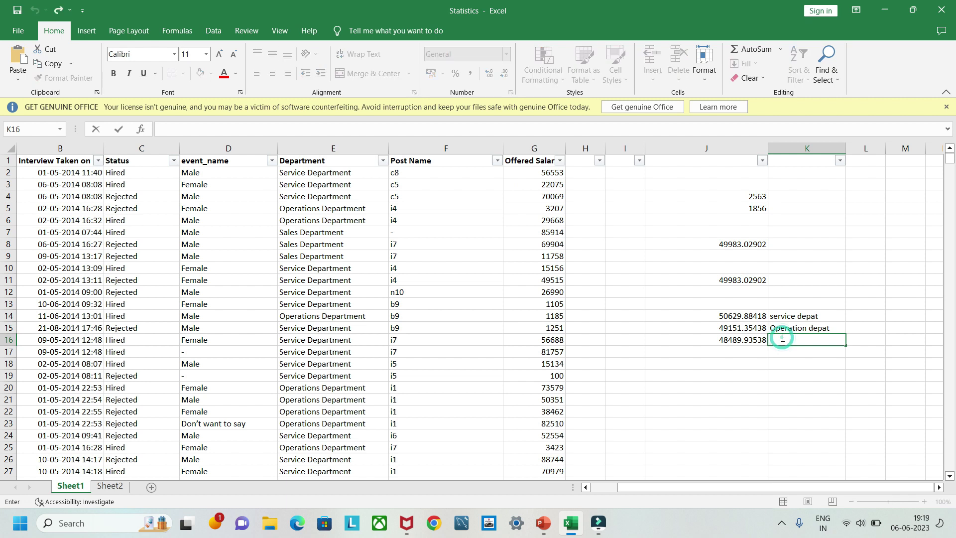
text(Marketing dept)
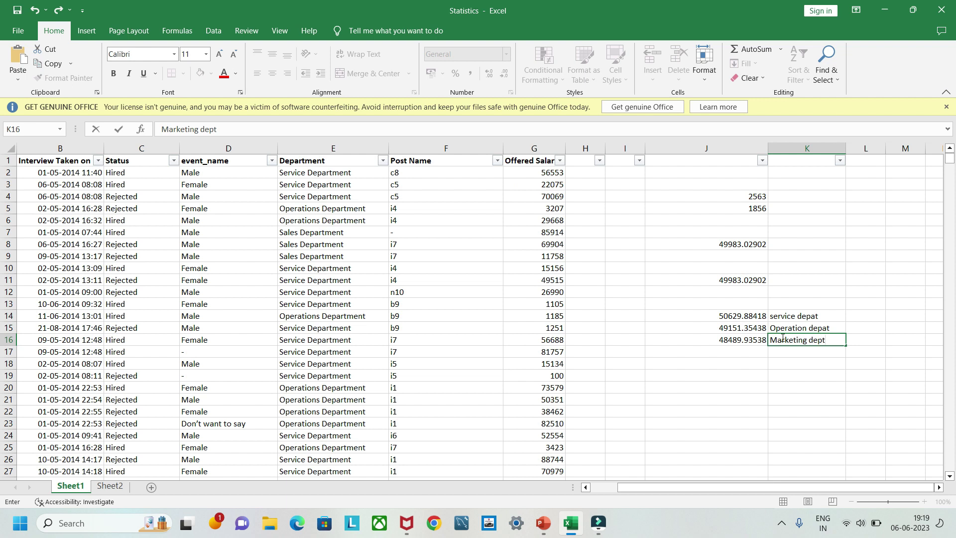
- Enter =AVERAGEIF(E:E,"Service Department",G:G) in J17 and check the Department column's filter for another department name
click(711, 352)
click(712, 352)
text(=AVERAGEIF(E:E,"Service Department",G:G))
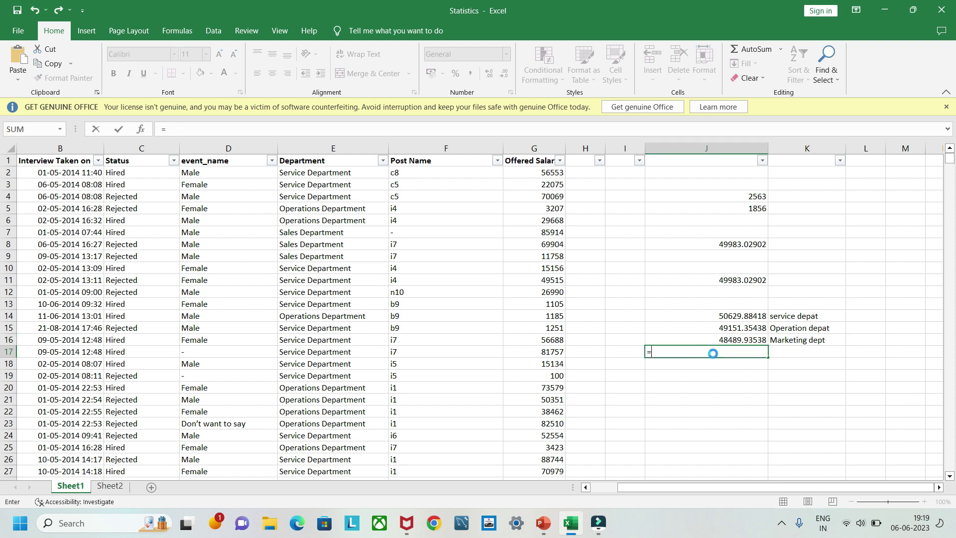
click(385, 162)
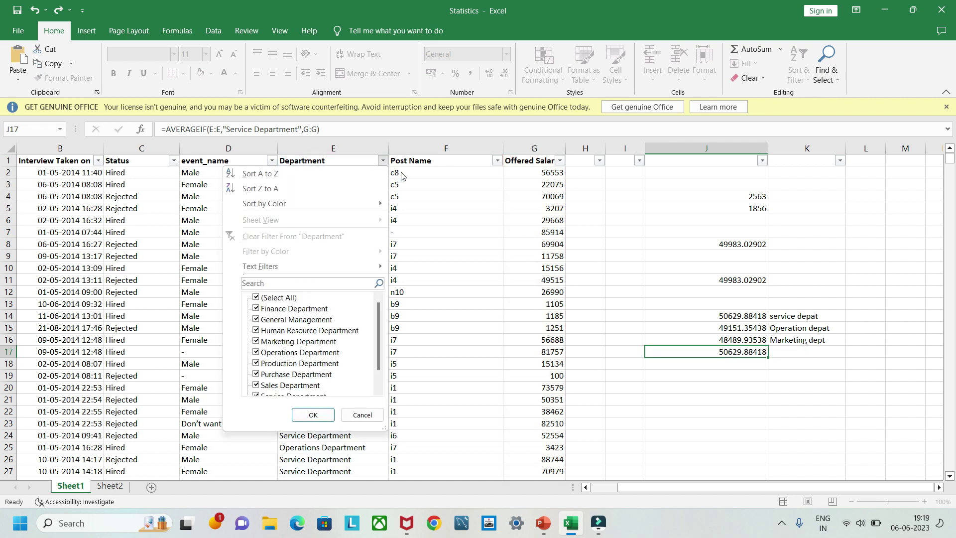
click(791, 353)
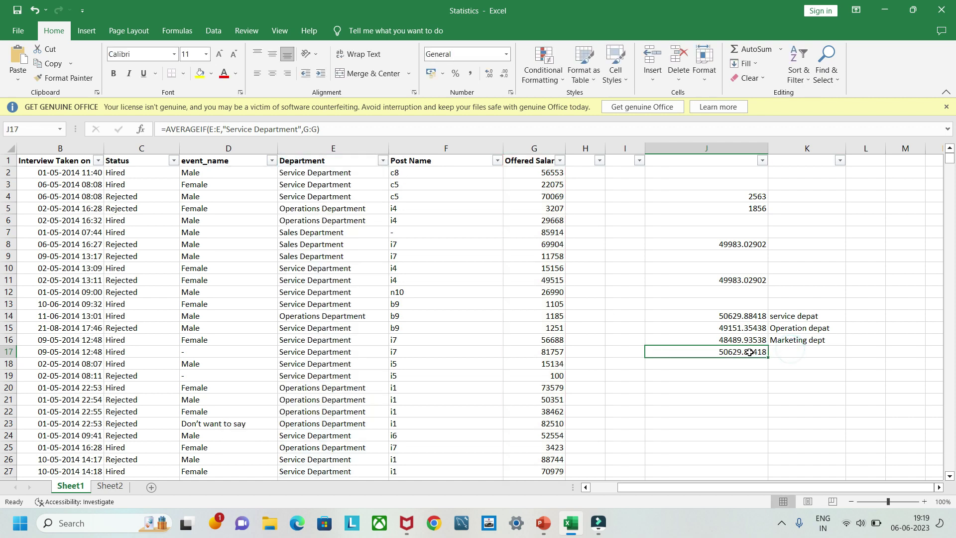
- Change the criterion in J17's AVERAGEIF formula to "Production Department"
double_click(749, 353)
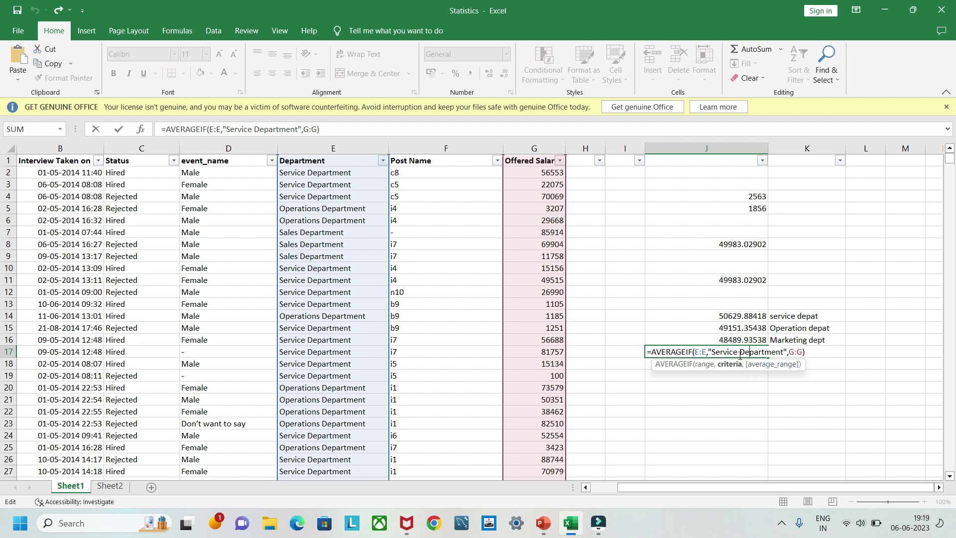
drag(737, 354, 714, 355)
text(Producti)
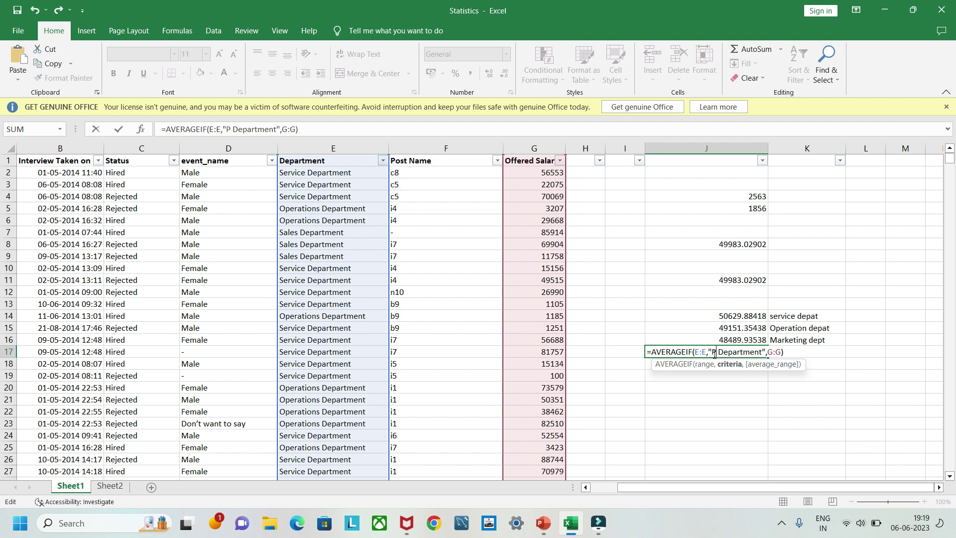
text(on)
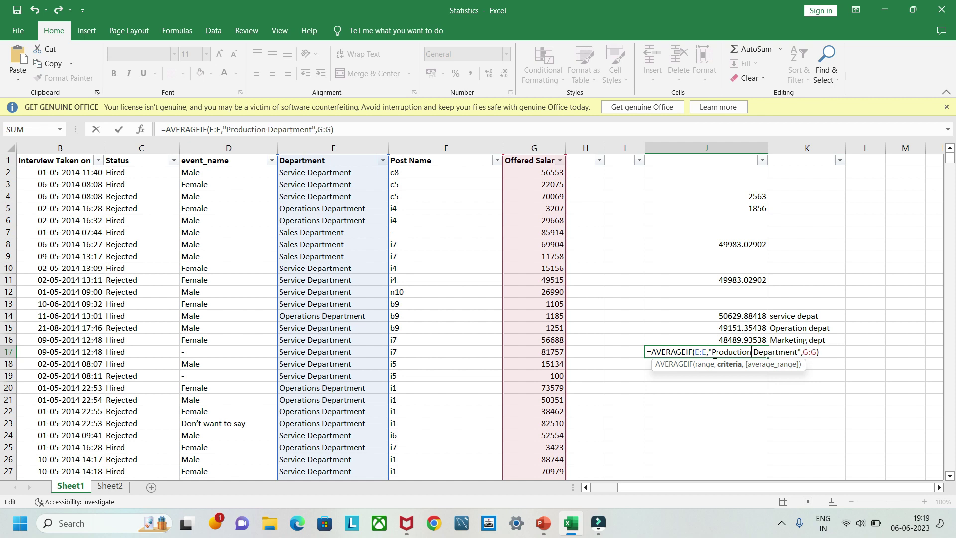
key(Return)
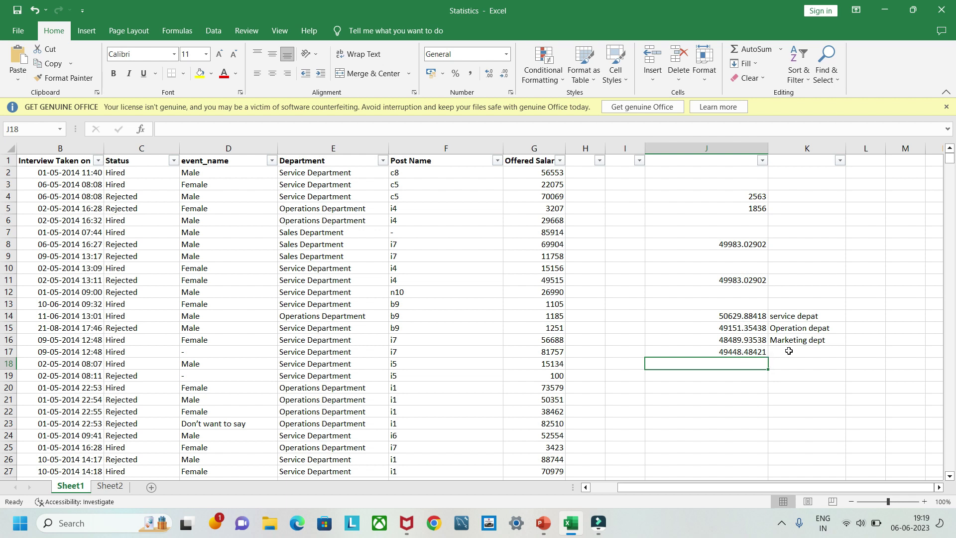
- Label the J17 average "Production dept" in K17 and select the department averages with their labels in J14:K17
click(682, 351)
click(794, 354)
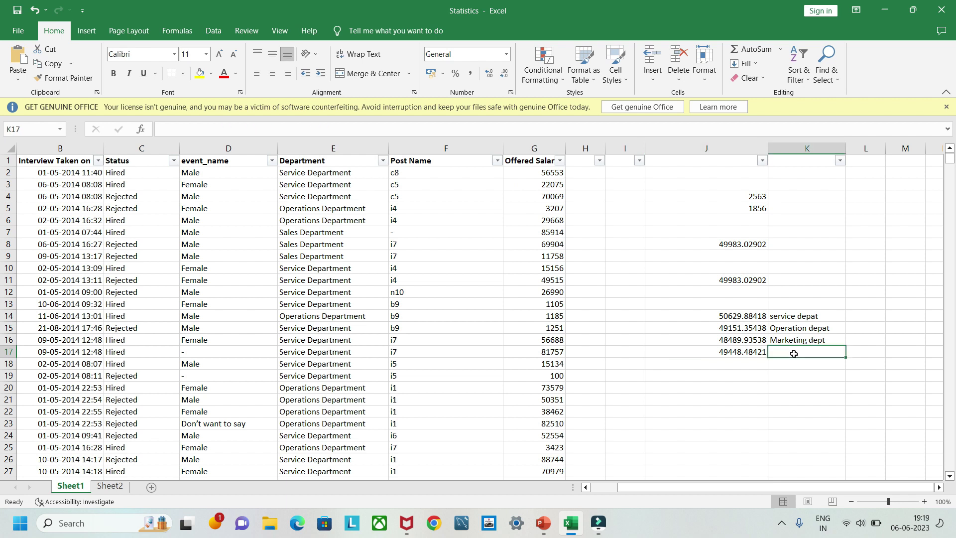
text(Production dept)
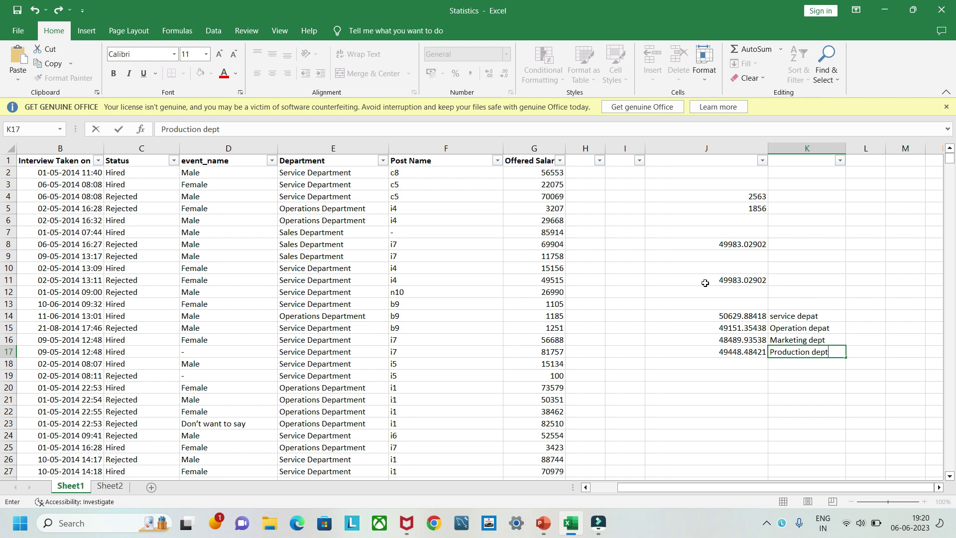
drag(629, 292, 712, 329)
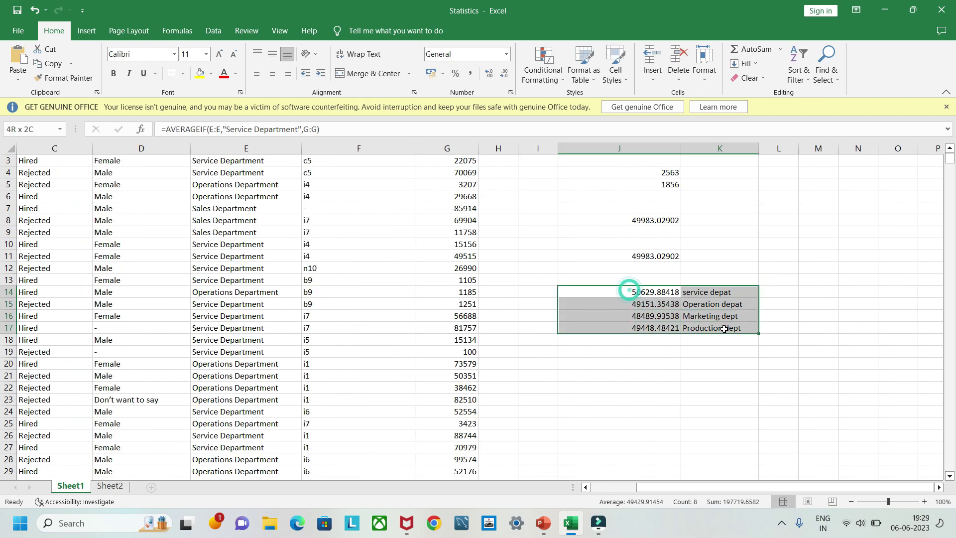
- Check Sheet2 for the next question, on the number of people working department wise, and return to Sheet1
click(618, 422)
drag(625, 290, 709, 304)
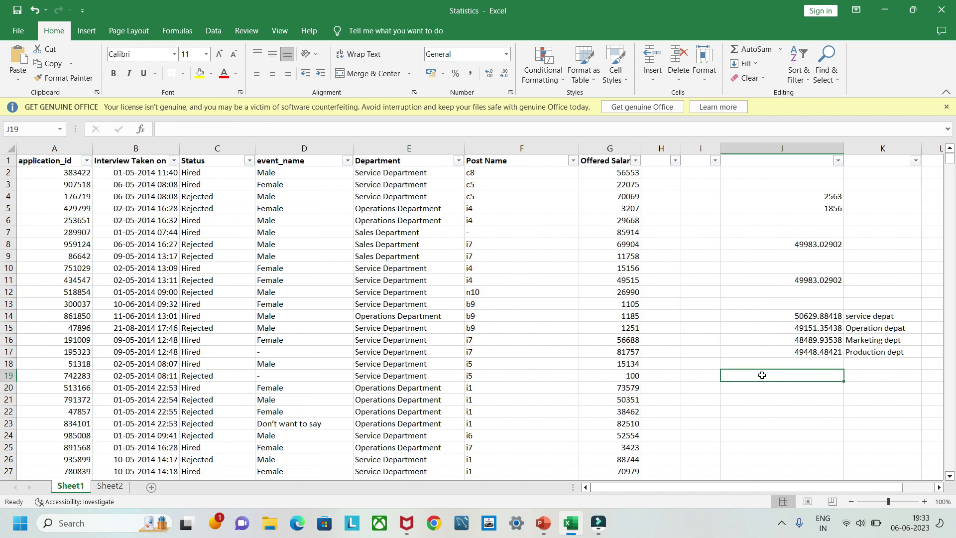
click(110, 486)
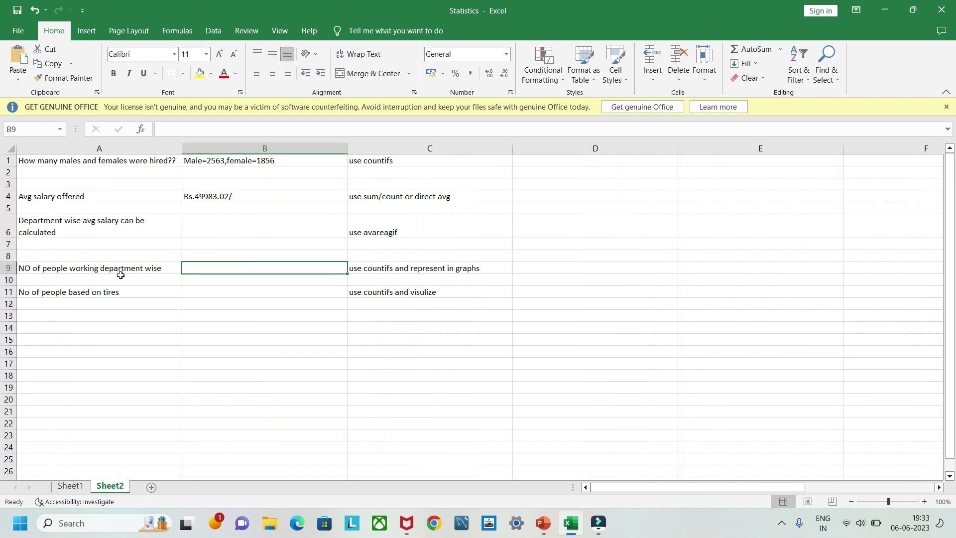
click(70, 486)
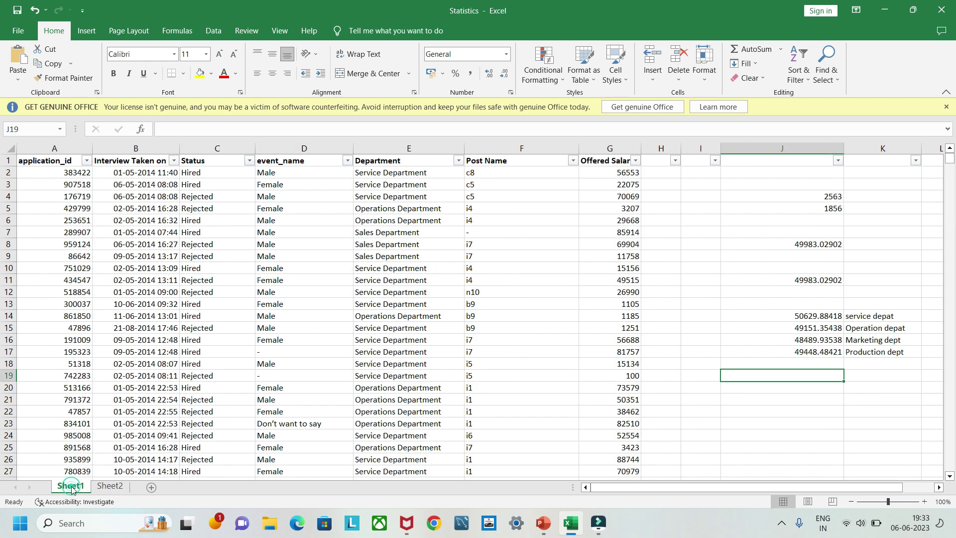
- Try to enter =COUNTIFS(E:E,,"Service Department",C:C,"Hired") in J19 to count the people hired in that department
double_click(740, 378)
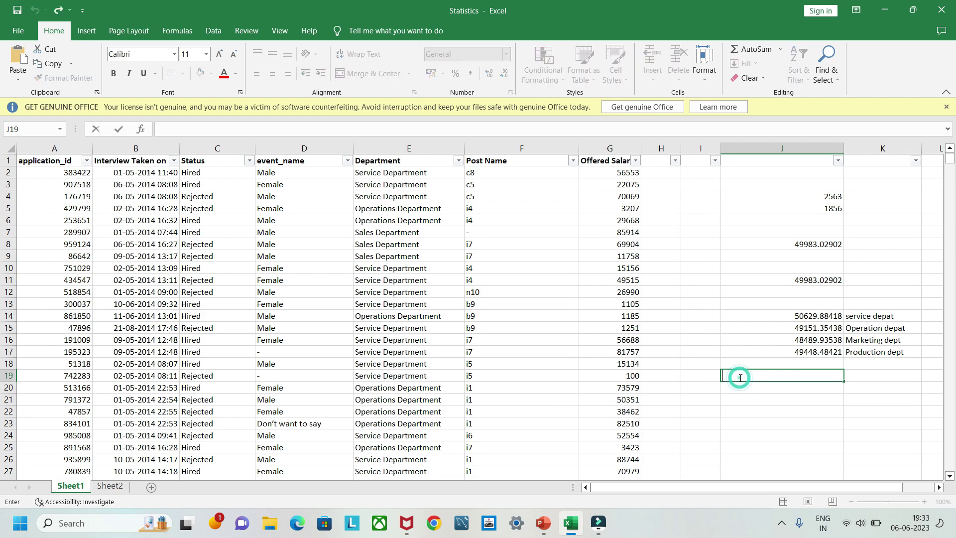
text(=coun)
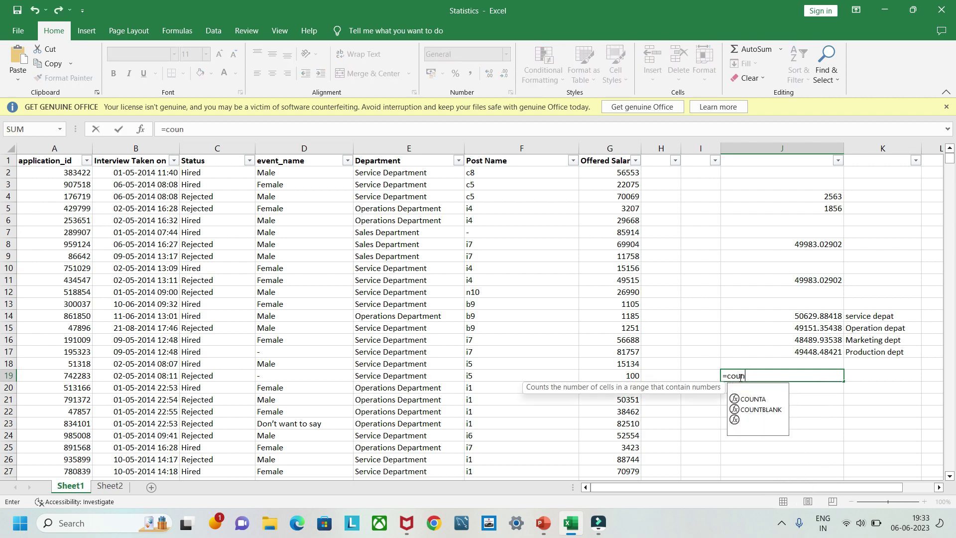
text(tifs)
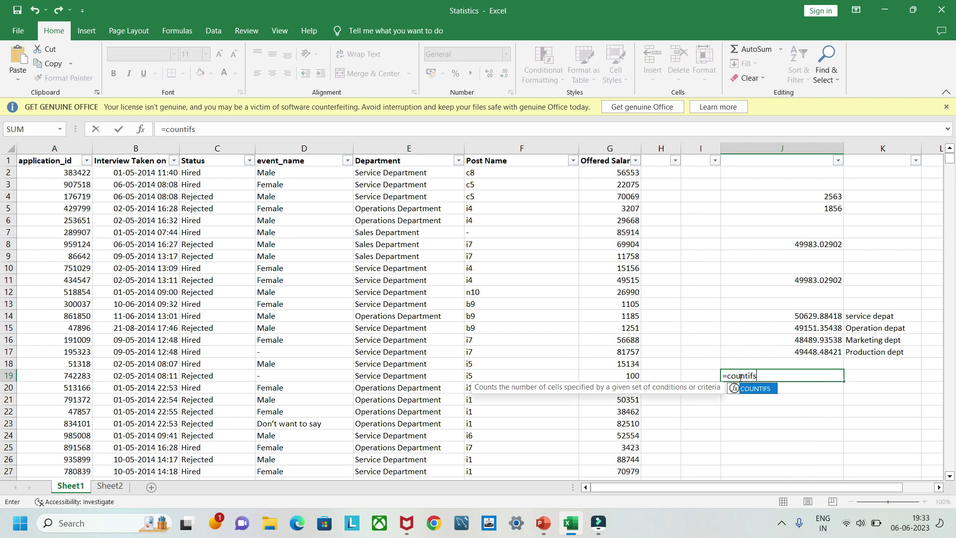
text(()
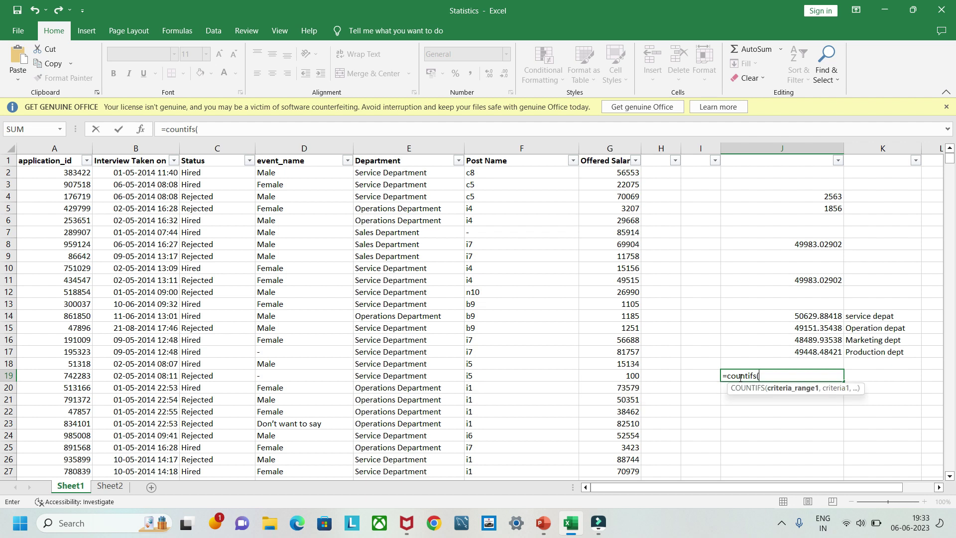
click(402, 148)
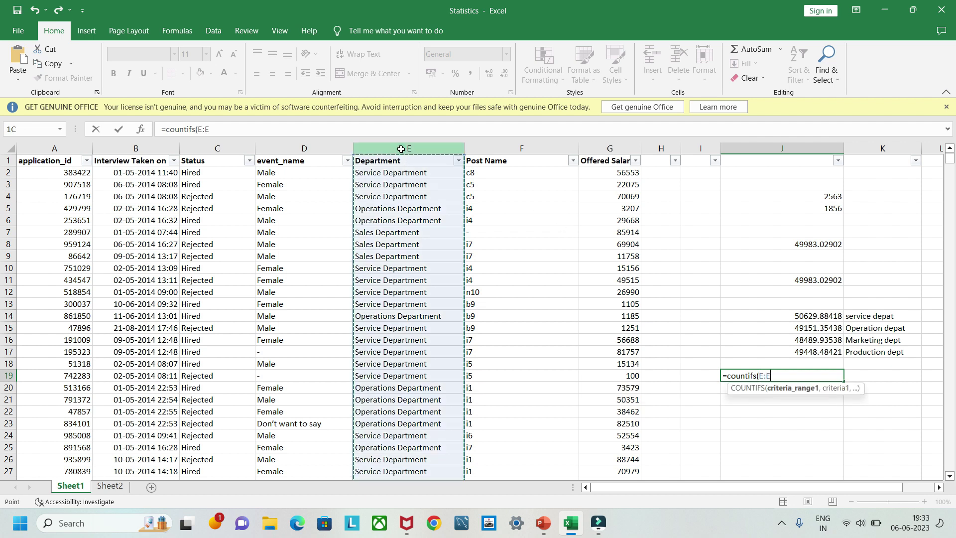
text(,)
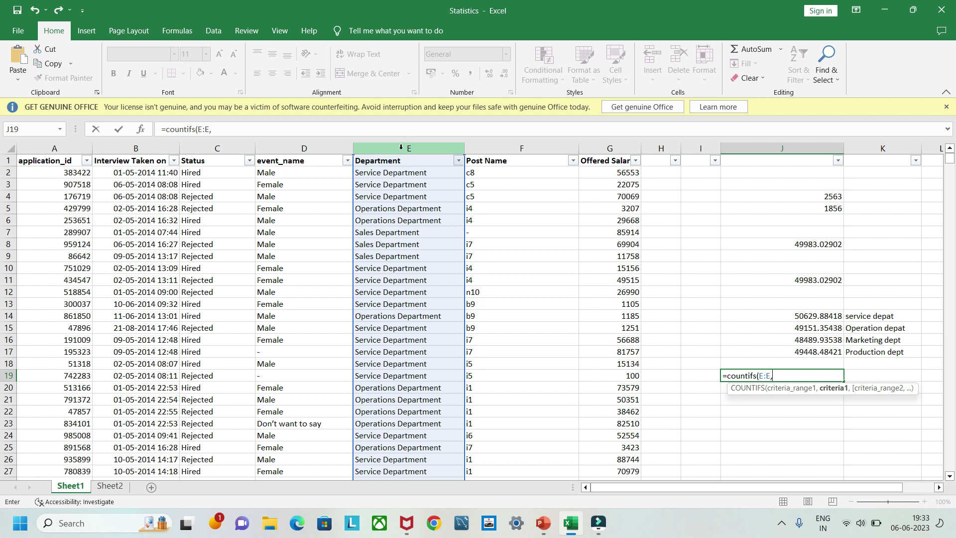
text(,"Service Departmen)
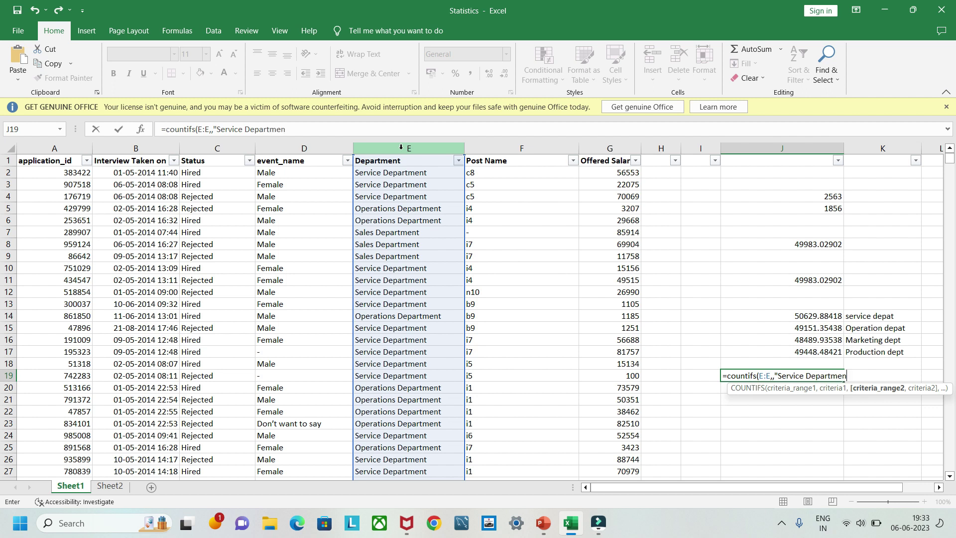
text(t",)
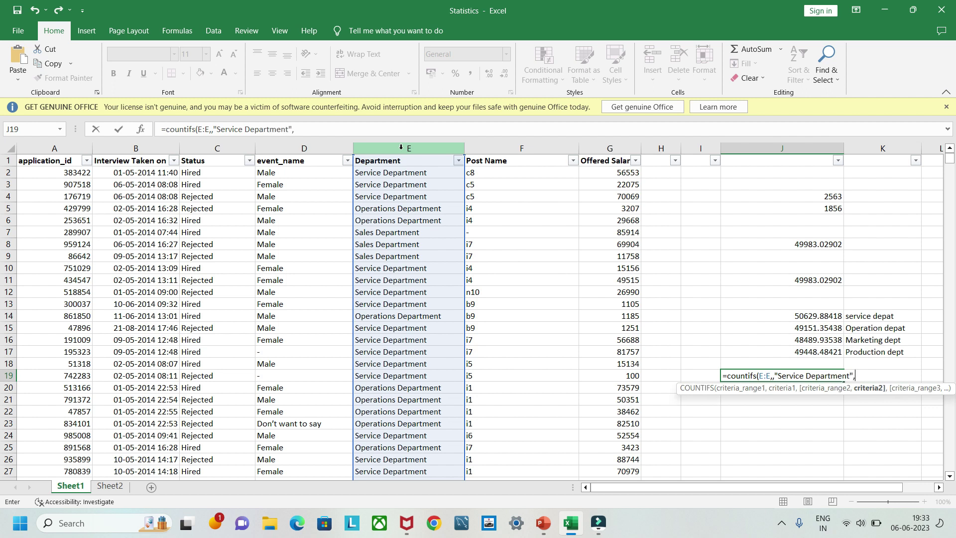
click(189, 149)
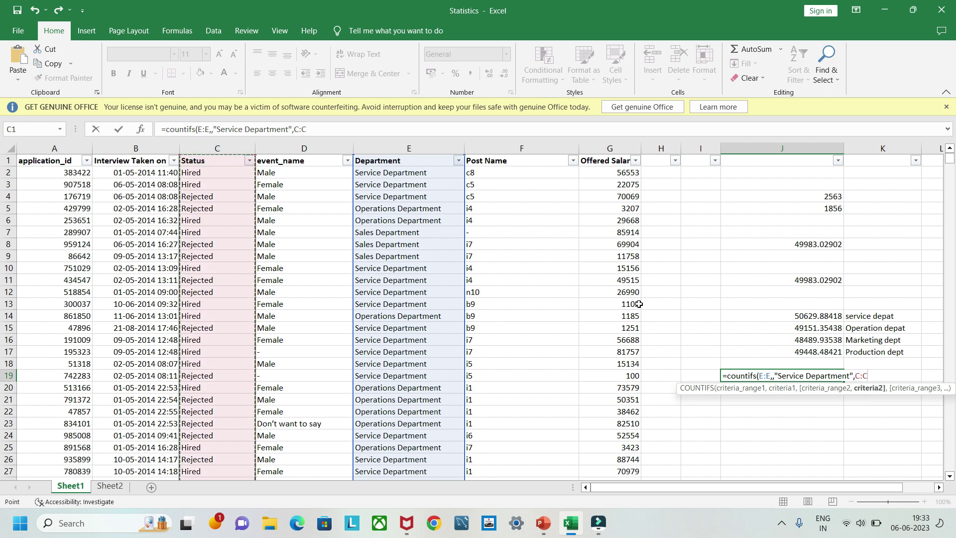
text(,"Hired)
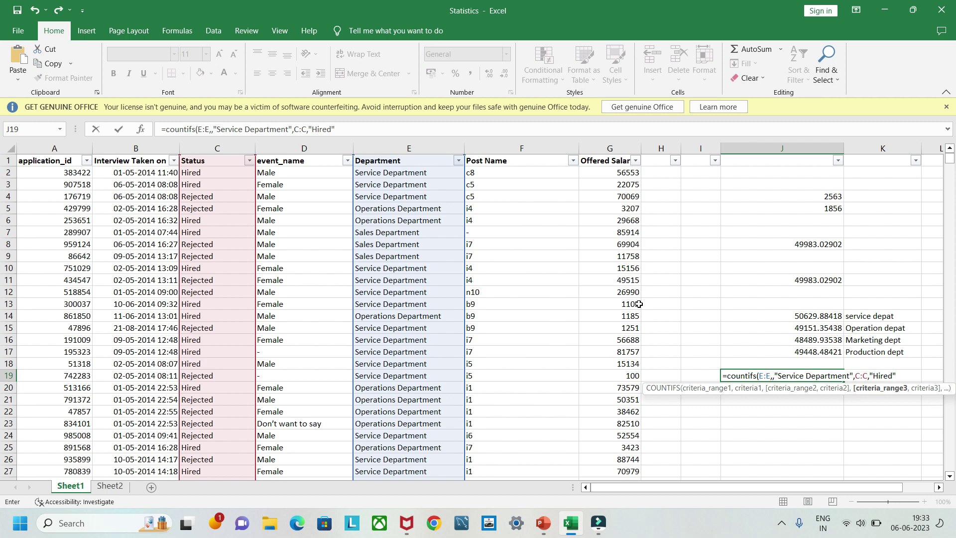
key(Return)
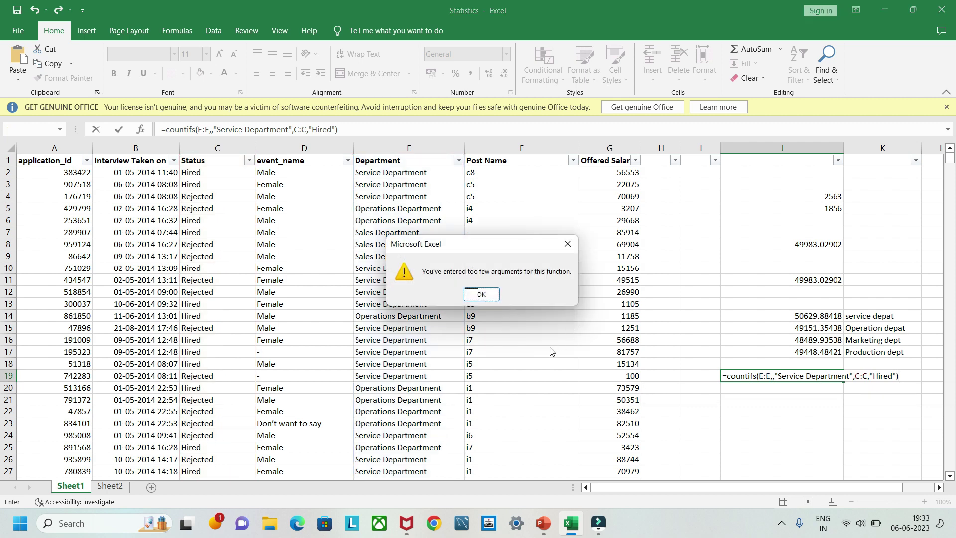
click(485, 295)
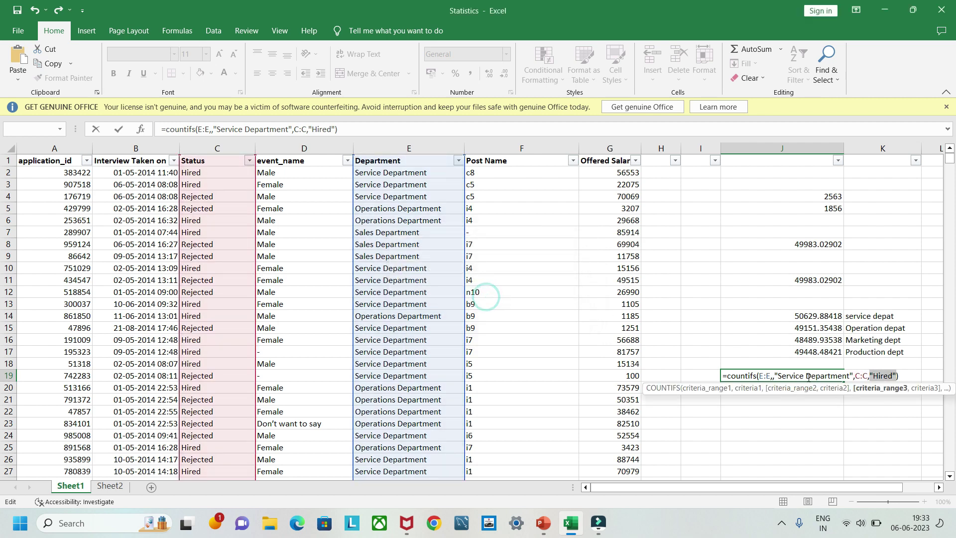
- Remove the extra comma after E:E in J19's COUNTIFS formula and confirm the corrected formula
click(774, 377)
key(BackSpace)
key(Return)
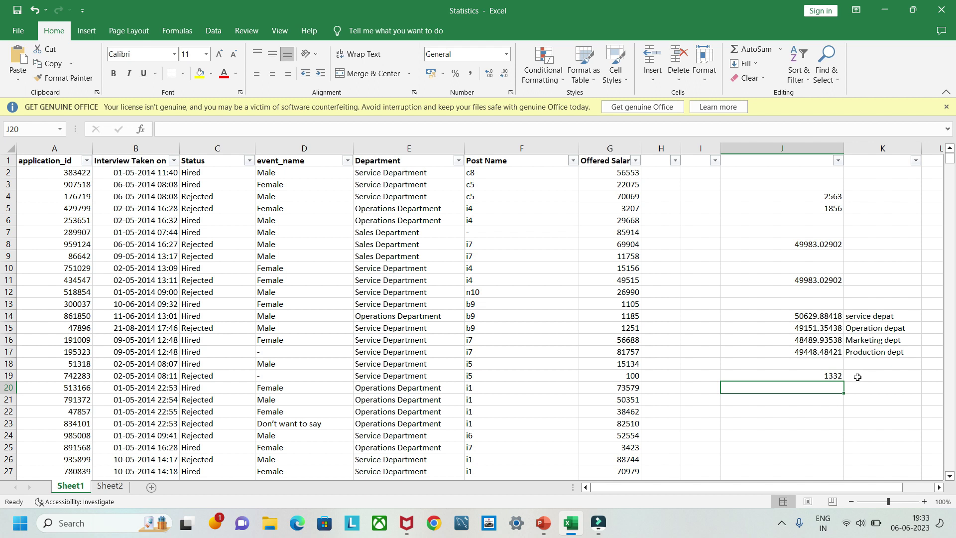
click(802, 375)
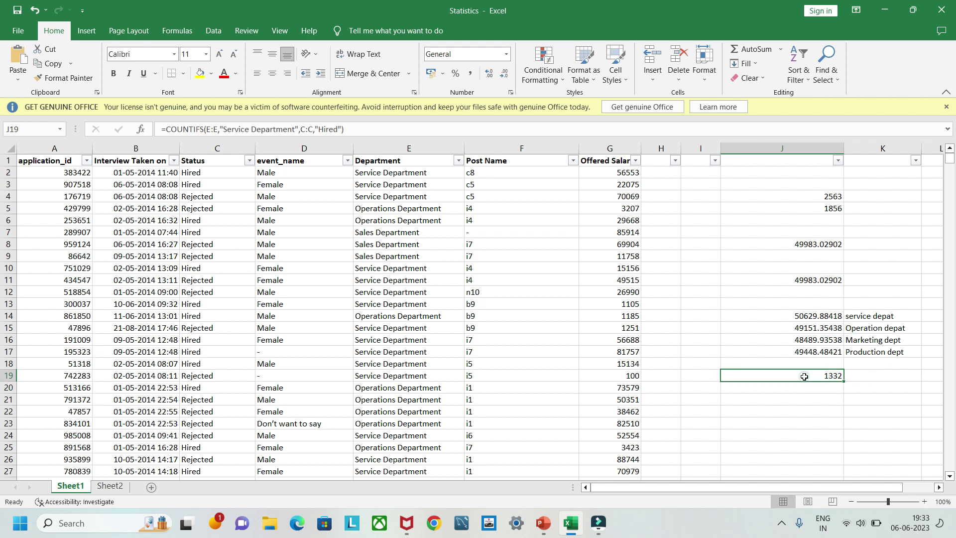
- Label the J19 count by entering "Service dept" in K19
click(867, 381)
text(Service dept)
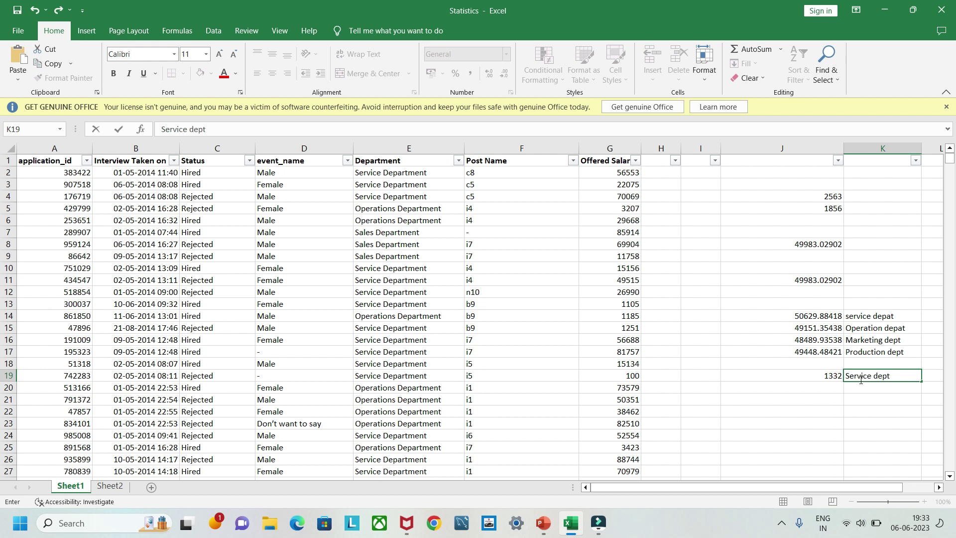
key(Left)
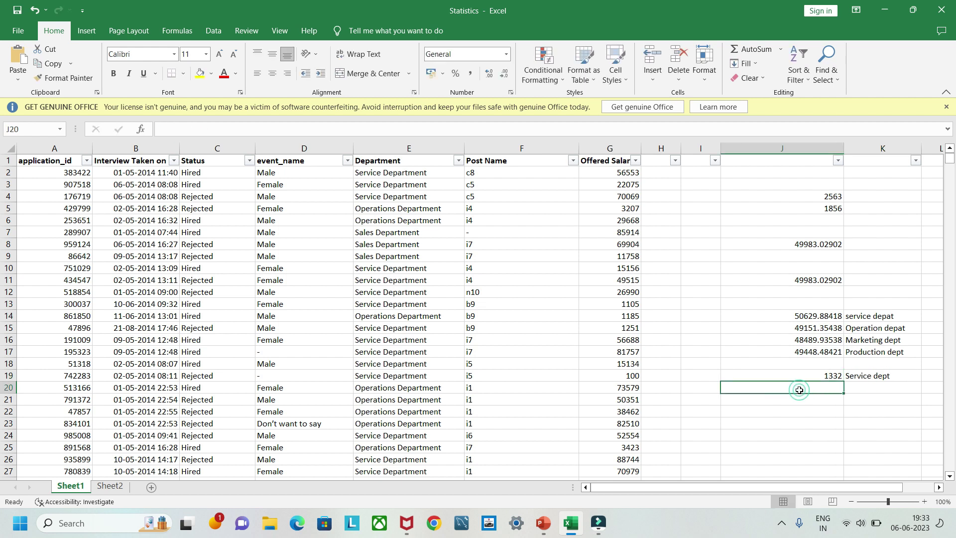
- Copy the text of J19's COUNTIFS formula without its equals sign, leaving the cell's formula as it is
click(757, 378)
drag(354, 130, 168, 126)
key(ctrl+c)
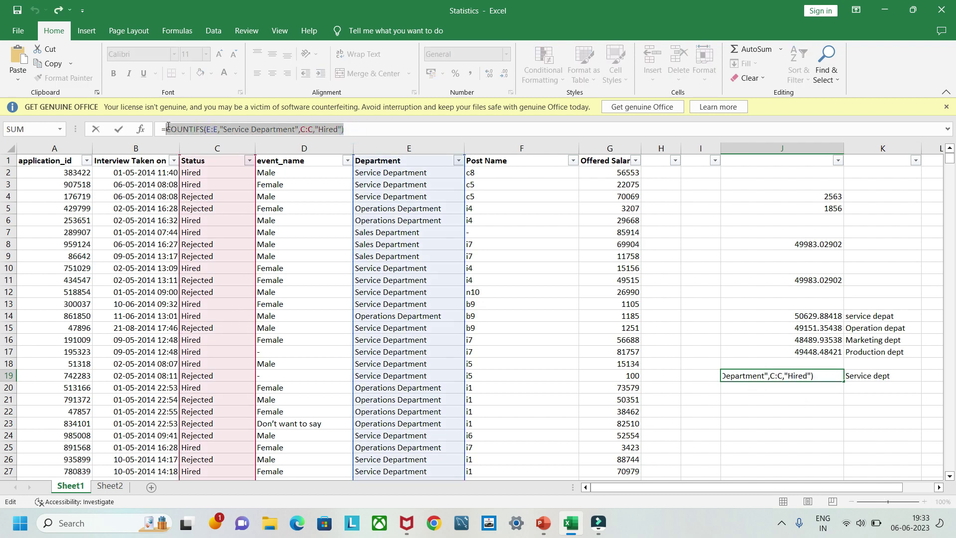
click(761, 375)
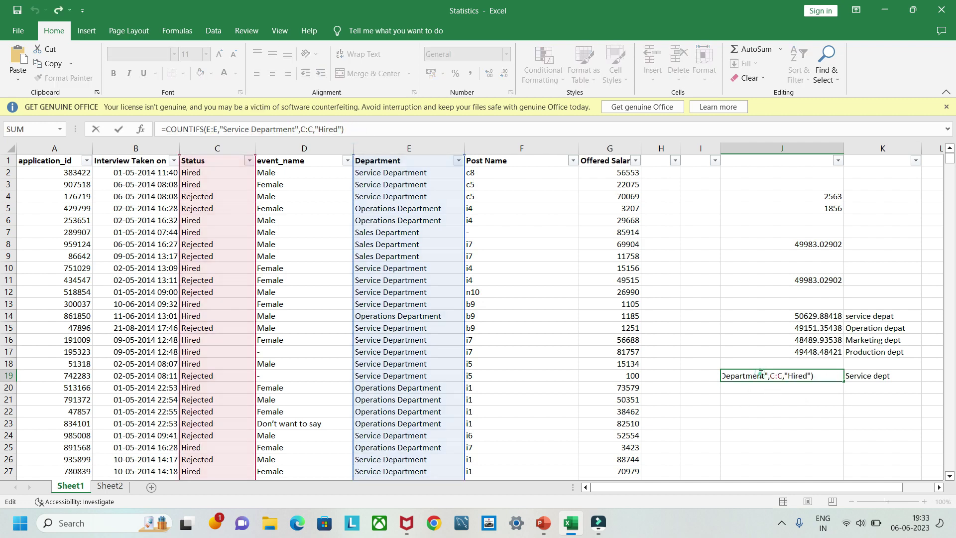
key(Return)
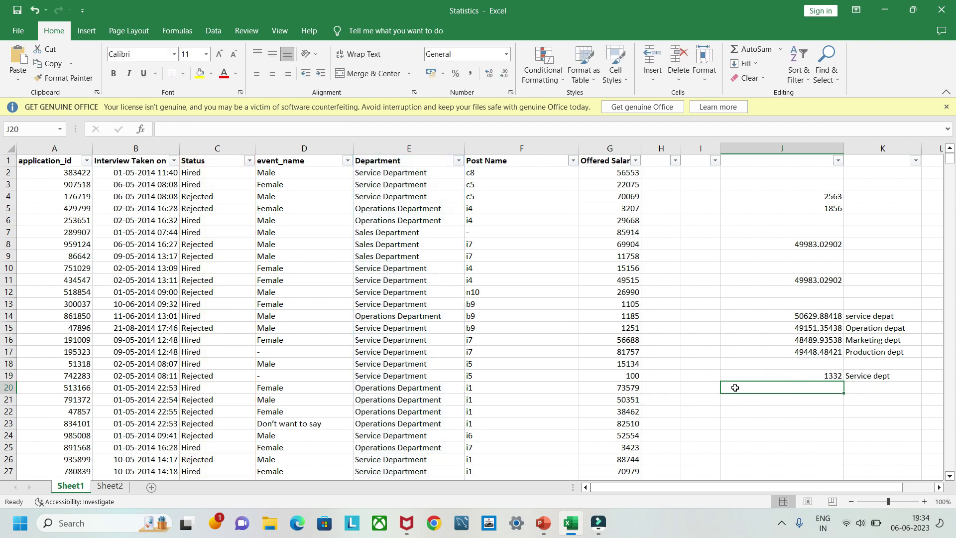
- Enter the copied COUNTIFS formula in J20 with its department criterion changed to "Operations Department"
text(=)
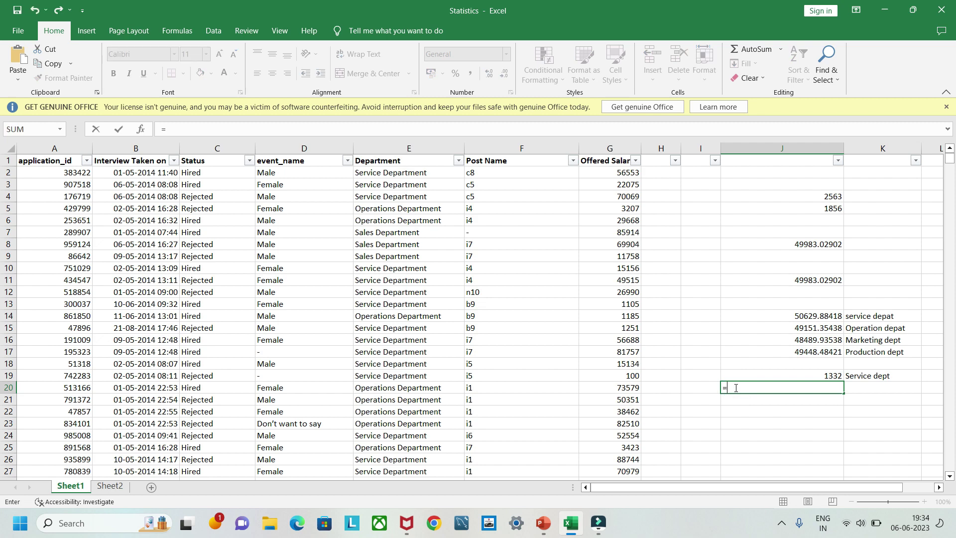
key(ctrl+v)
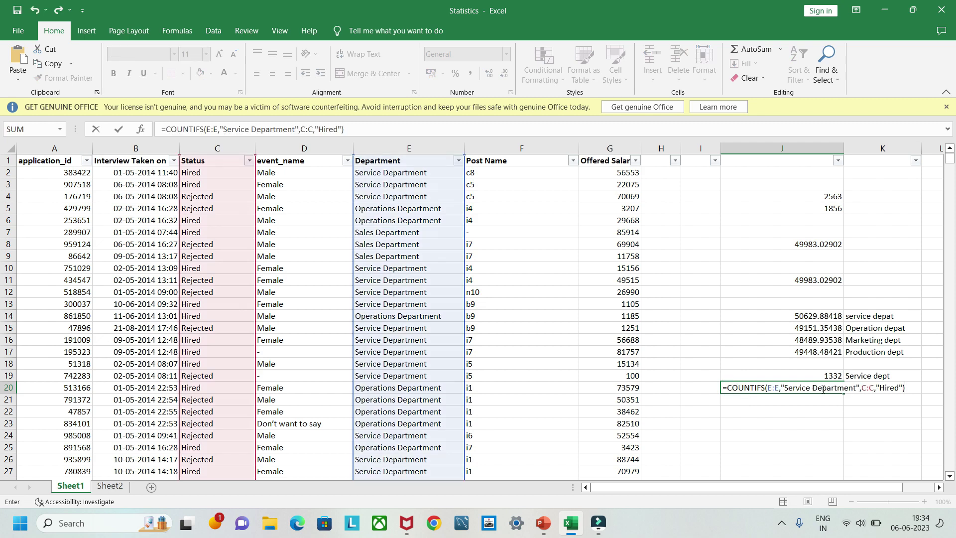
drag(810, 388, 784, 387)
text(Operations)
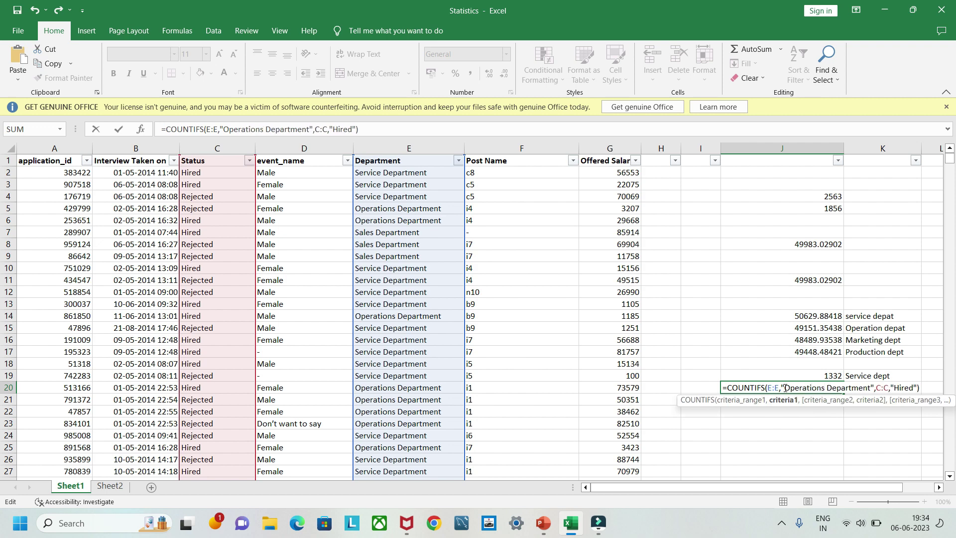
key(Return)
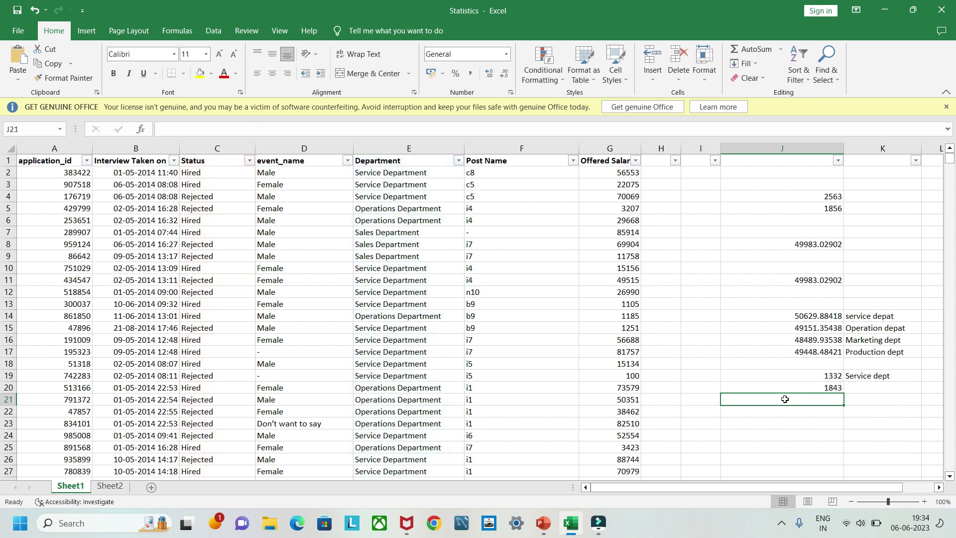
- Enter =COUNTIFS(E:E,"Service Department",C:C,"Hired") in J21 and check the Department column's filter for another department name
double_click(737, 400)
text(=COUNTIFS(E:E,"Service Department",C:C,"Hired"))
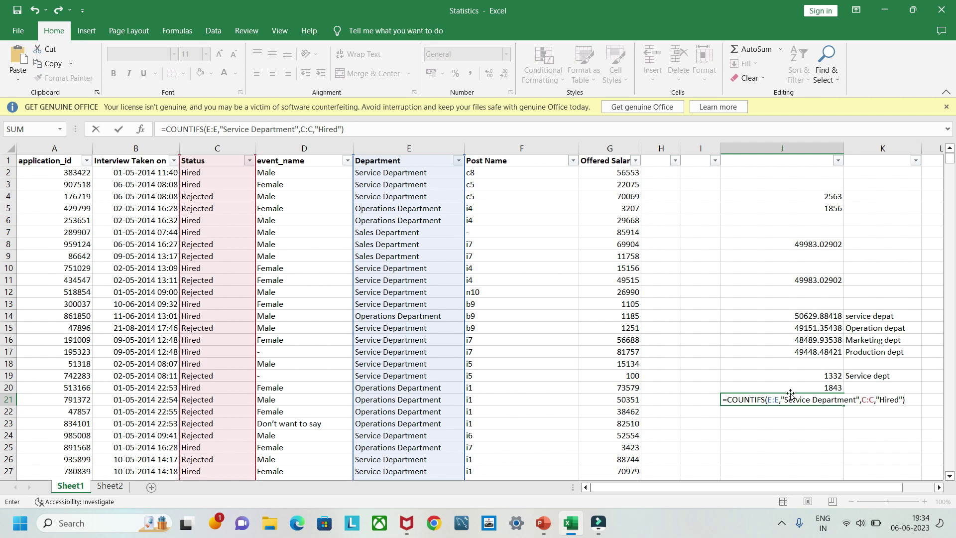
click(458, 160)
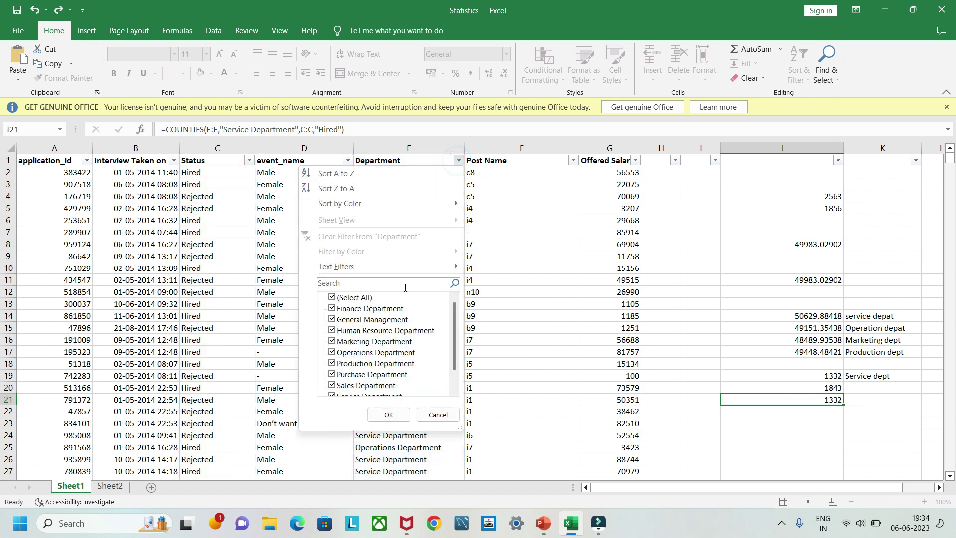
scroll(395, 371, down, 1)
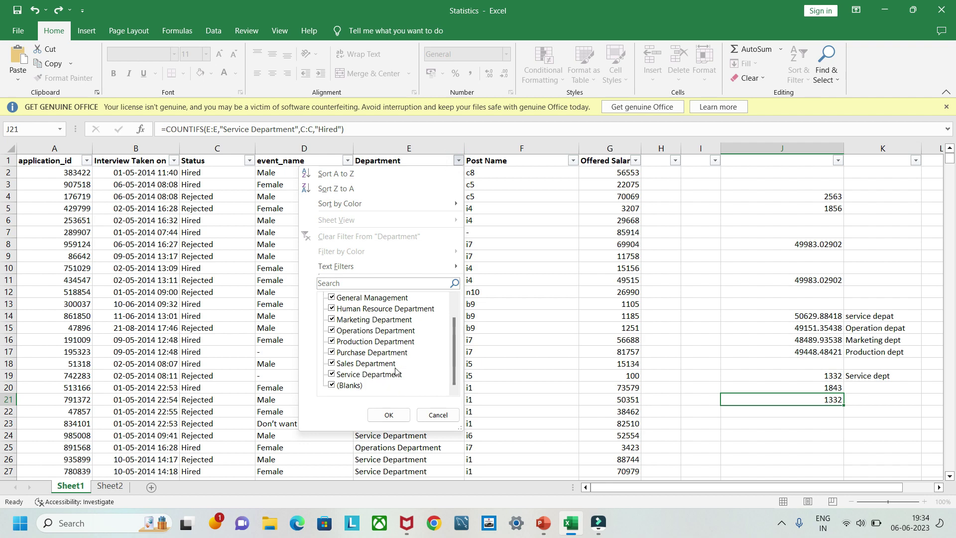
click(810, 398)
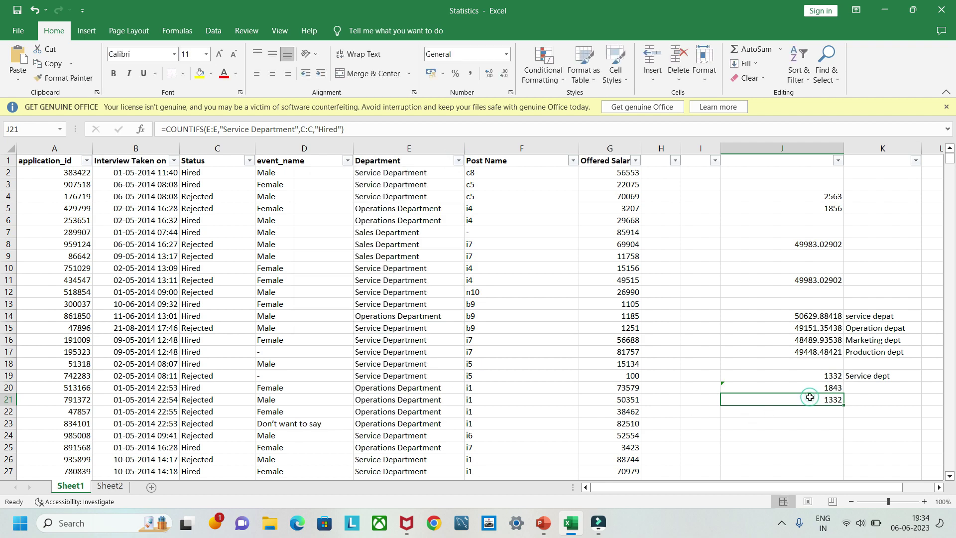
- Change the department criterion in J21's COUNTIFS formula to "Sales Department"
double_click(810, 399)
drag(810, 400, 789, 400)
text(ales)
key(Return)
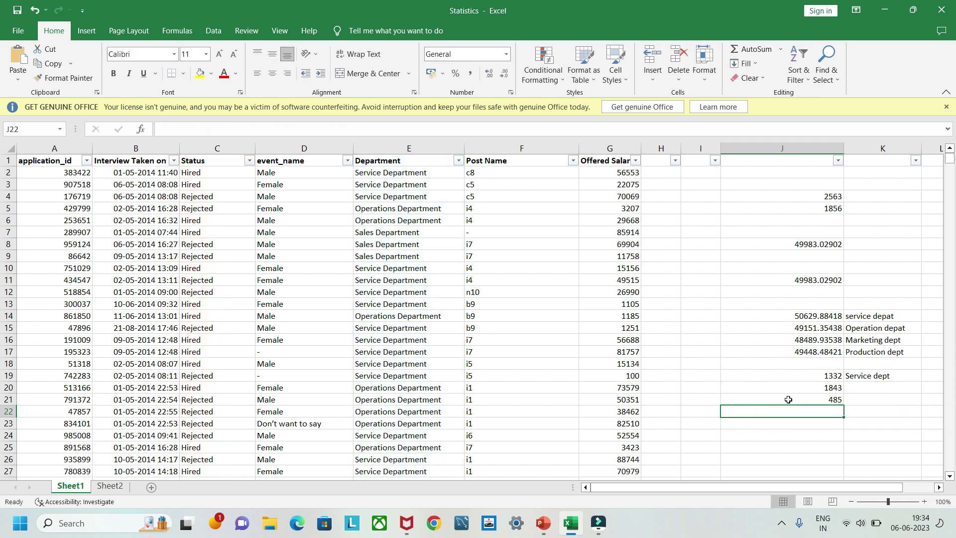
- Enter the copied COUNTIFS formula in J22 with its department criterion changed to "Marketing Department"
double_click(767, 411)
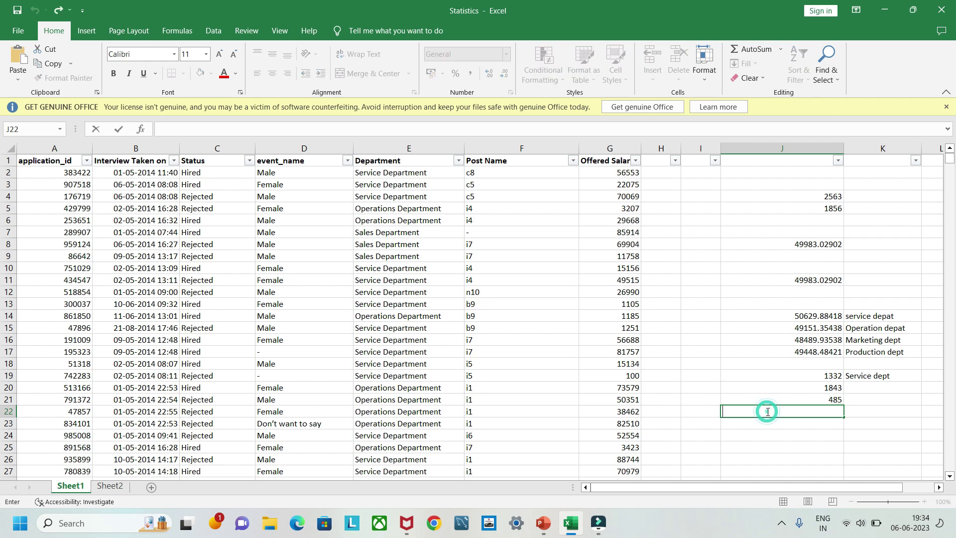
key(ctrl+v)
click(724, 413)
text(=)
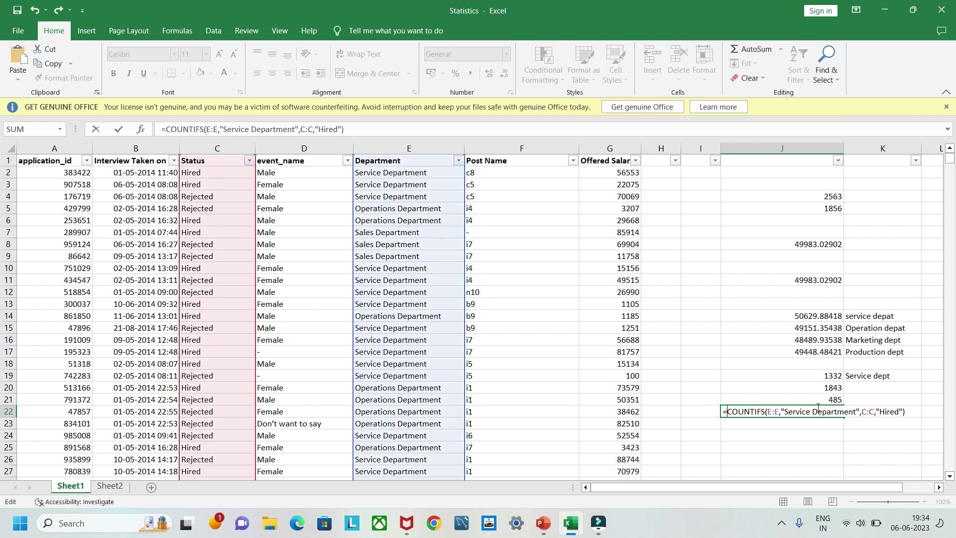
double_click(796, 412)
text(Ma)
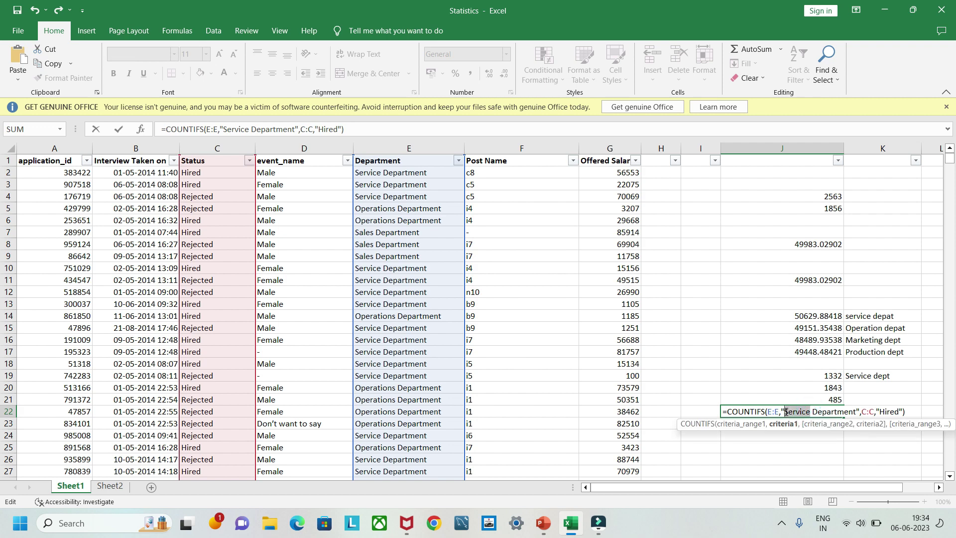
text(rketing)
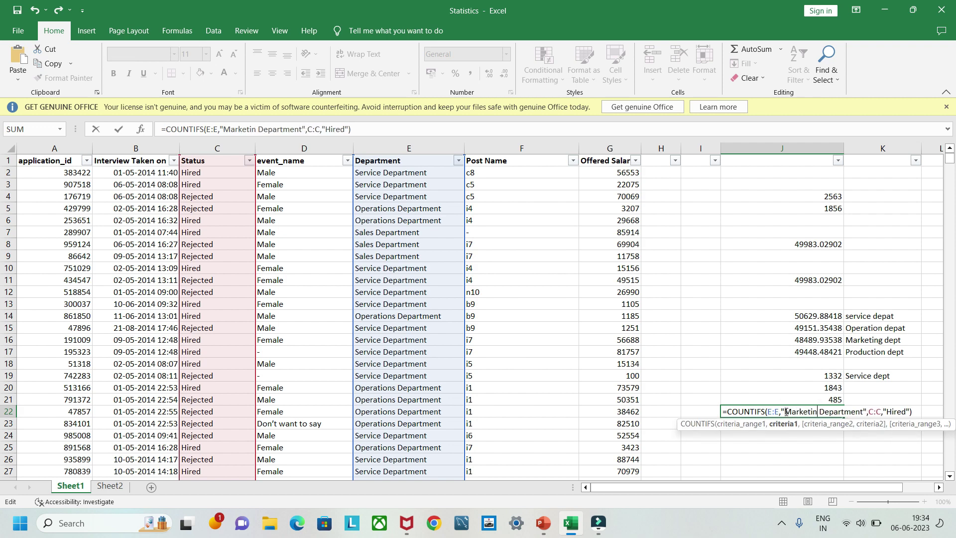
key(Return)
- Label the department hire counts beside column J: sales in K21, marketing in K22 and operations in K20
click(856, 398)
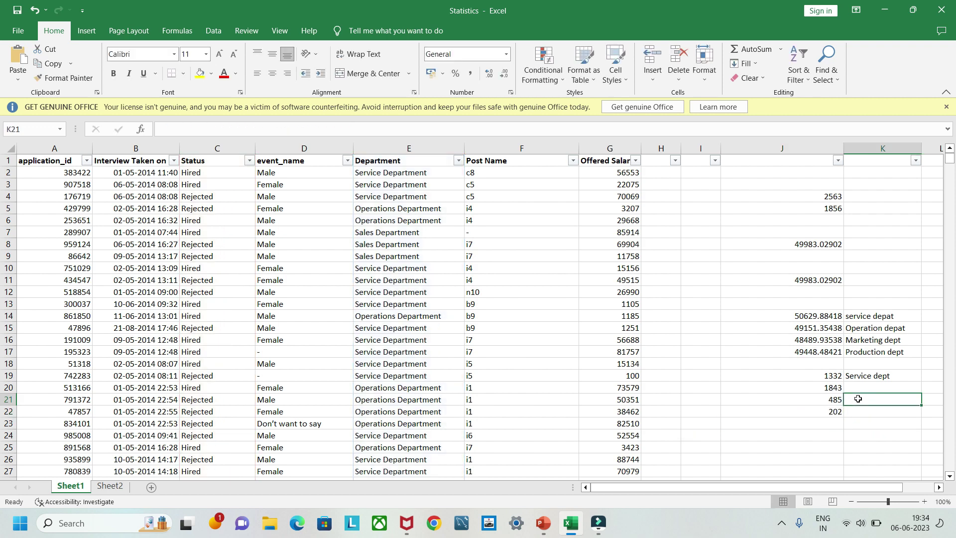
text(sales)
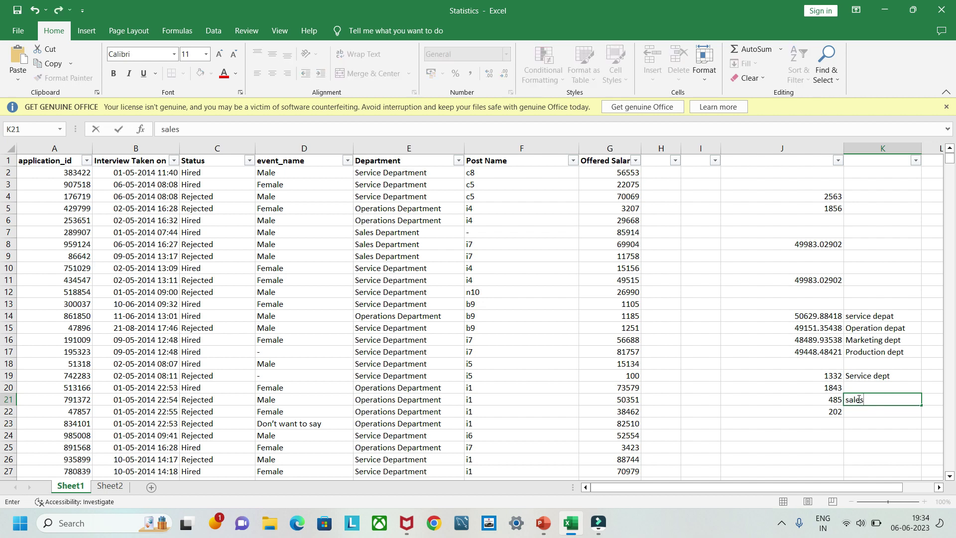
click(858, 411)
text(,)
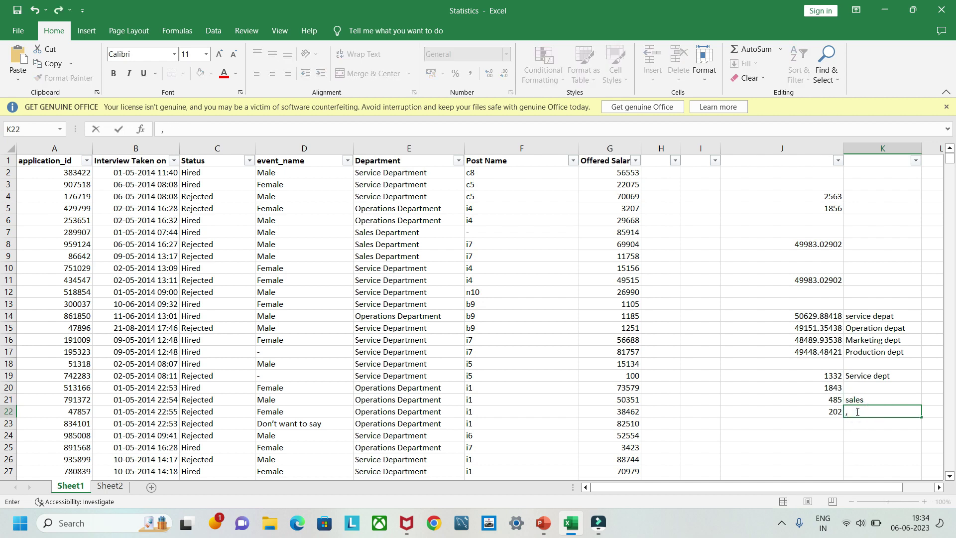
text(marketing)
click(854, 387)
text(operations)
click(798, 384)
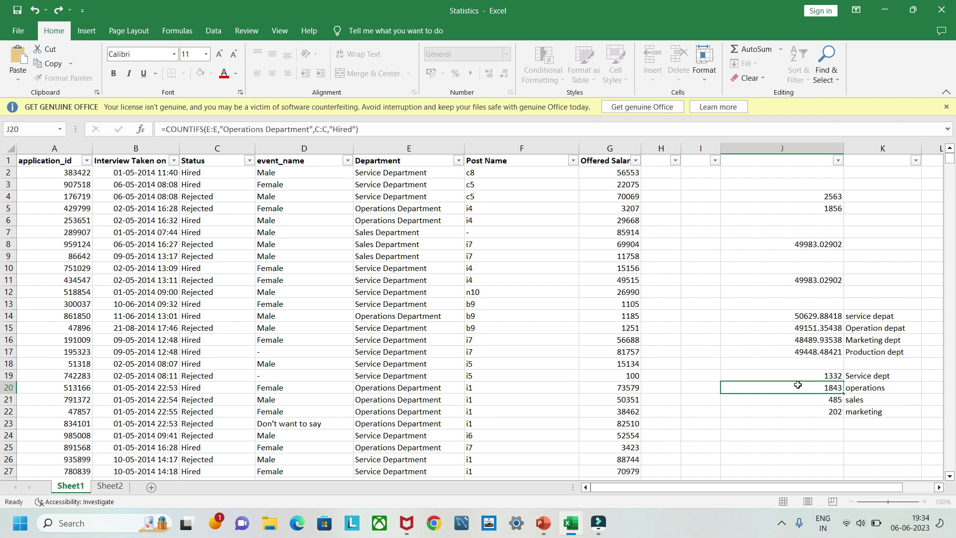
- Copy the department hire counts and labels in J19:K22 to Sheet2, starting at D9
drag(814, 376, 857, 410)
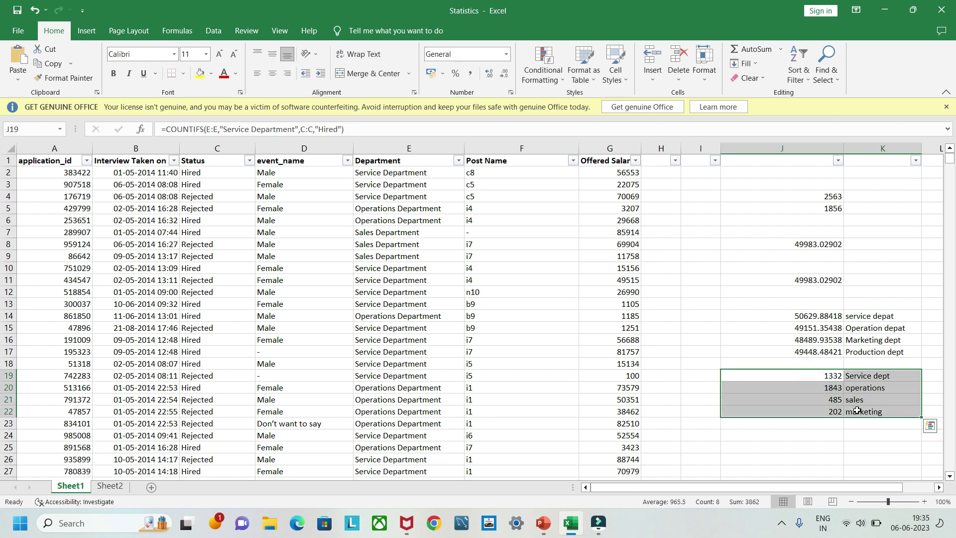
key(ctrl+c)
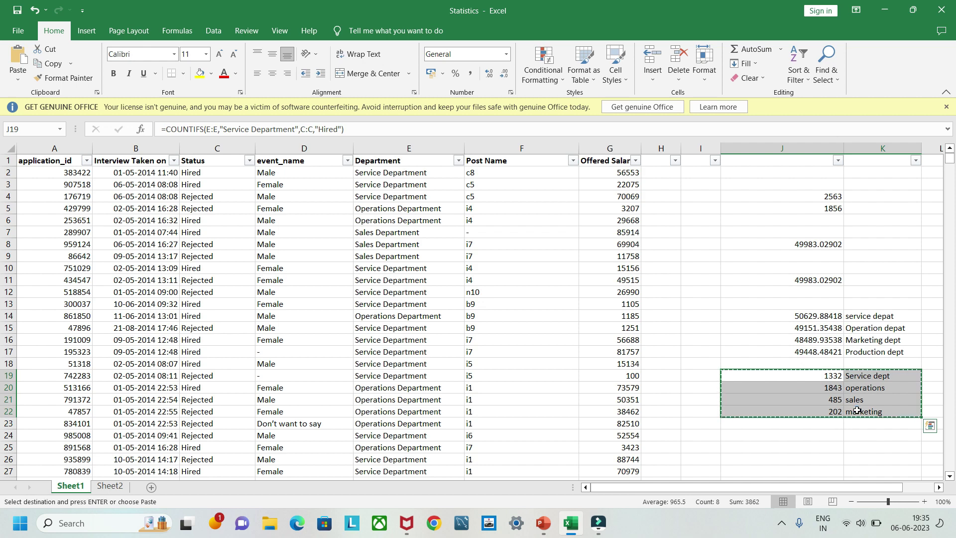
click(110, 486)
drag(543, 271, 561, 323)
key(ctrl+v)
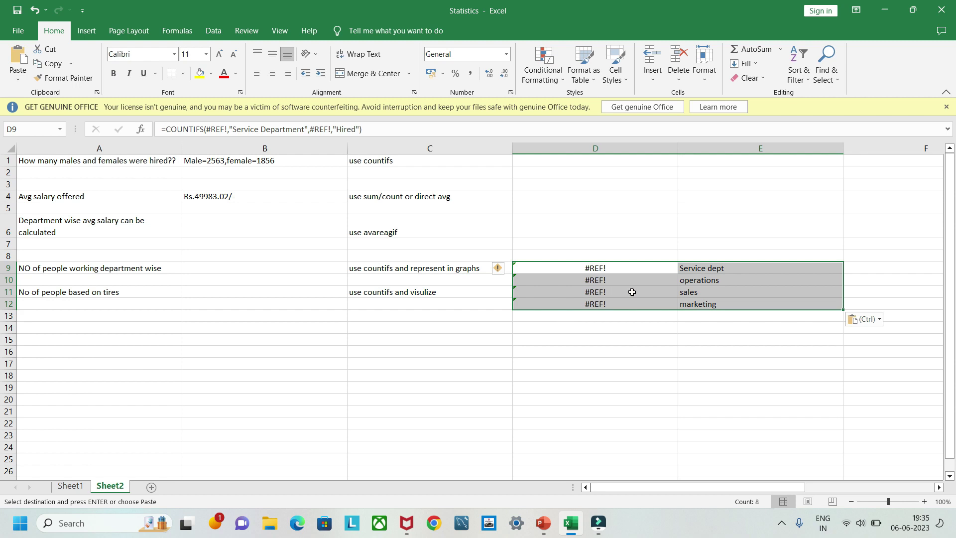
- Delete the pasted block D9:E12 on Sheet2 and return to Sheet1
click(625, 271)
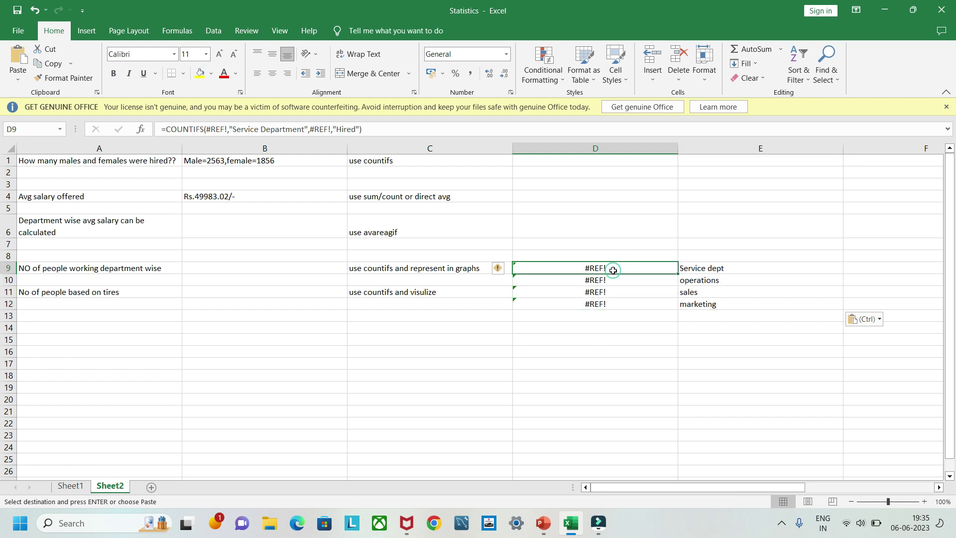
drag(569, 268, 709, 311)
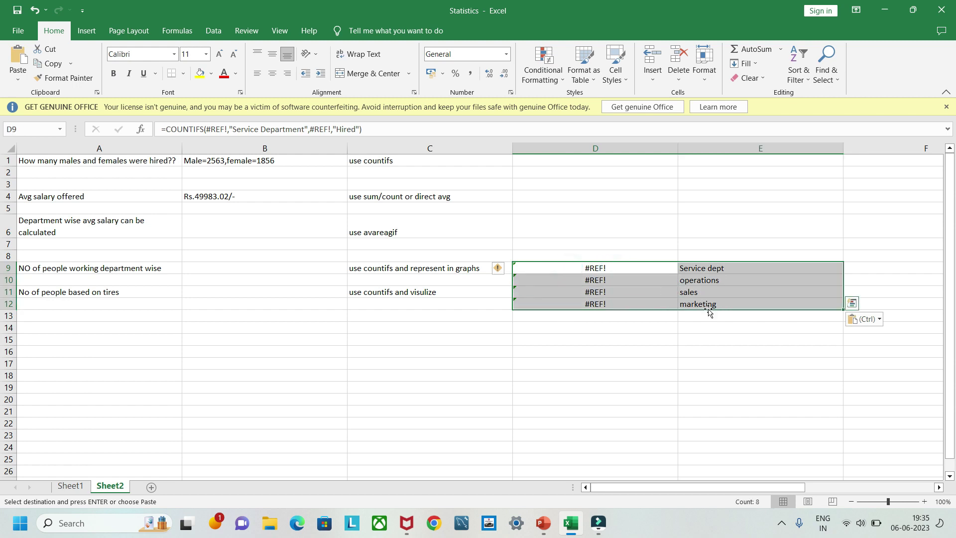
key(Delete)
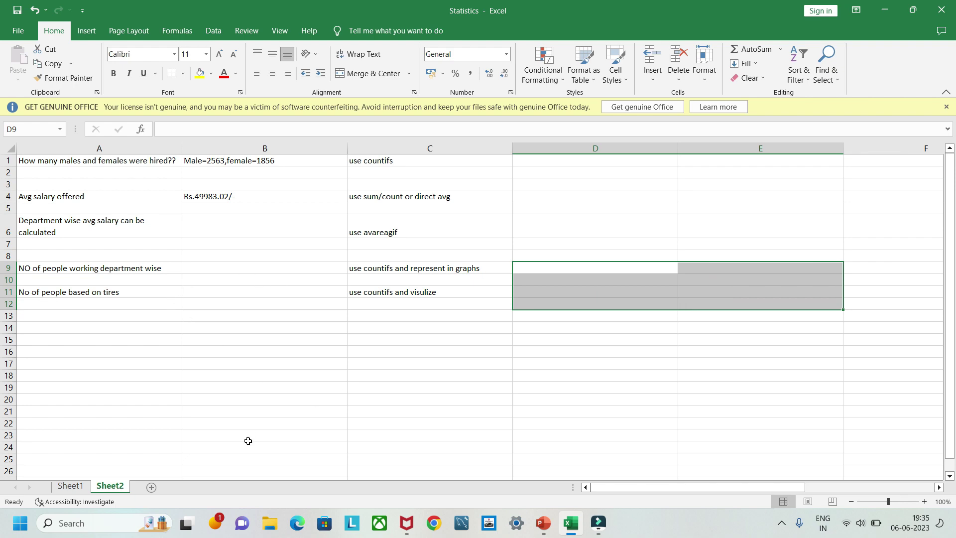
click(71, 486)
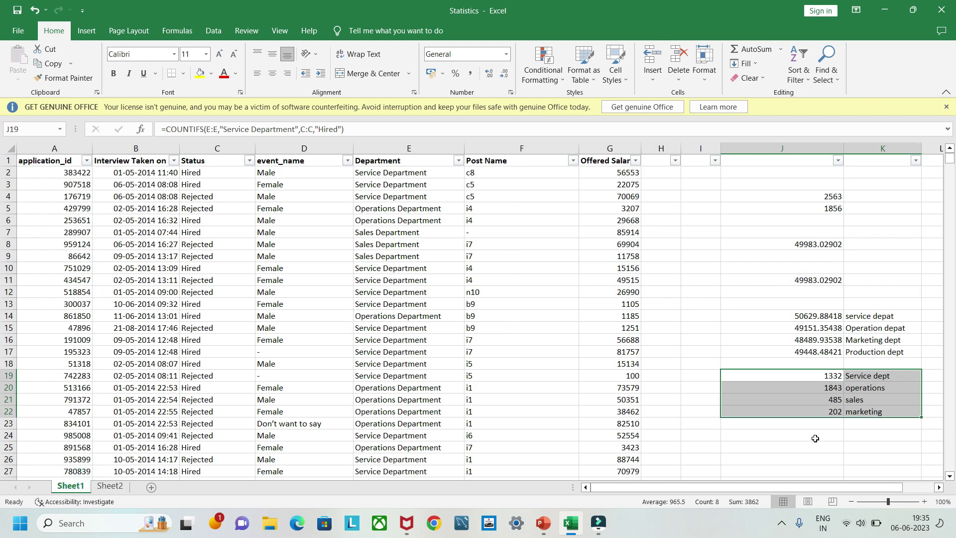
- Count the c8 posts in J24 with =COUNTIF(F:F,"c8") and label the count c8 in K24
scroll(815, 438, down, 1)
scroll(816, 438, down, 1)
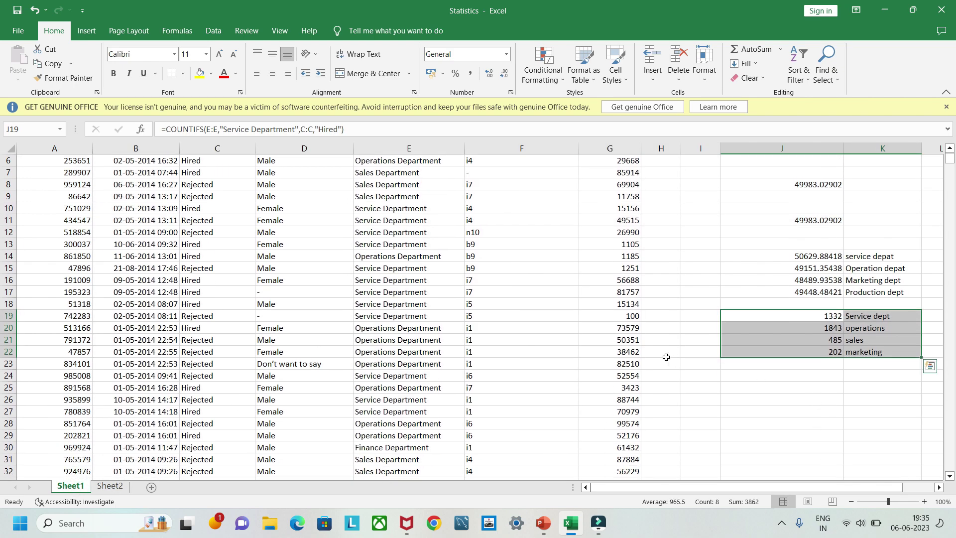
scroll(478, 292, up, 2)
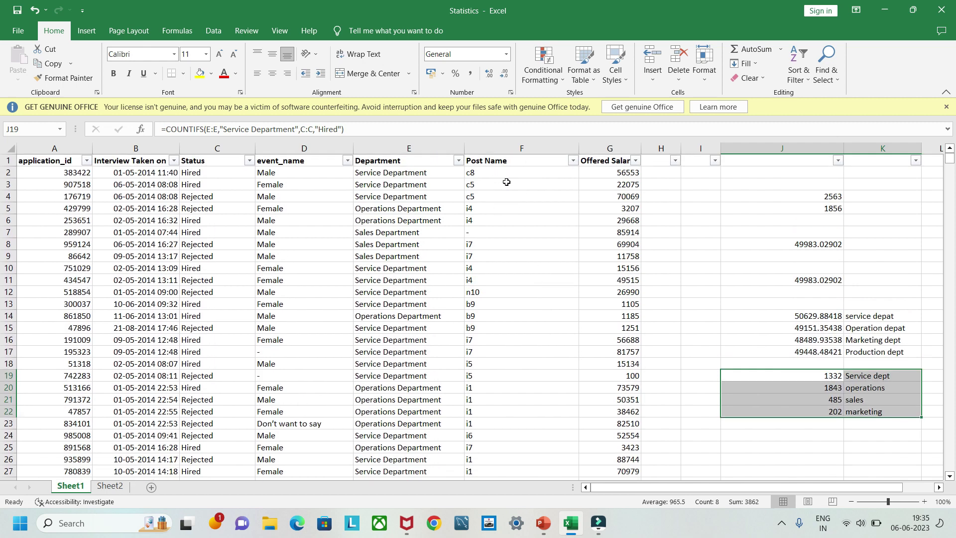
click(752, 439)
double_click(740, 435)
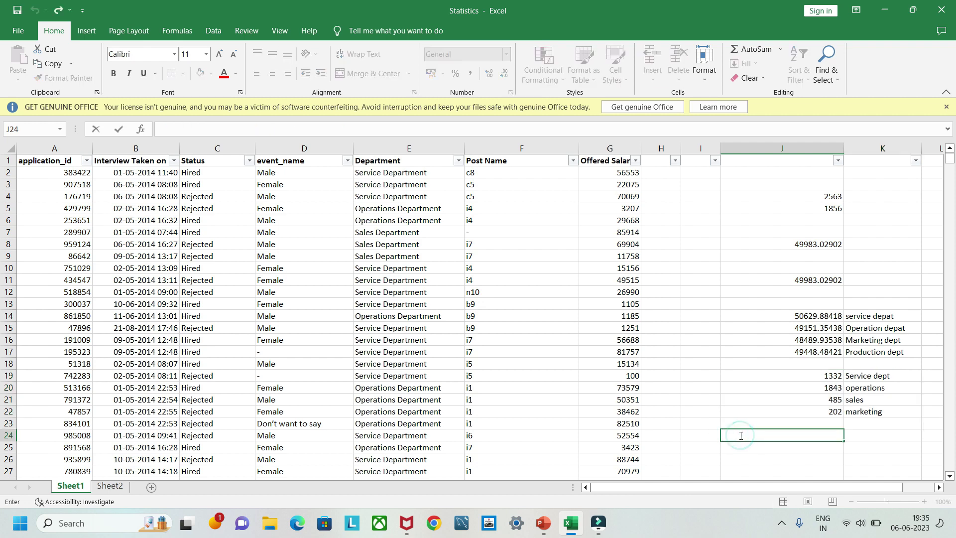
text(=count)
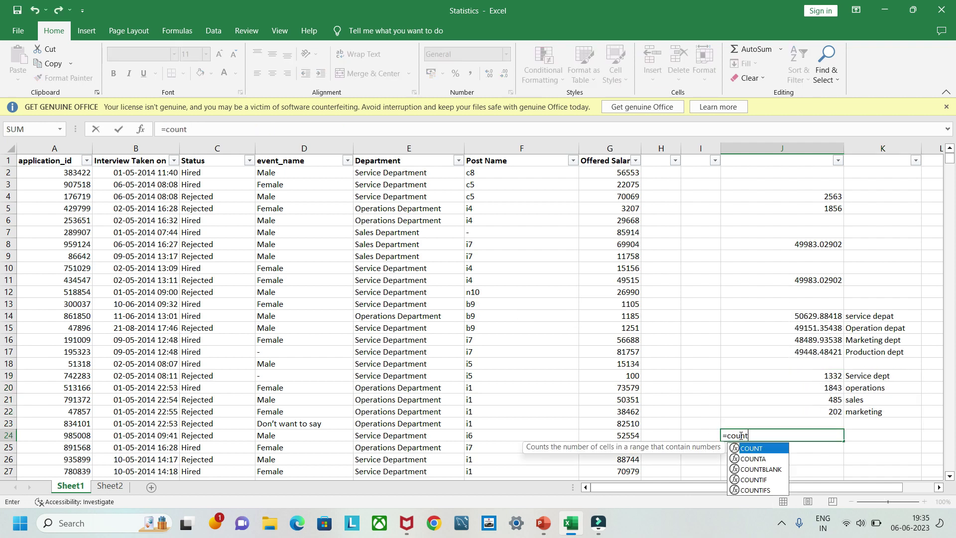
text(if()
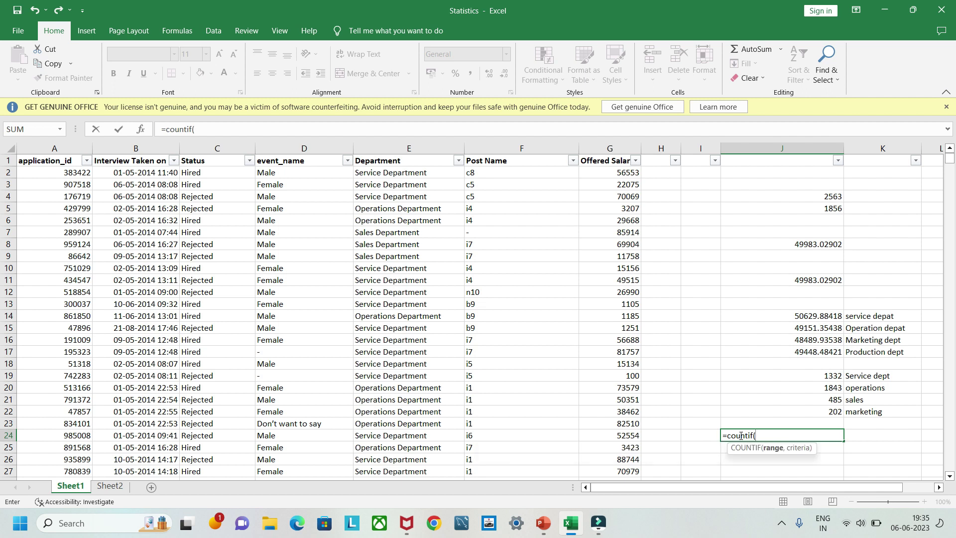
click(488, 145)
text(,"c8)
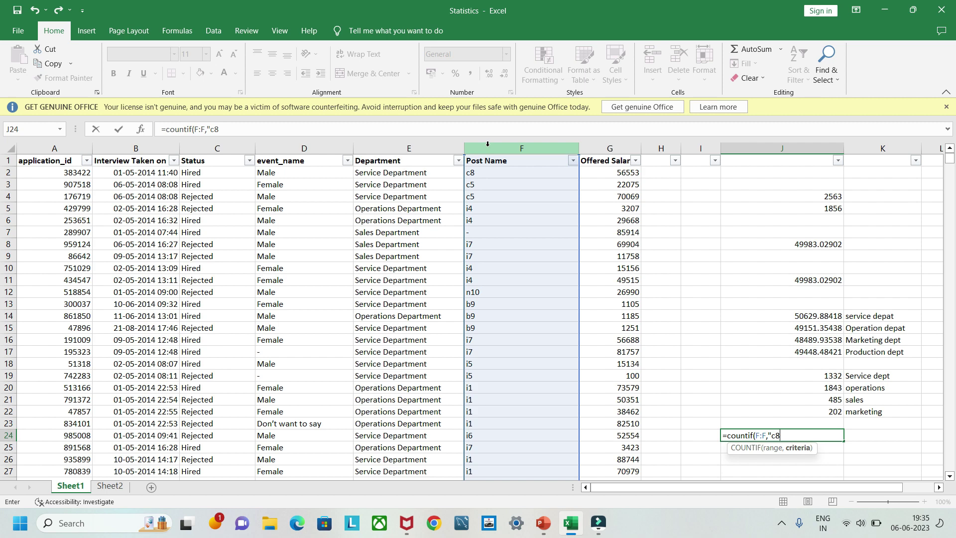
text("))
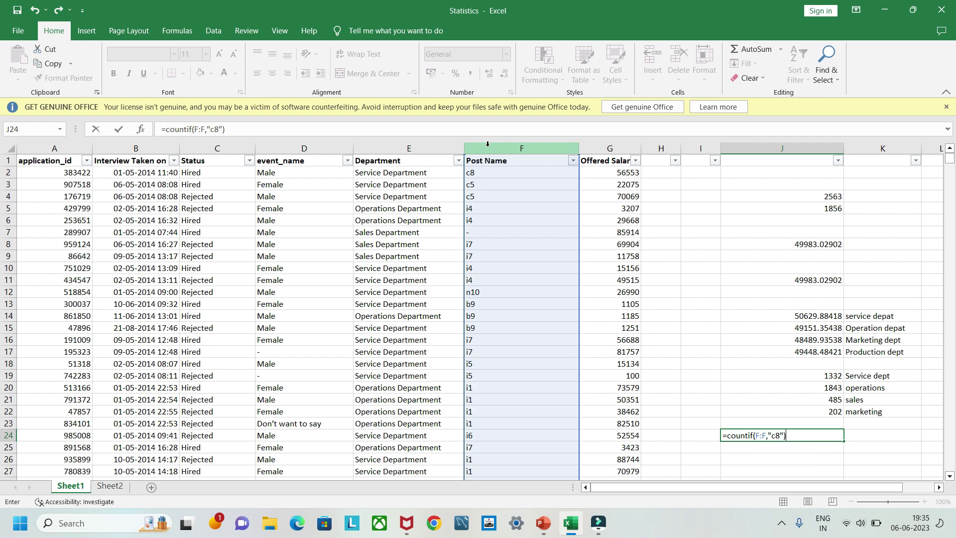
key(Return)
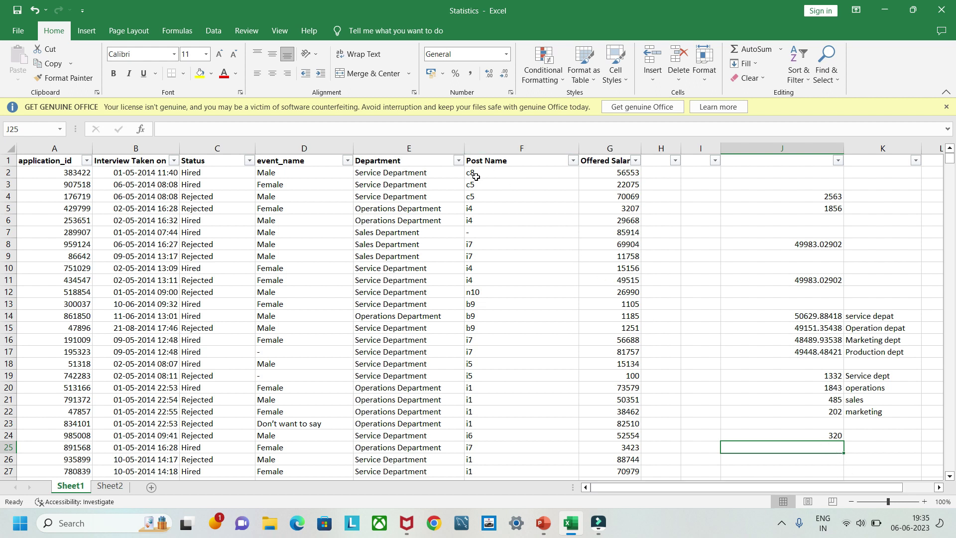
click(867, 436)
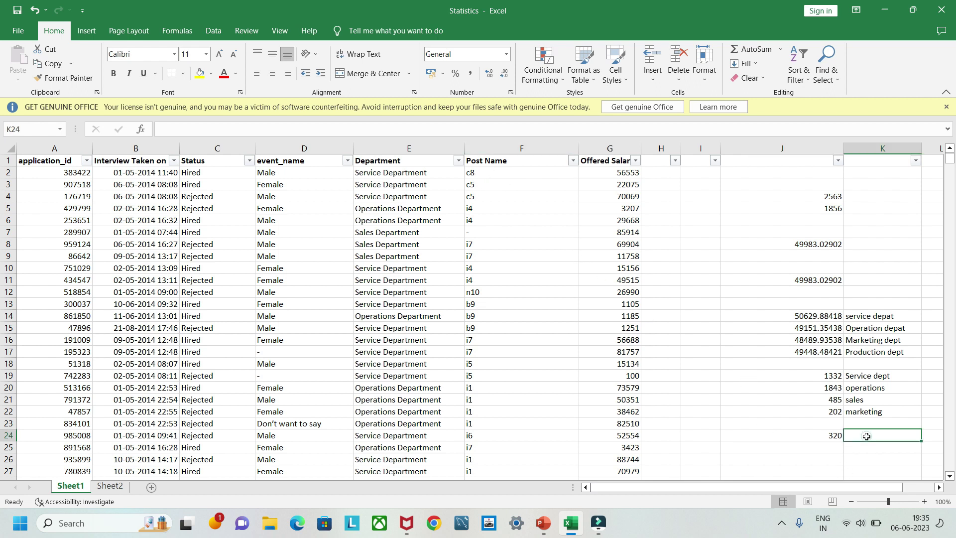
text(c8)
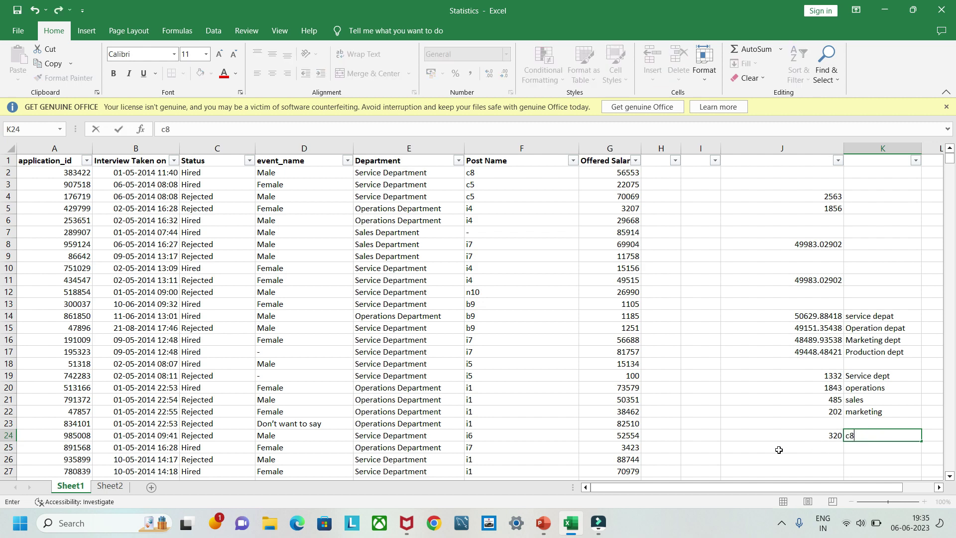
- Count the c5 posts in J25 with =COUNTIF(F:F,"c5"), correcting the opening quotation mark of the criterion
click(779, 450)
text(countif()
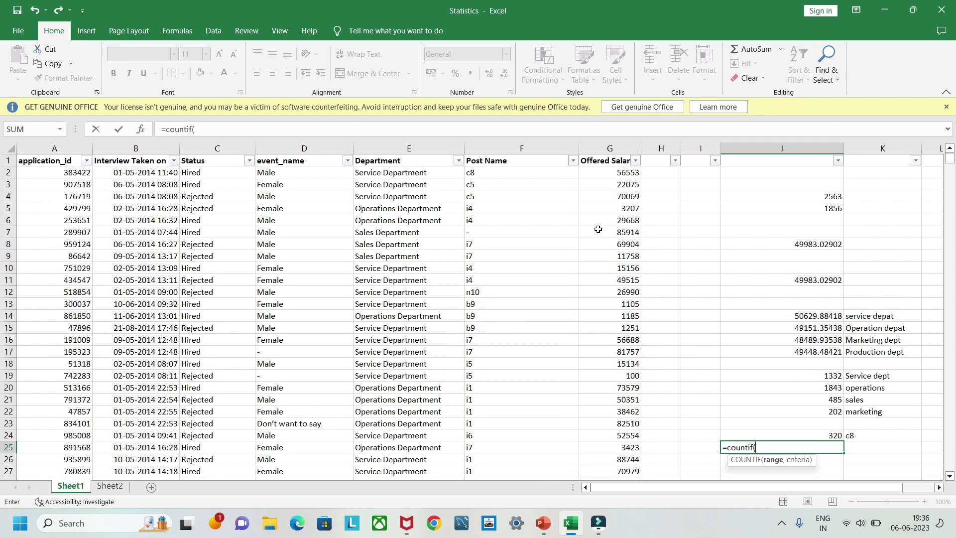
click(518, 148)
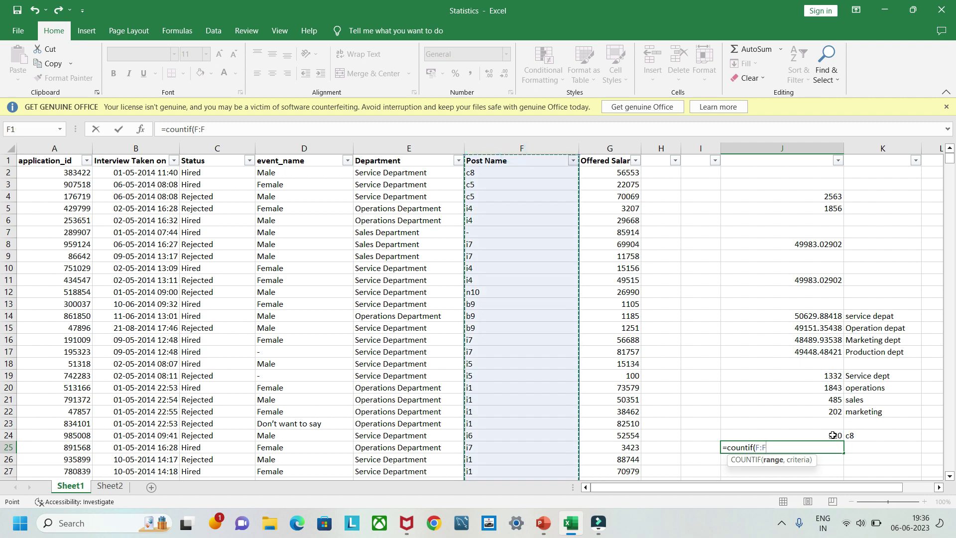
text(,'c5)
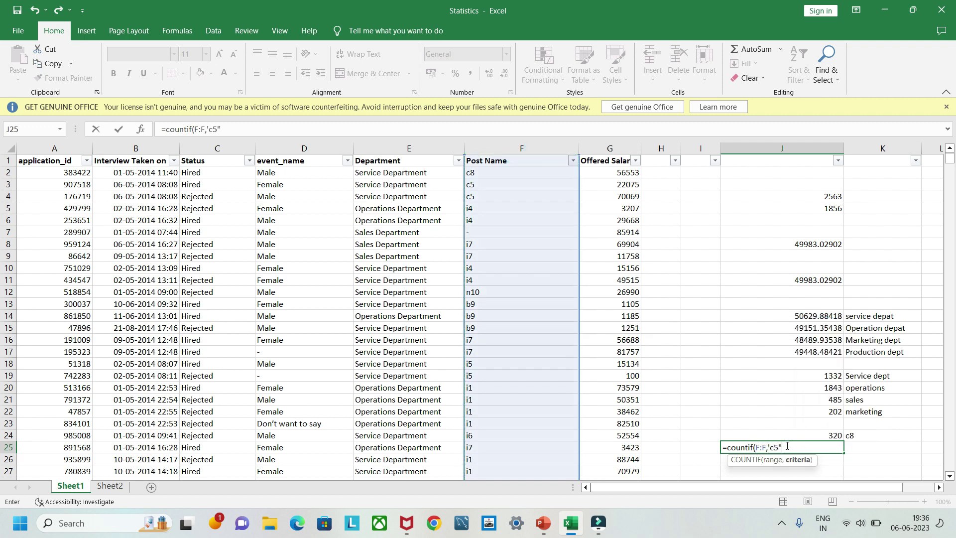
text(")
key(Return)
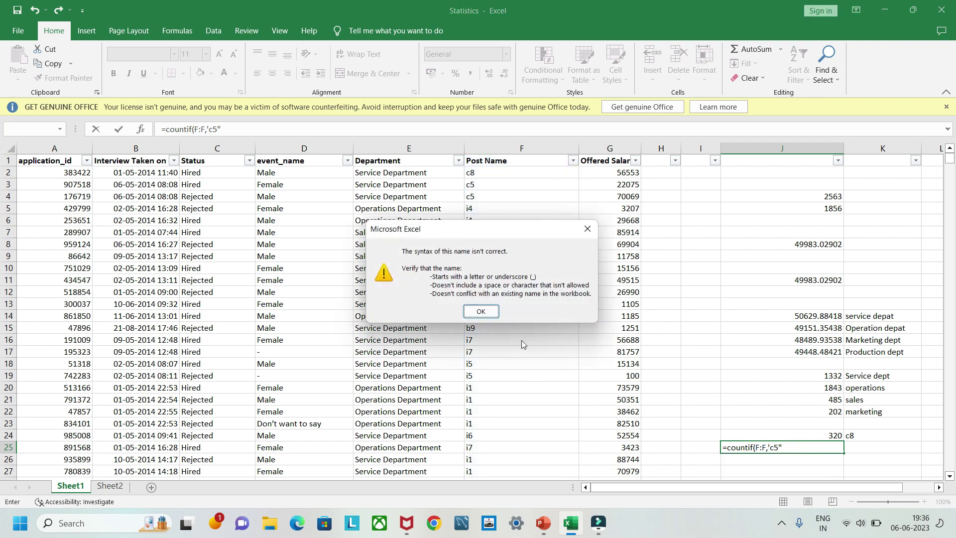
click(493, 316)
click(770, 447)
key(BackSpace)
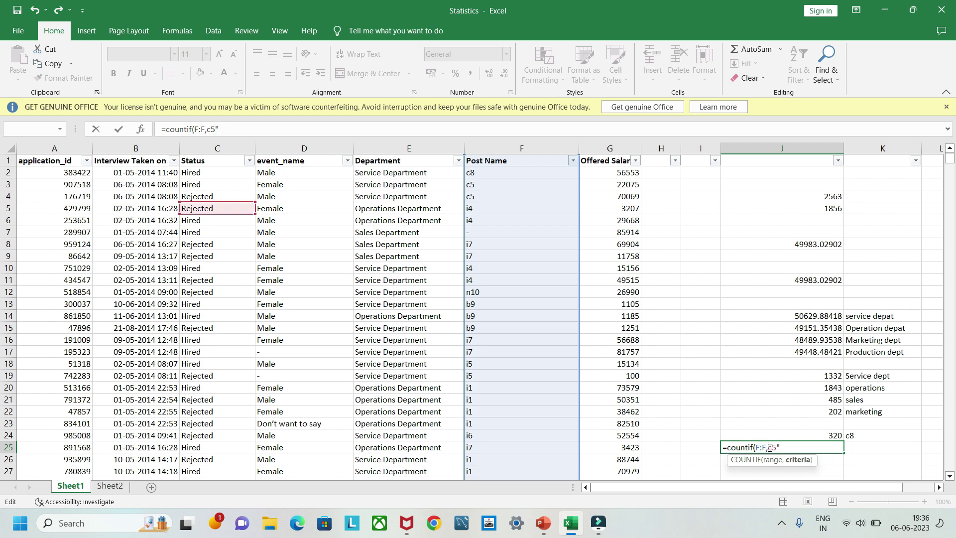
text(")
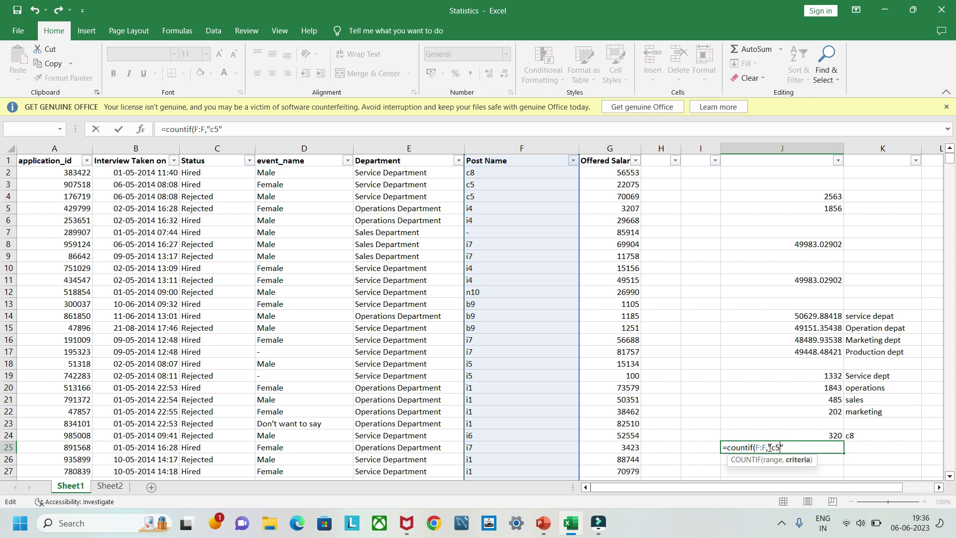
text())
key(Return)
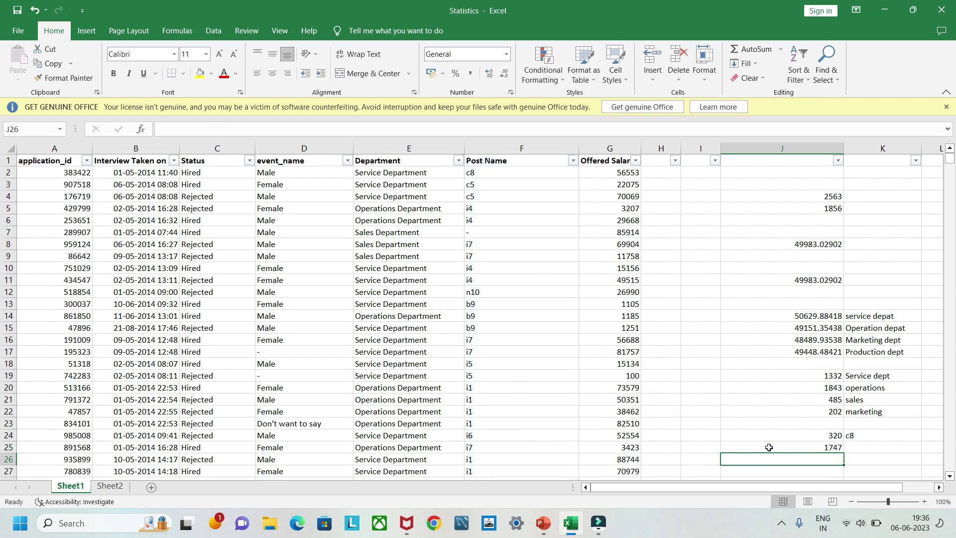
- Label the J25 count c5 in K25 and select the whole Post Name column
click(862, 447)
text(c8)
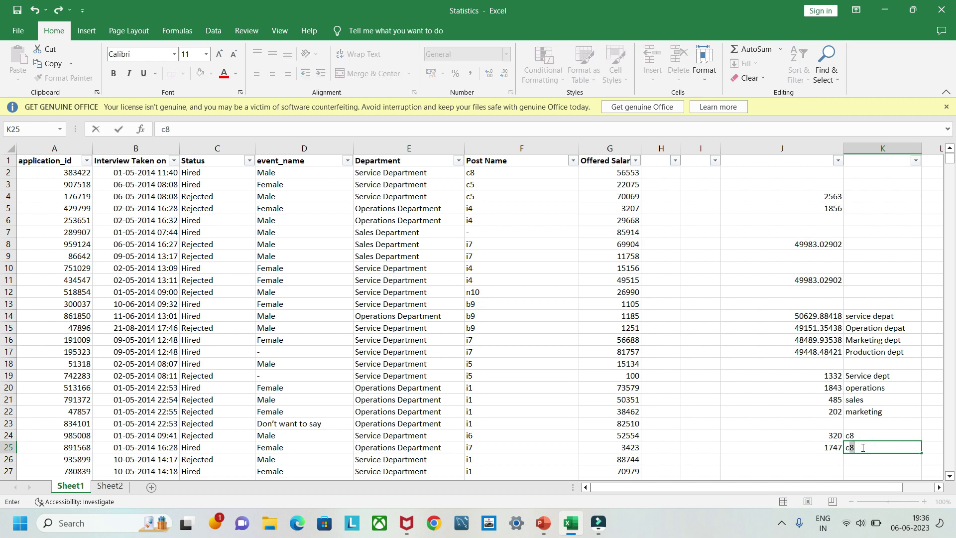
scroll(743, 414, down, 2)
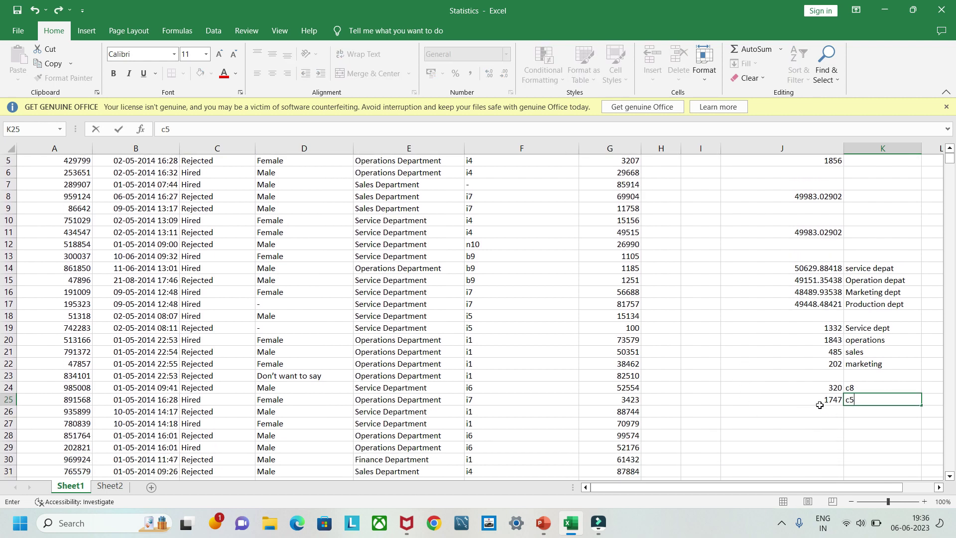
click(498, 148)
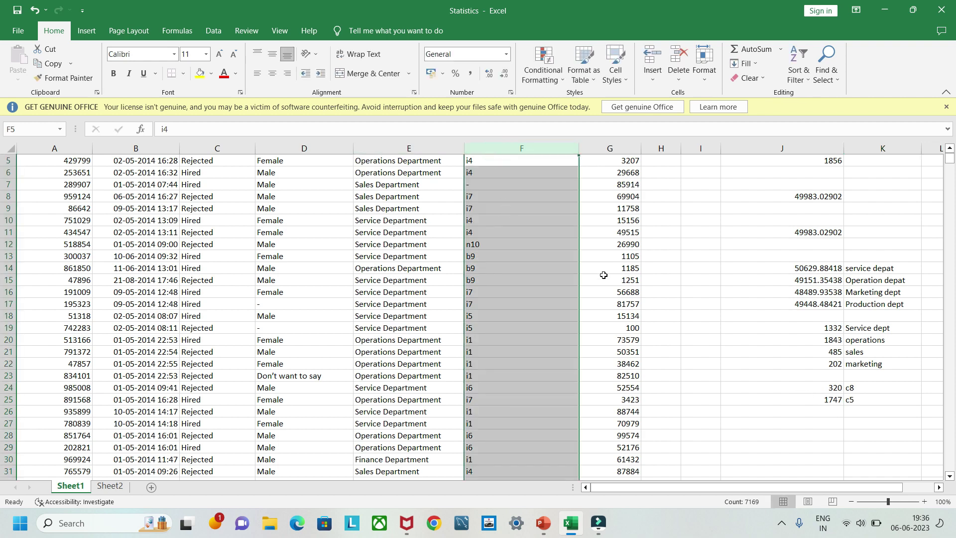
- Compare the questions and hints on Sheet2 with the salary averages and department and post counts worked out on Sheet1
scroll(807, 329, up, 1)
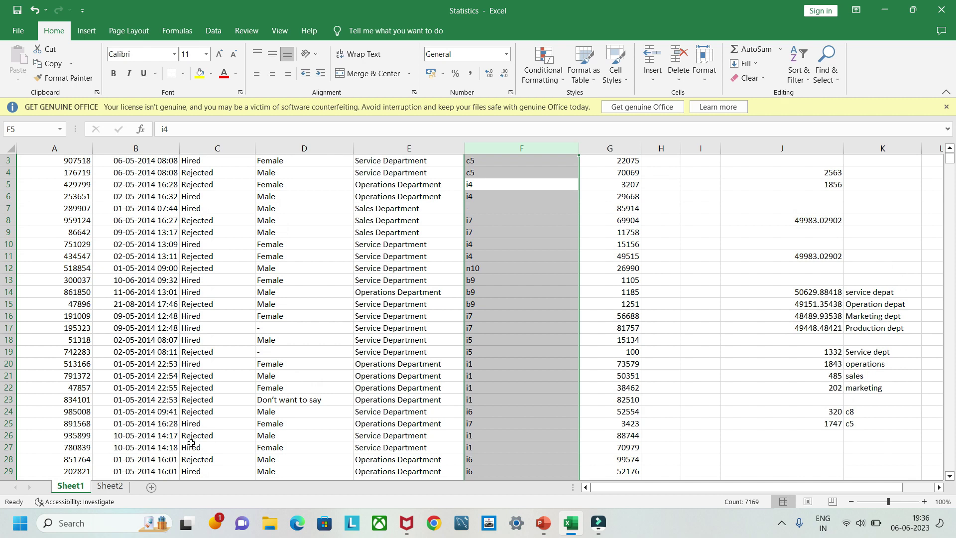
click(110, 485)
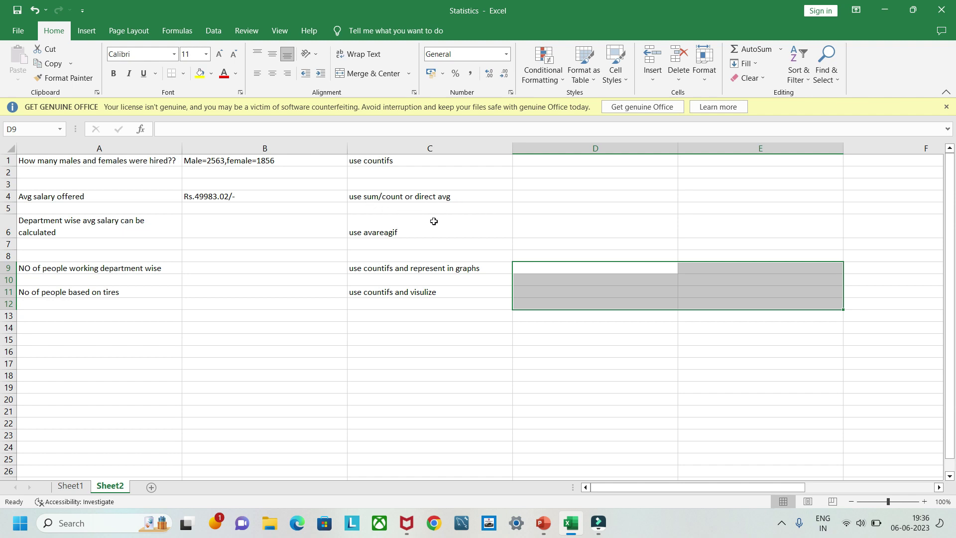
click(85, 221)
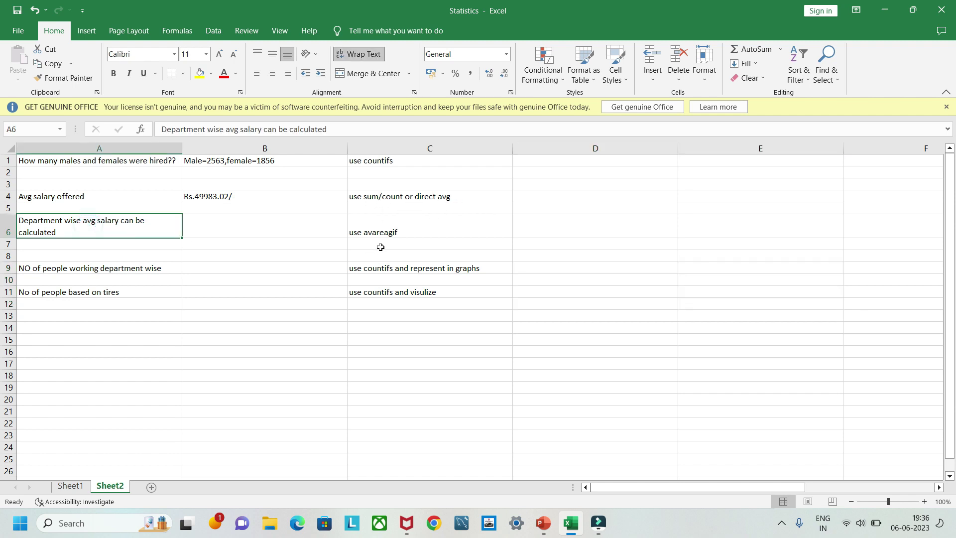
click(102, 269)
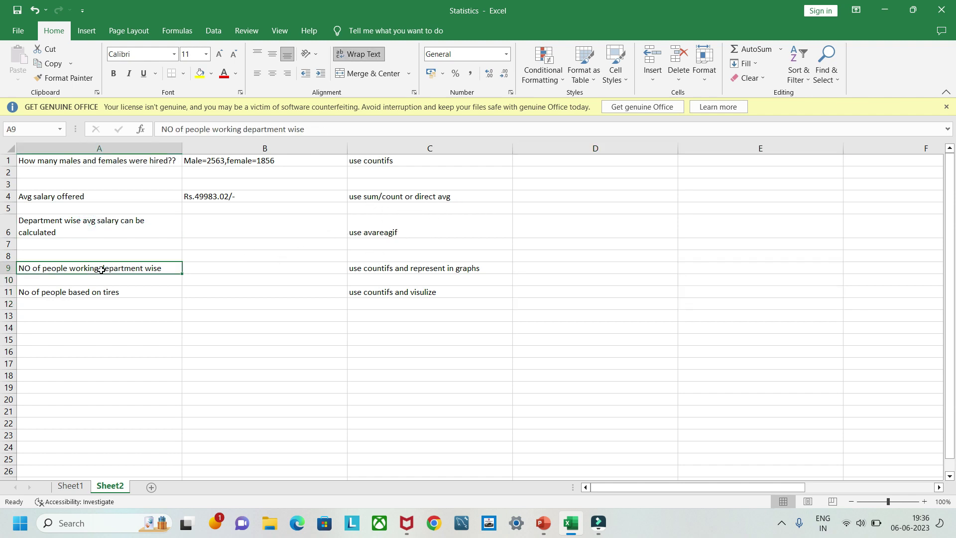
click(70, 485)
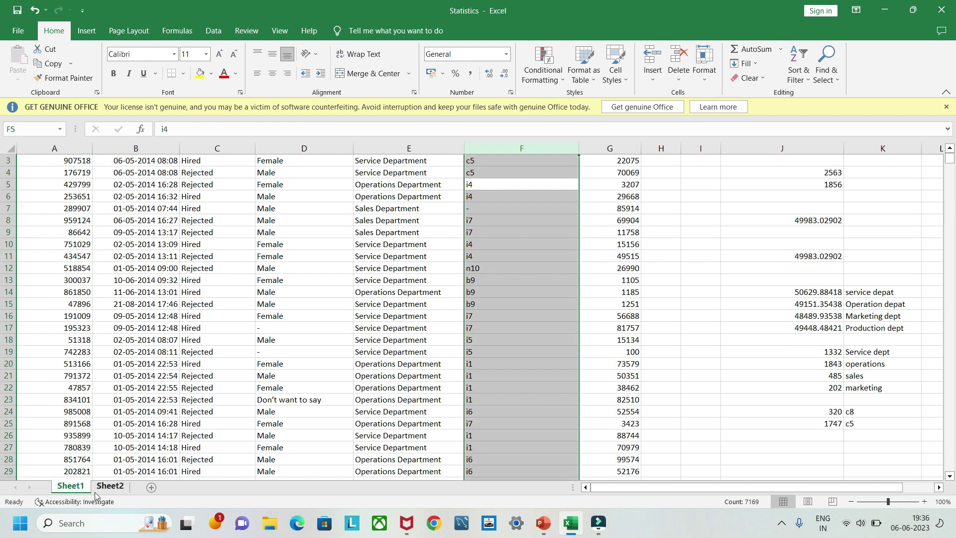
click(110, 485)
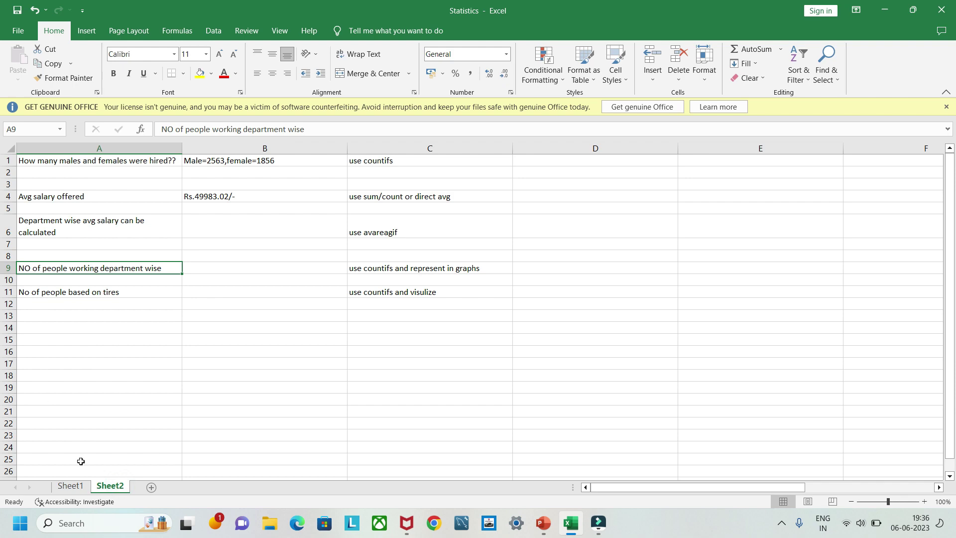
click(70, 487)
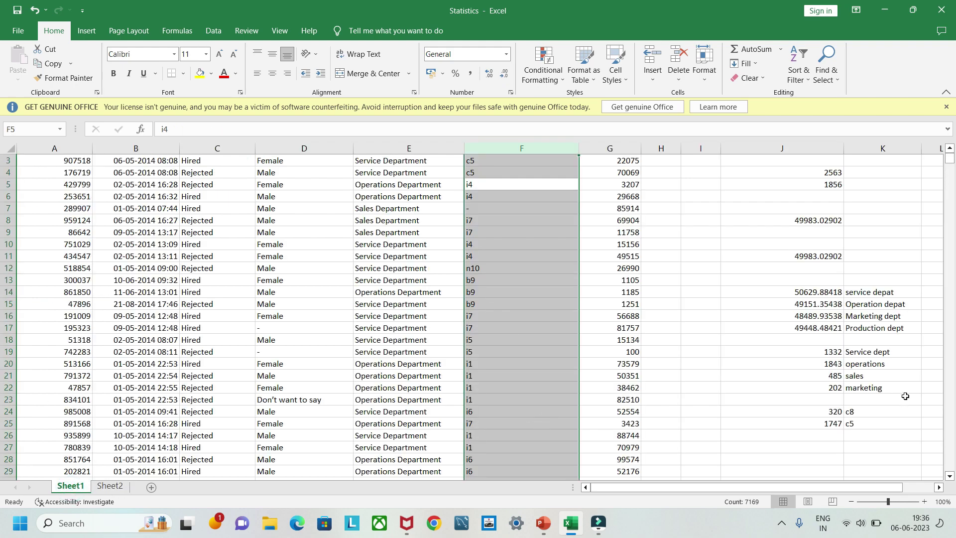
scroll(828, 340, up, 1)
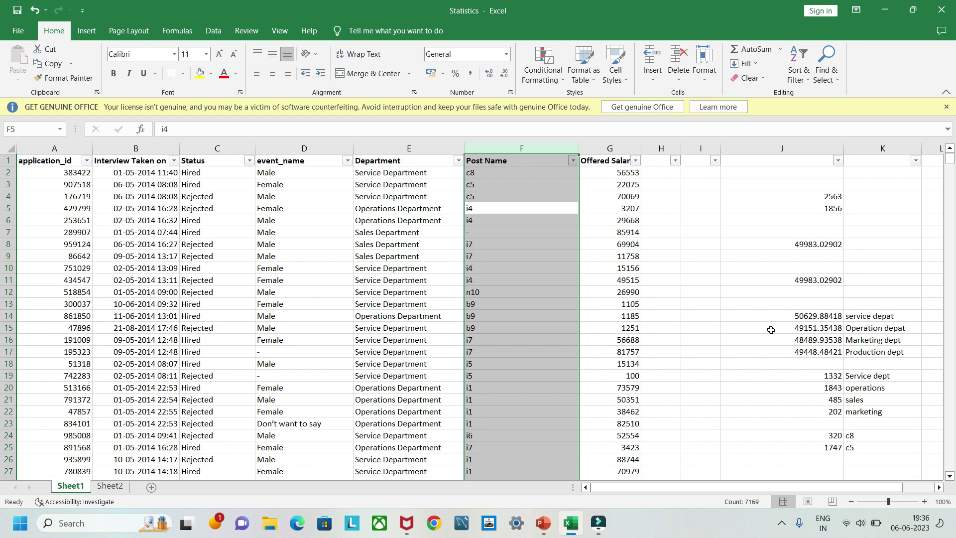
click(107, 488)
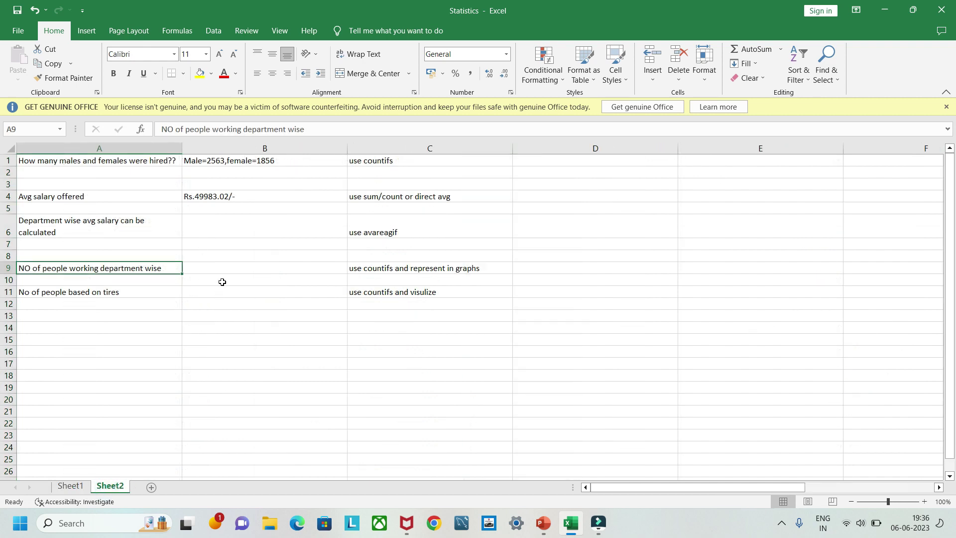
click(71, 487)
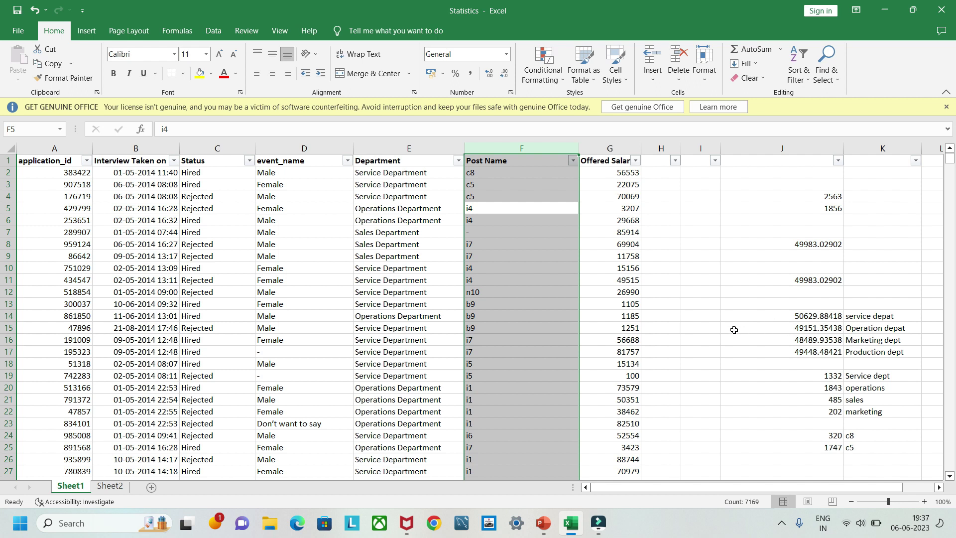
scroll(734, 329, down, 1)
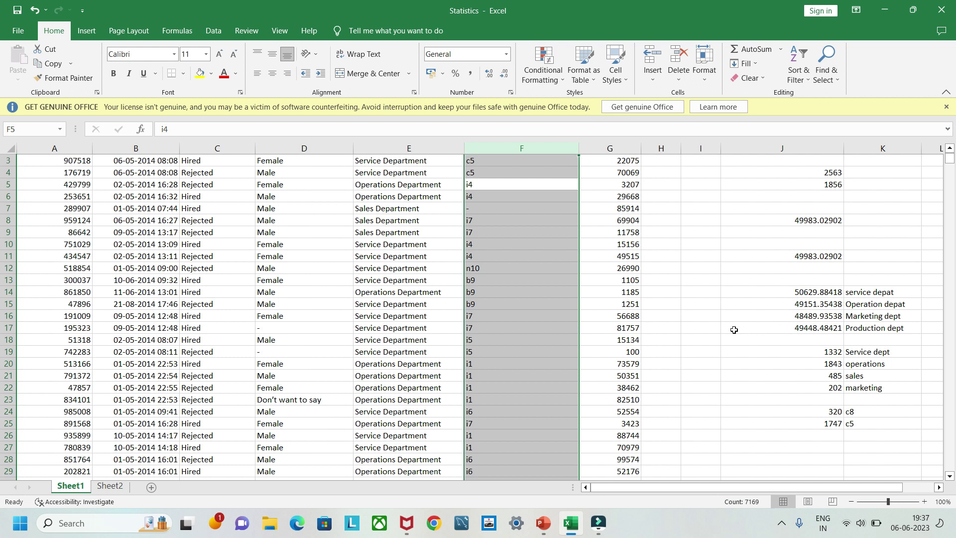
scroll(734, 330, down, 1)
scroll(734, 330, up, 1)
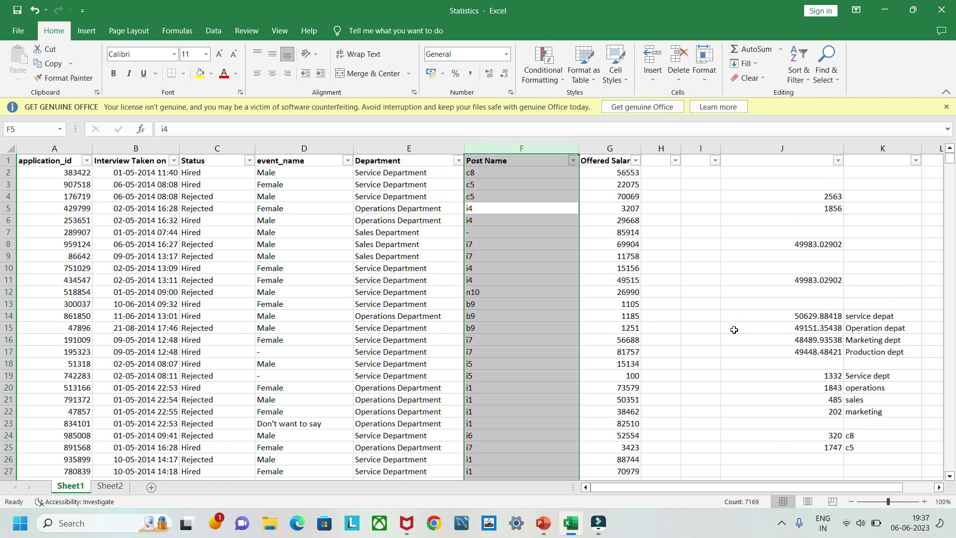
scroll(683, 317, down, 1)
scroll(683, 317, up, 1)
scroll(547, 297, down, 2)
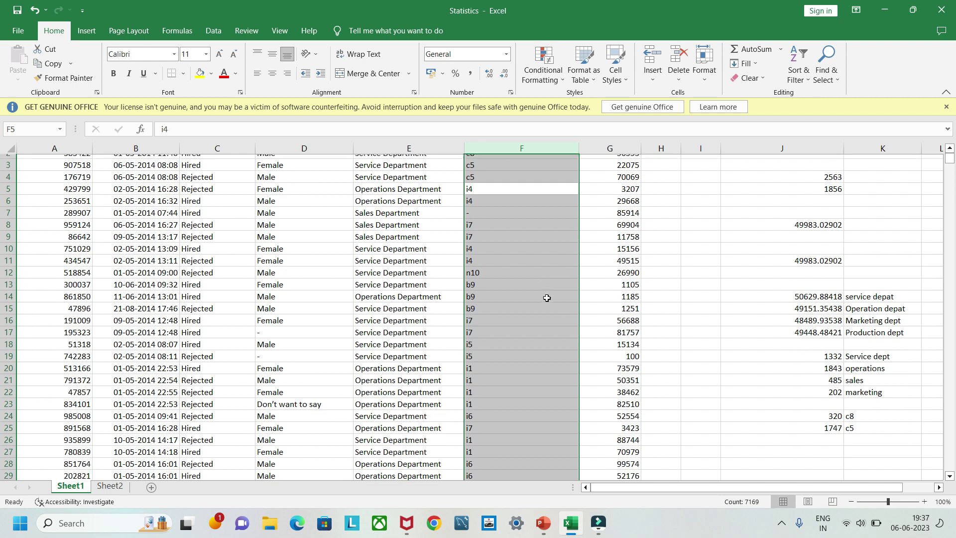
scroll(547, 298, down, 3)
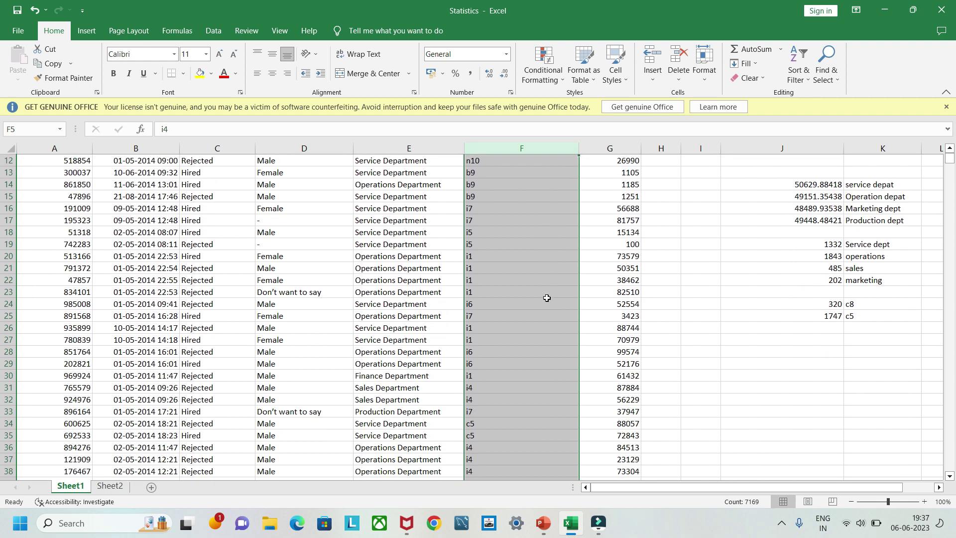
scroll(299, 344, up, 3)
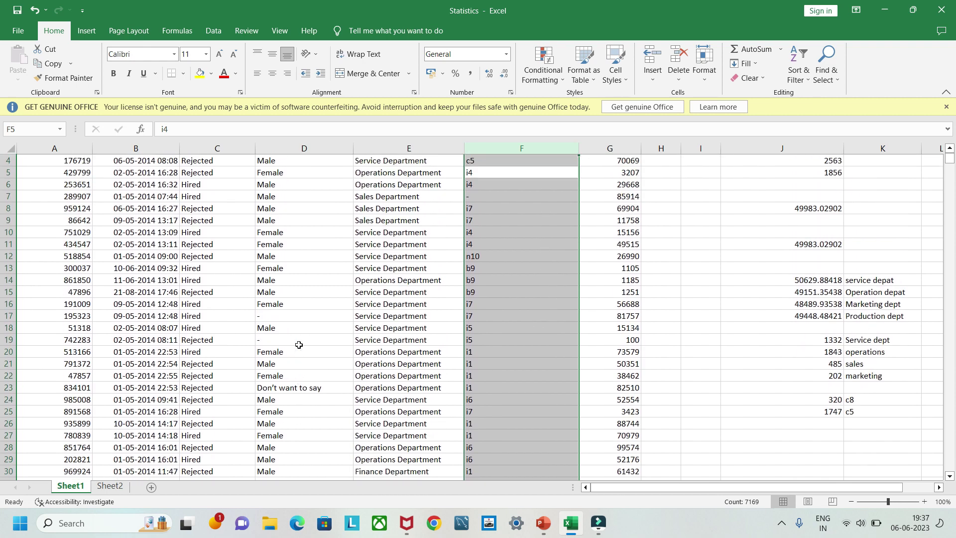